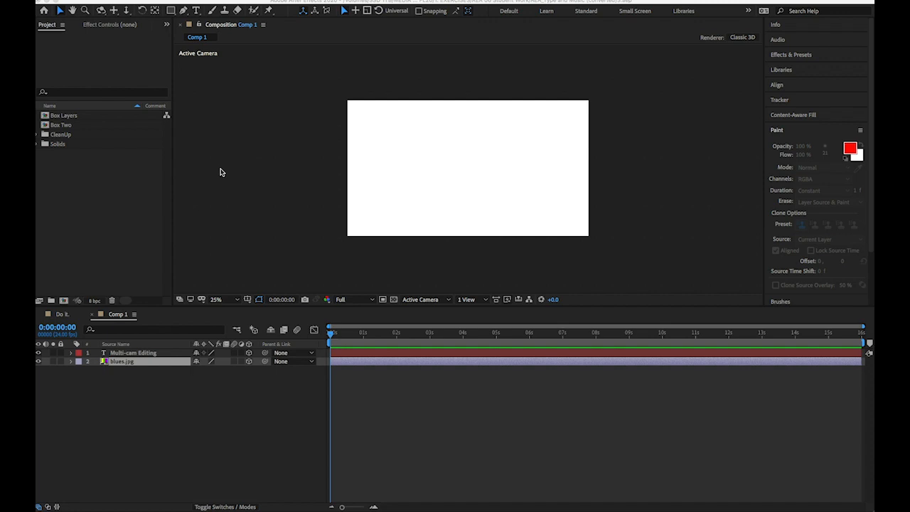
# Import davinci-resolve-17-color-editing_layers.psd as Composition - Retain Layer Sizes, with layer styles merged into footage
pyautogui.doubleClick(102, 205)
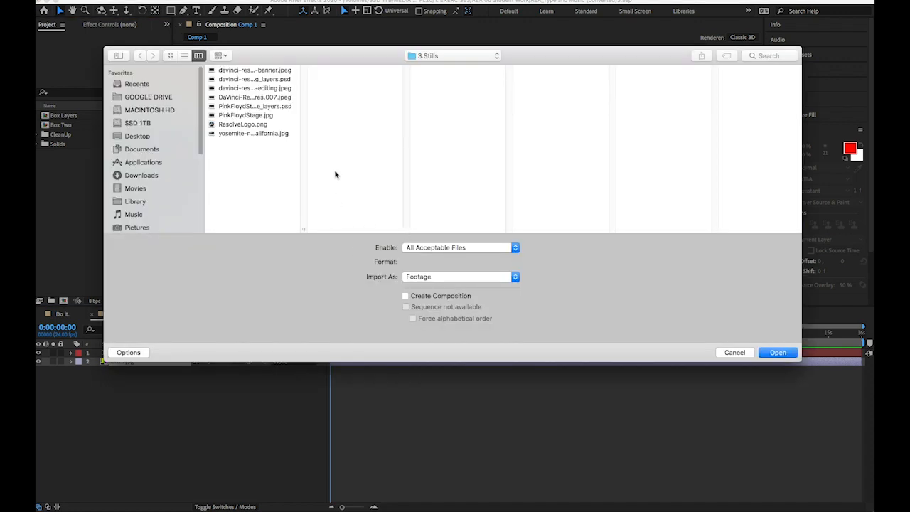
pyautogui.click(288, 82)
pyautogui.moveTo(301, 229); pyautogui.dragTo(326, 226)
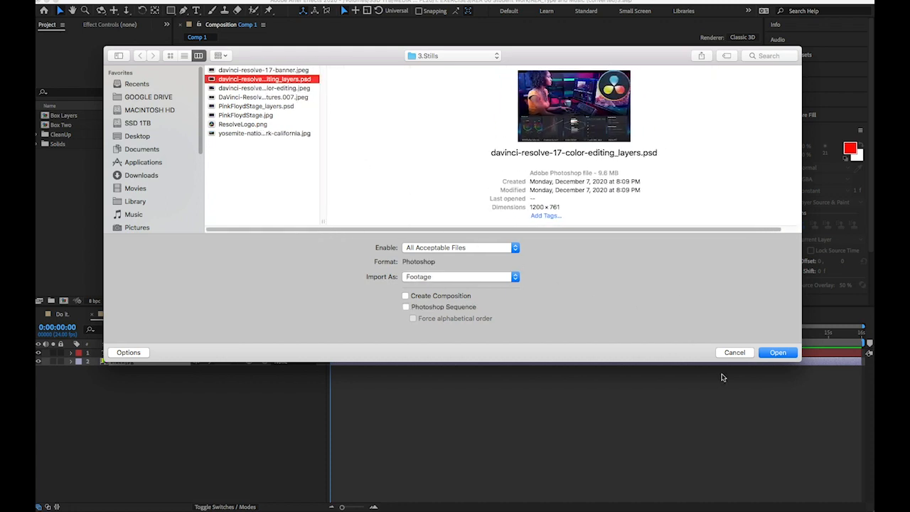
pyautogui.moveTo(803, 353)
pyautogui.mouseDown()
pyautogui.moveTo(817, 340)
pyautogui.moveTo(802, 348)
pyautogui.mouseUp()
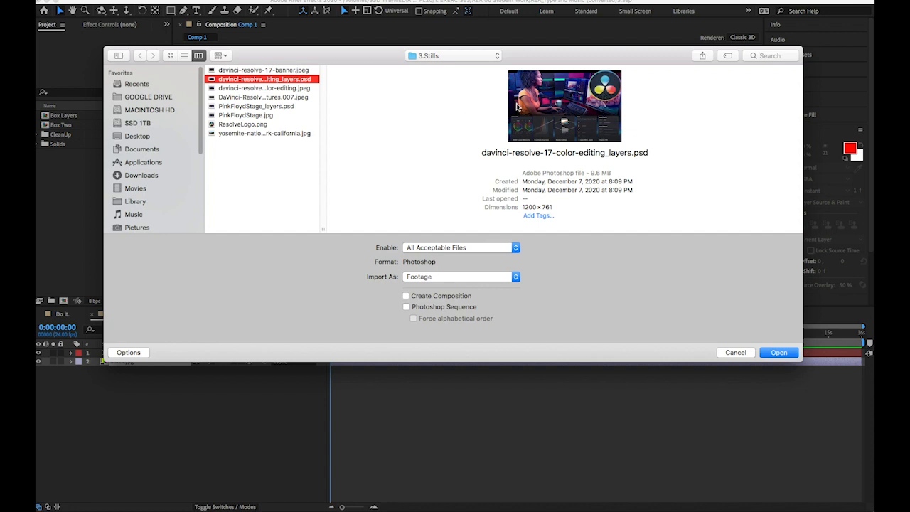
pyautogui.click(293, 106)
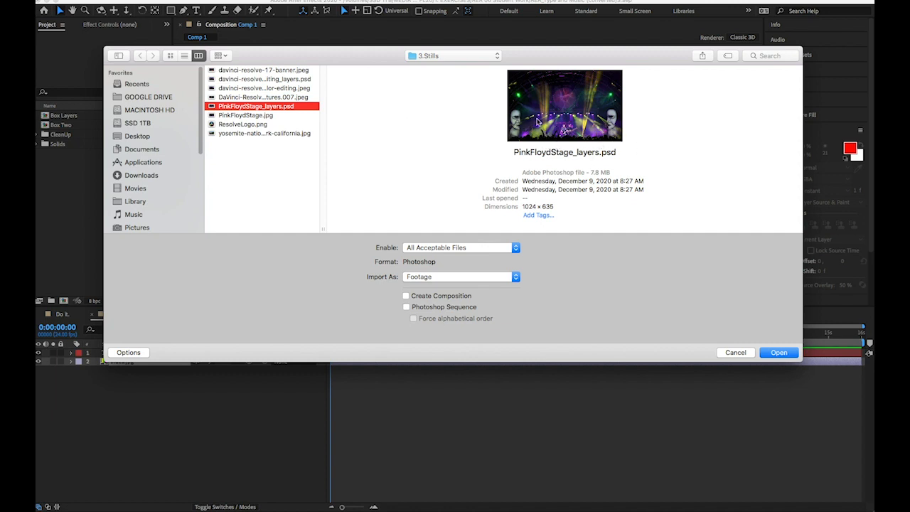
pyautogui.click(292, 80)
pyautogui.click(446, 279)
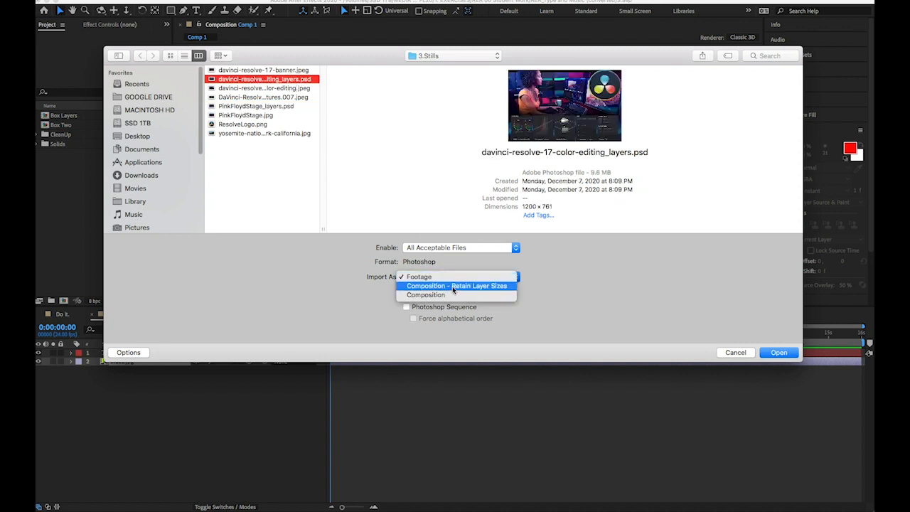
pyautogui.click(453, 288)
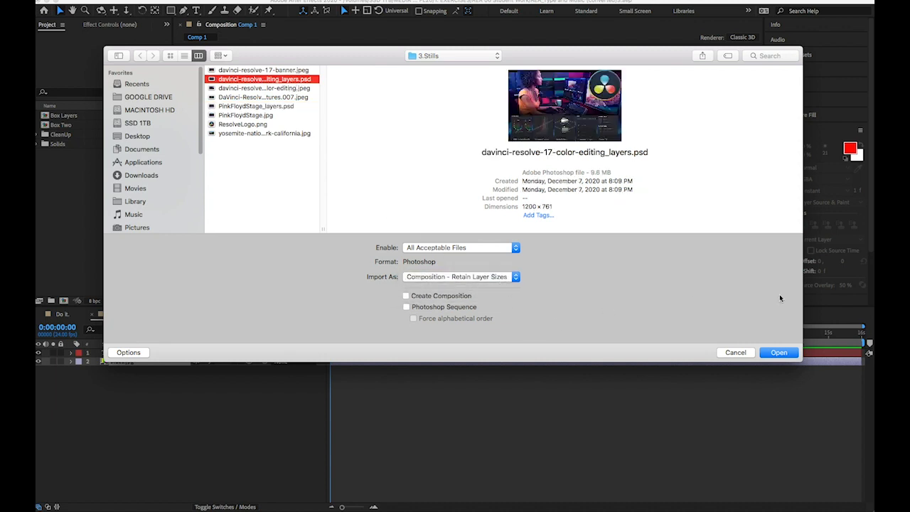
pyautogui.click(779, 353)
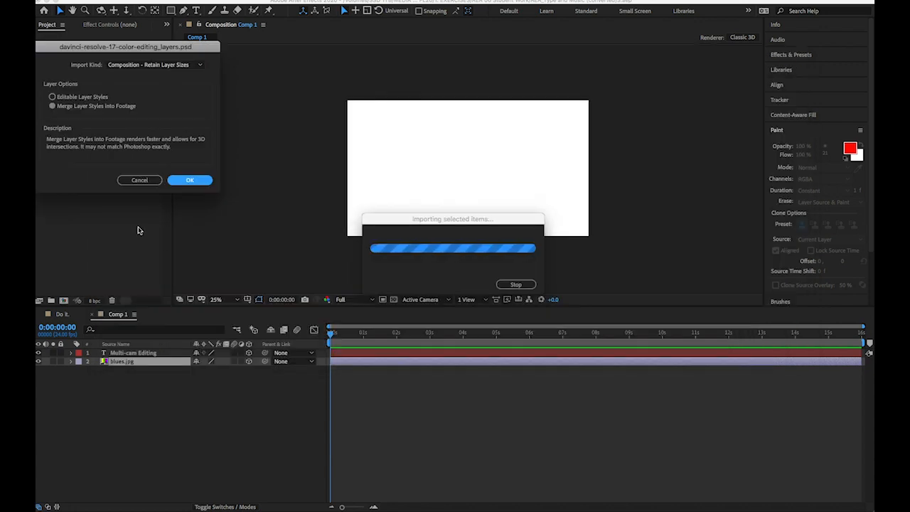
pyautogui.click(190, 180)
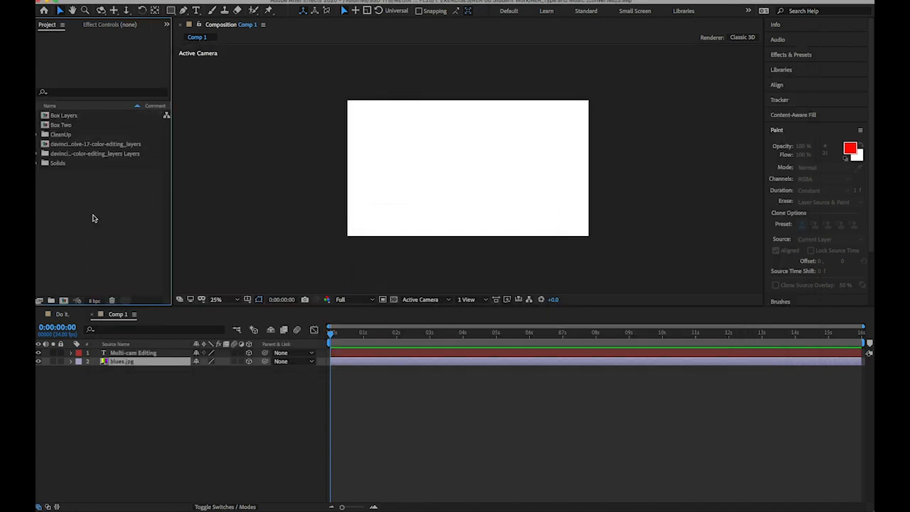
# Import PinkFloydStage_layers.psd from the 3.Stills folder as Composition - Retain Layer Sizes
pyautogui.doubleClick(91, 218)
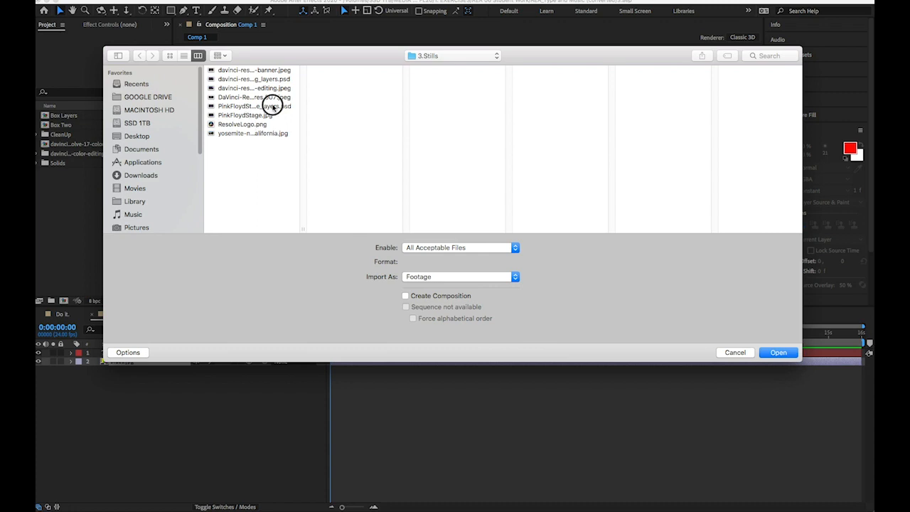
pyautogui.click(268, 106)
pyautogui.click(482, 282)
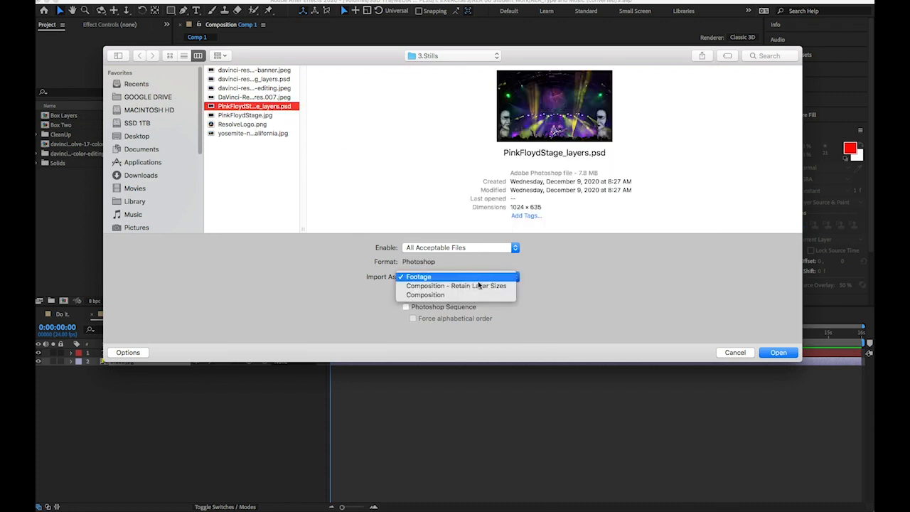
pyautogui.click(473, 286)
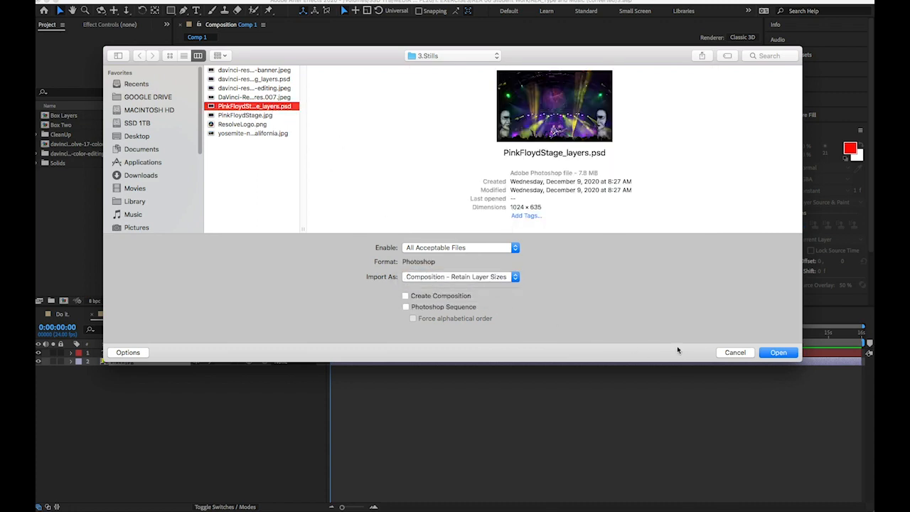
pyautogui.click(785, 354)
pyautogui.click(201, 185)
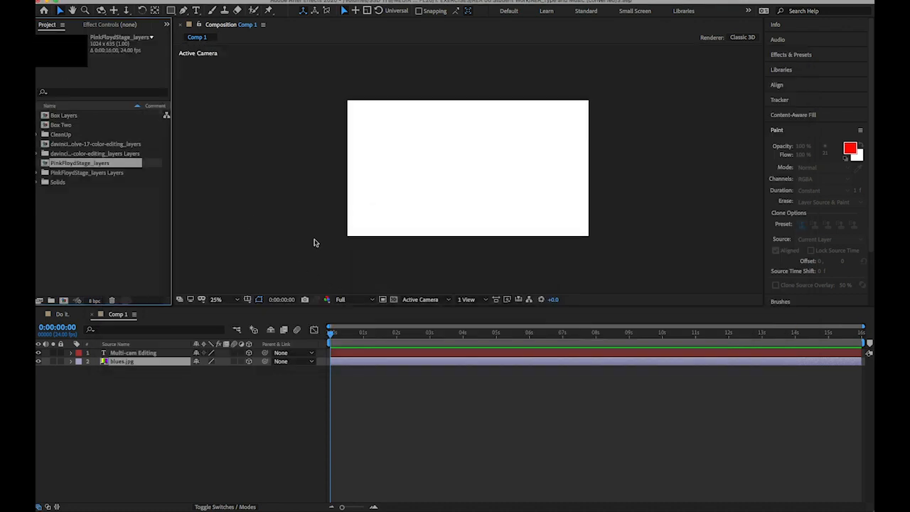
# Open the PinkFloydStage_layers composition, enlarge its viewer area and display the image at 100%
pyautogui.click(146, 242)
pyautogui.click(72, 165)
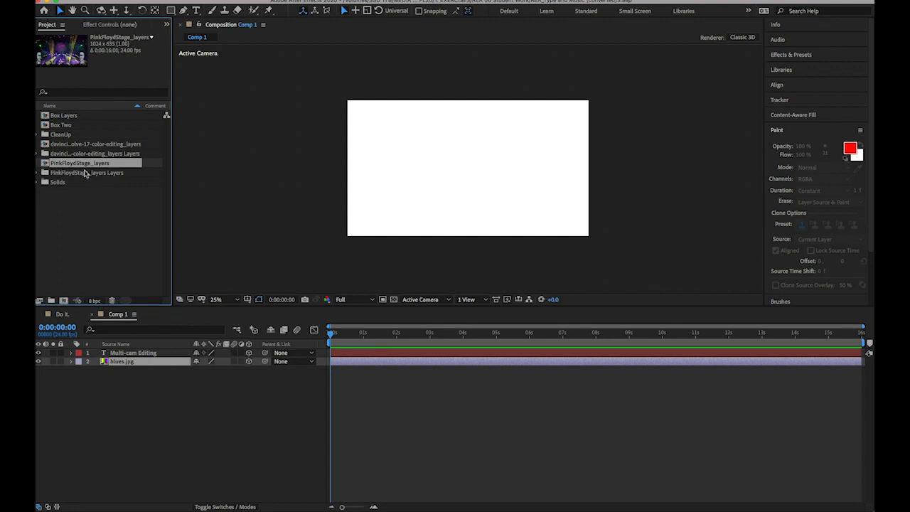
pyautogui.click(38, 173)
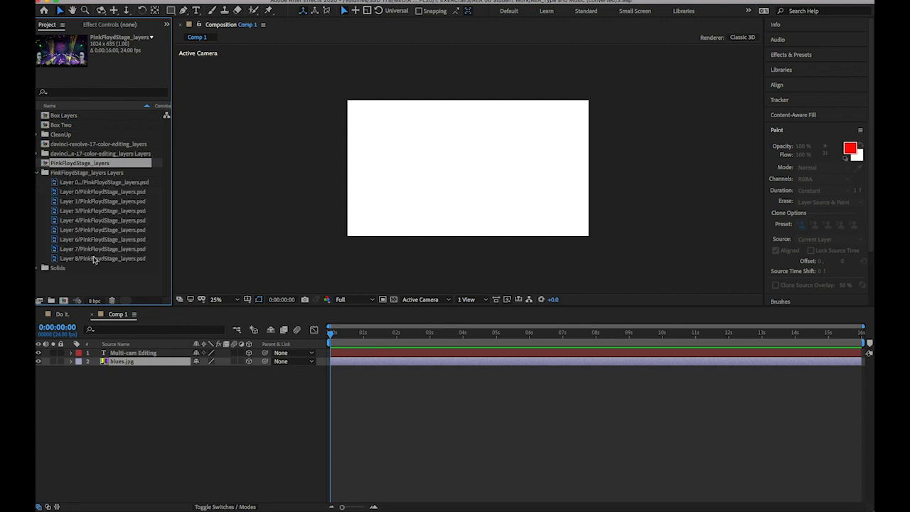
pyautogui.click(39, 174)
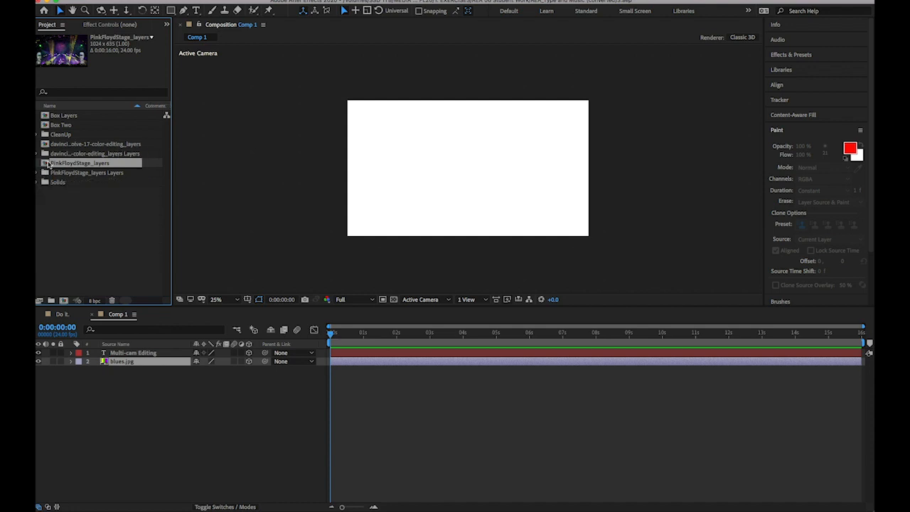
pyautogui.doubleClick(45, 163)
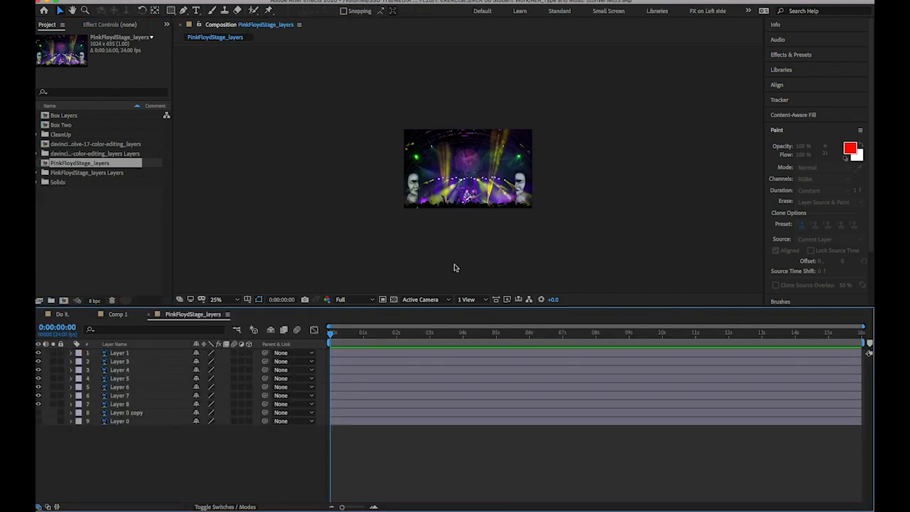
pyautogui.press('.')
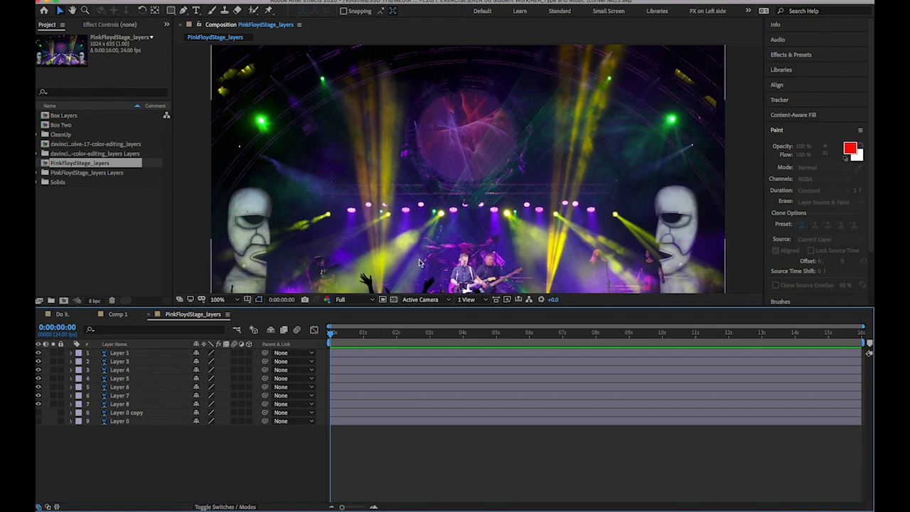
pyautogui.press('super+minus')
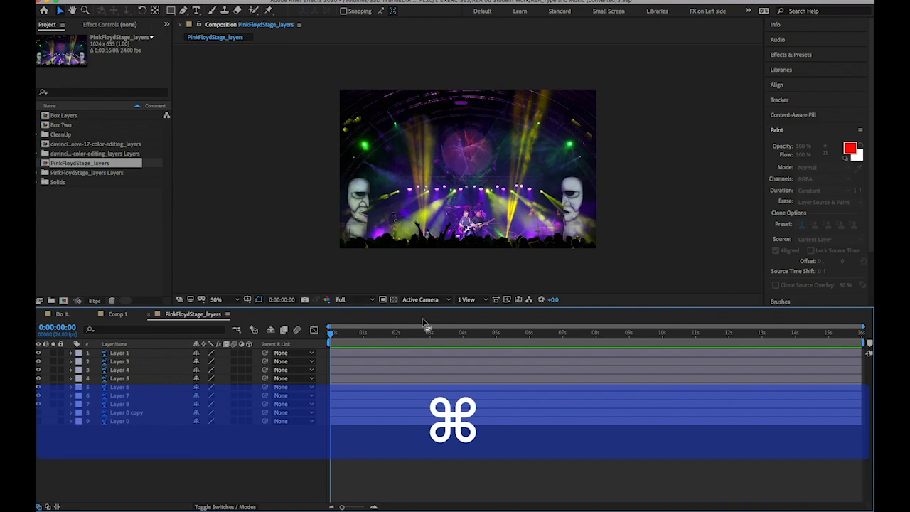
pyautogui.moveTo(454, 308); pyautogui.dragTo(452, 345)
pyautogui.scroll(1, 456, 309)
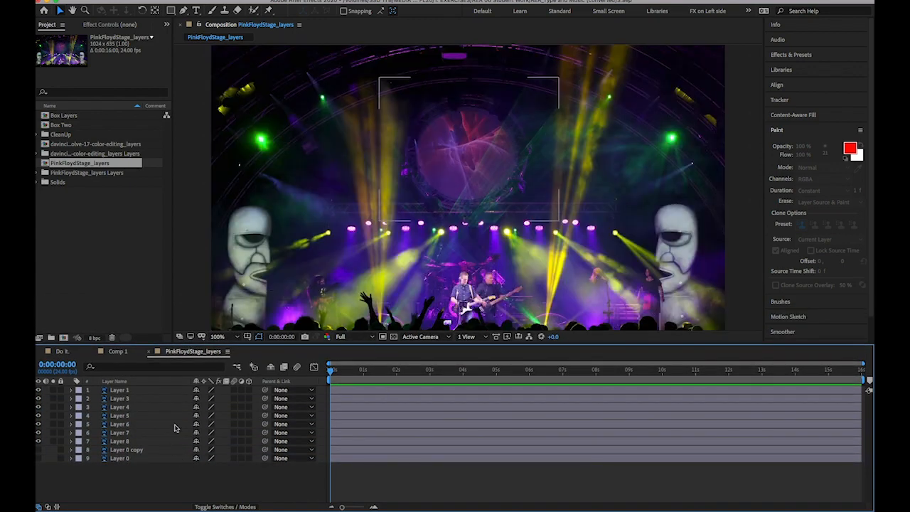
# Hide Layer 3 and switch the visibility of Layers 7 and 8 to check what each one contains
pyautogui.click(39, 400)
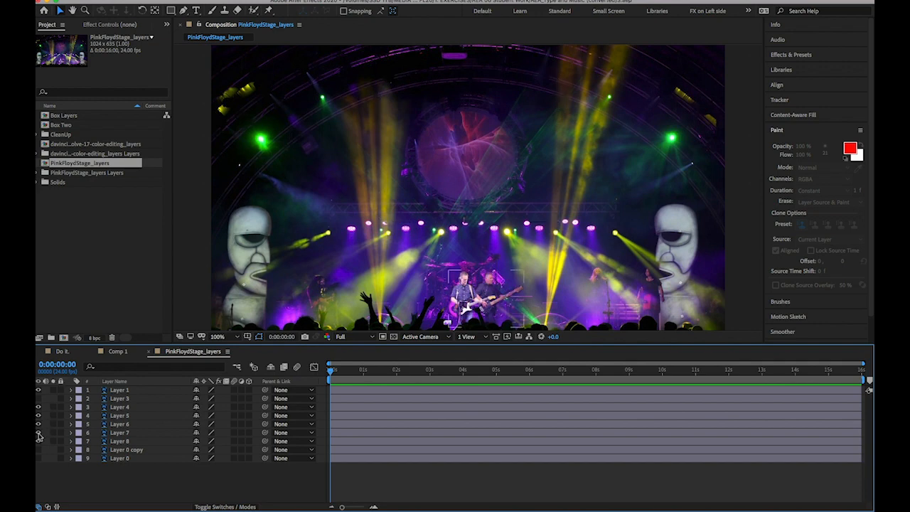
pyautogui.click(38, 432)
pyautogui.click(39, 432)
pyautogui.click(39, 433)
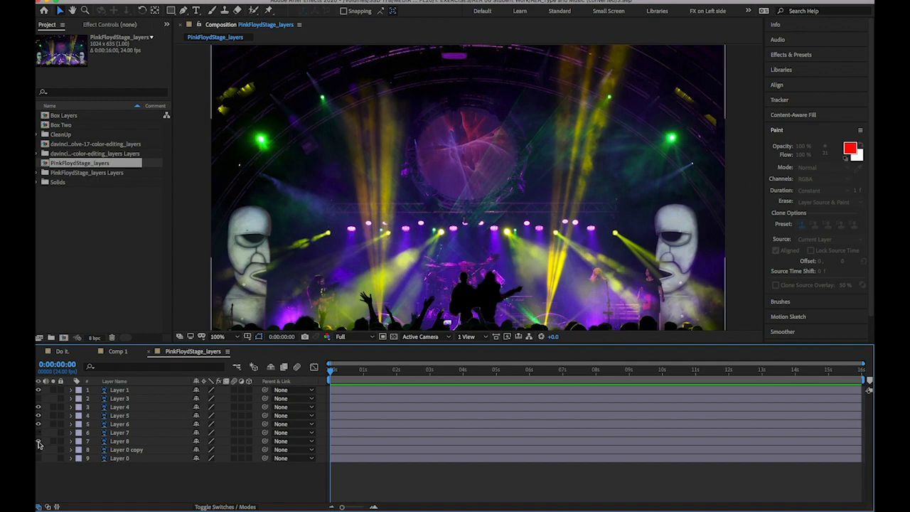
pyautogui.click(38, 441)
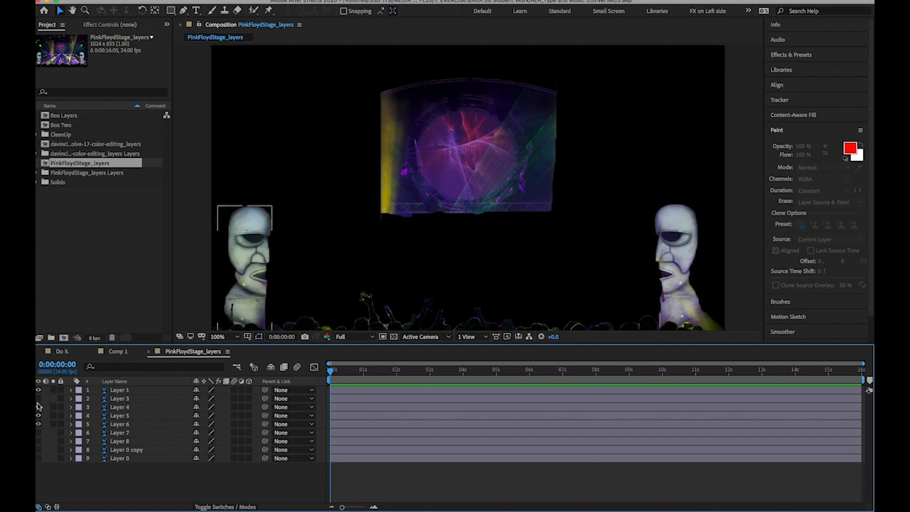
pyautogui.click(38, 440)
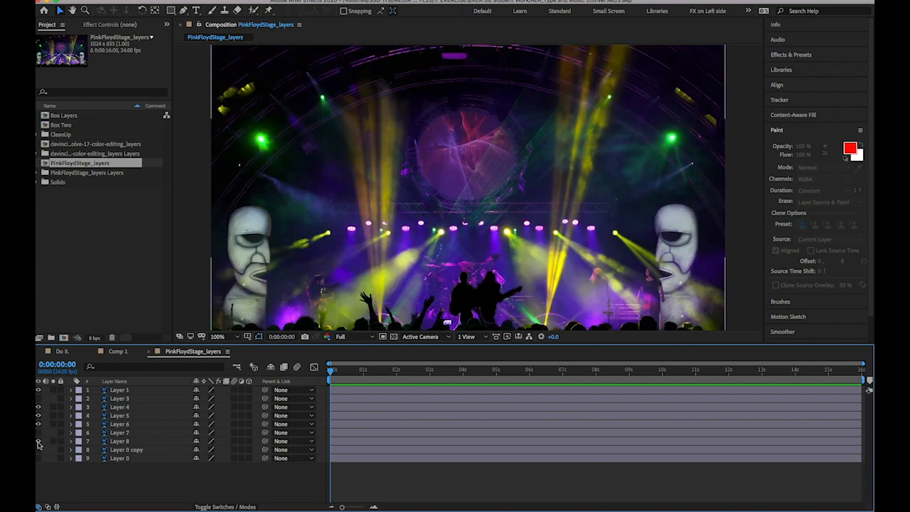
# Hide Layers 8, 6, 5 and 4 one by one, toggle Layer 1 to identify its content, and restore the layers' visibility
pyautogui.press('space')
pyautogui.moveTo(316, 255); pyautogui.dragTo(315, 209)
pyautogui.click(38, 441)
pyautogui.click(38, 441)
pyautogui.click(38, 441)
pyautogui.click(39, 424)
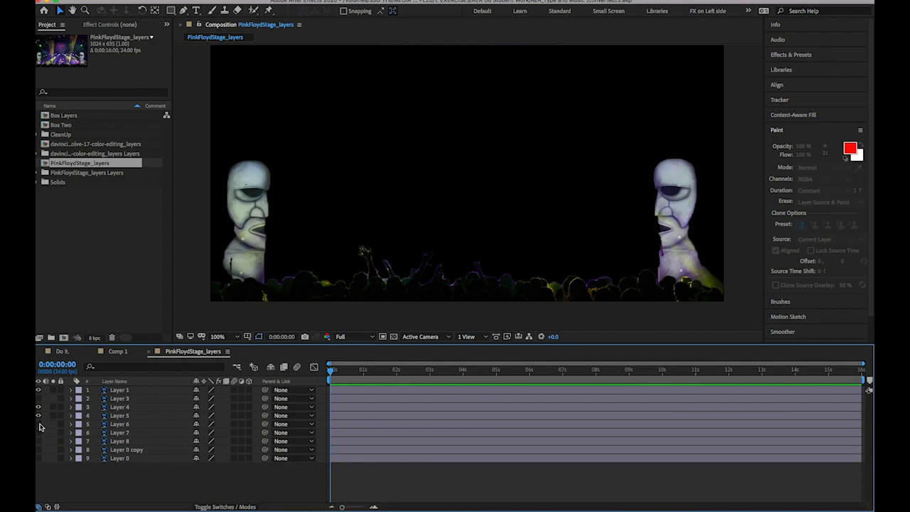
pyautogui.click(39, 416)
pyautogui.click(38, 407)
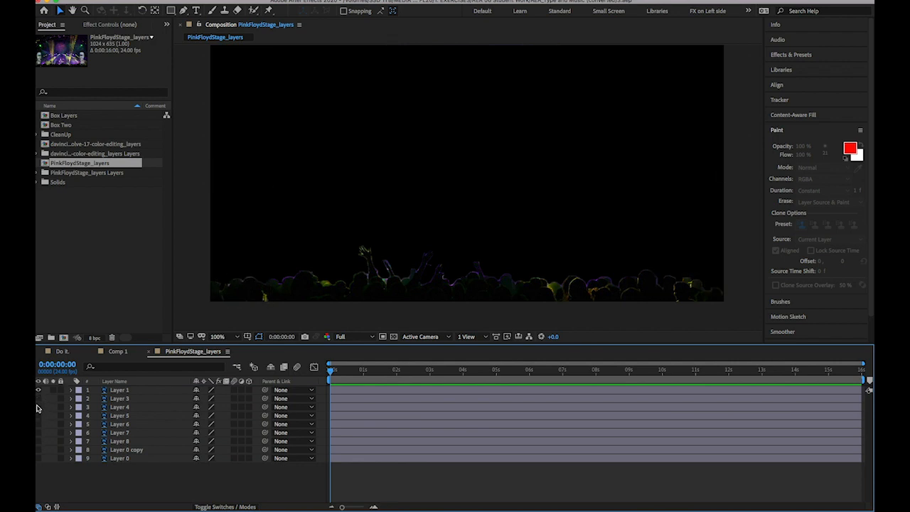
pyautogui.click(38, 390)
pyautogui.click(38, 390)
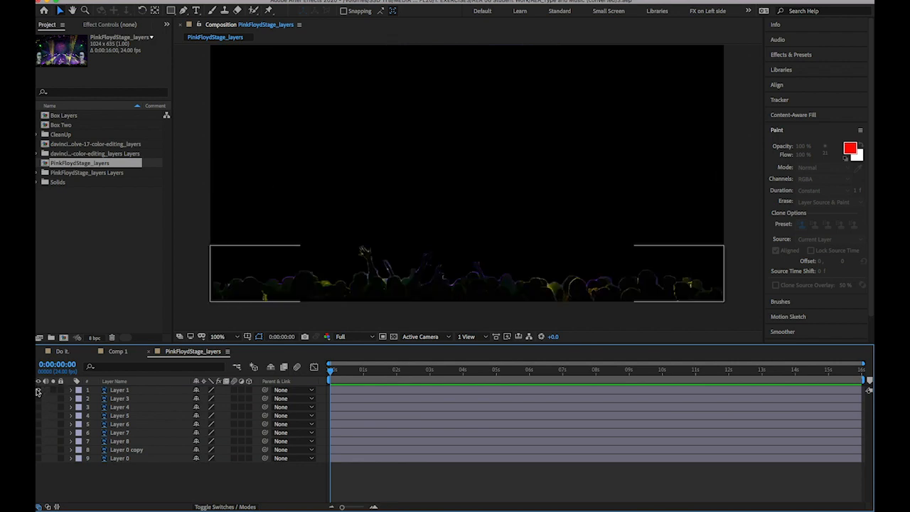
pyautogui.moveTo(38, 391); pyautogui.dragTo(39, 431)
pyautogui.moveTo(38, 391); pyautogui.dragTo(38, 442)
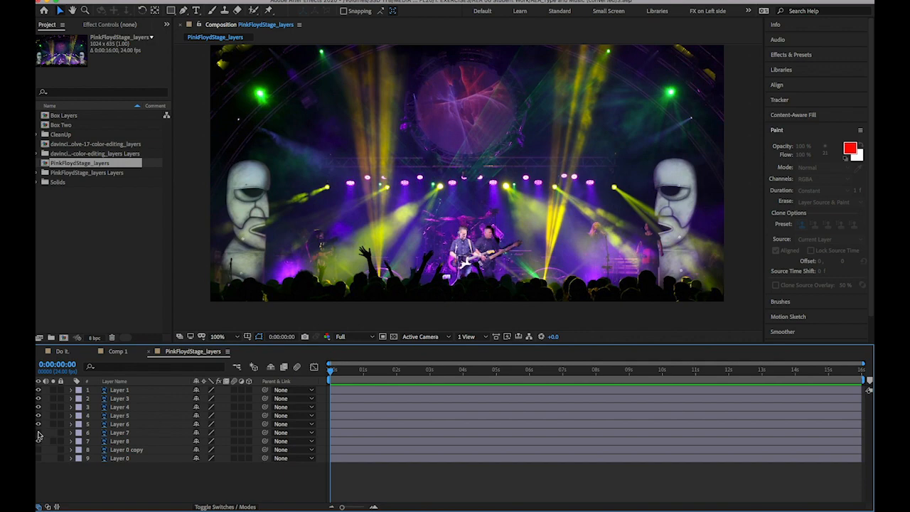
# With Layers 3 and 7 hidden, toggle Layer 0 copy to compare the background, and show Layer 7 again
pyautogui.click(38, 399)
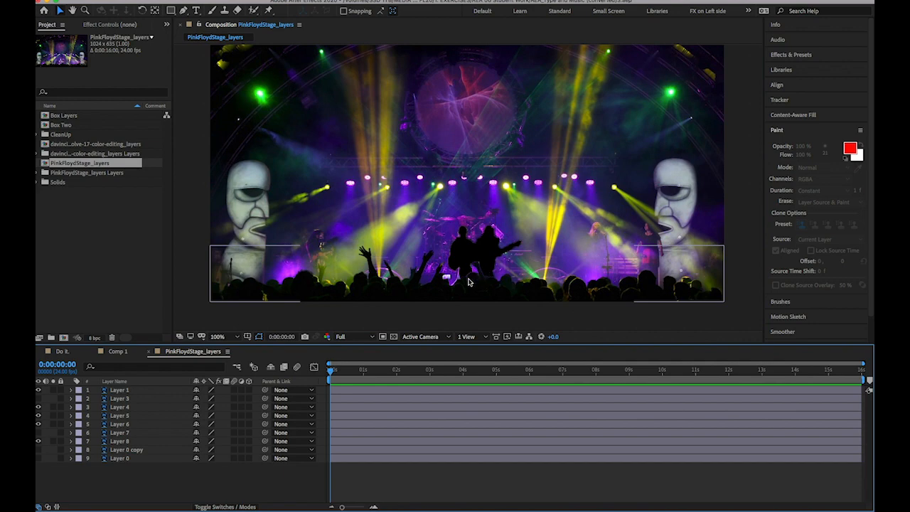
pyautogui.click(38, 450)
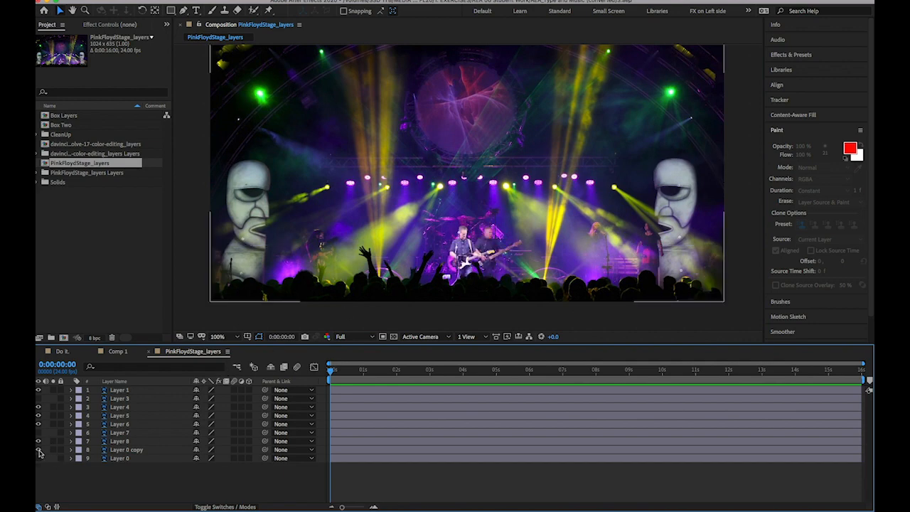
pyautogui.click(38, 449)
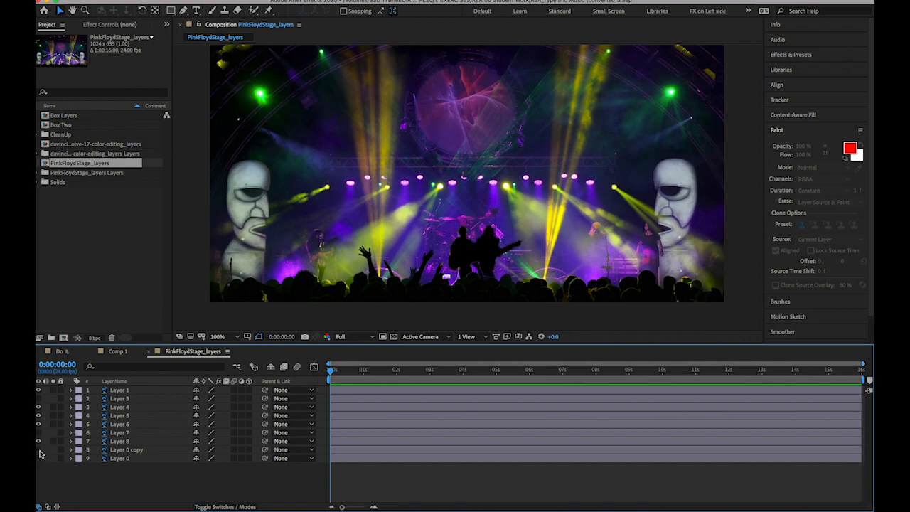
pyautogui.click(38, 450)
pyautogui.click(39, 450)
pyautogui.click(38, 432)
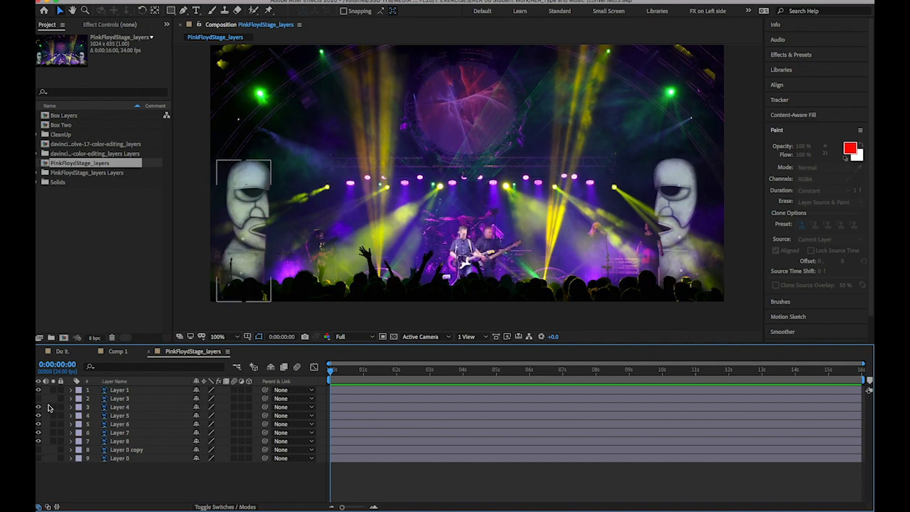
# Delete Layer 3 from the composition and turn the remaining layers into 3D layers
pyautogui.click(121, 398)
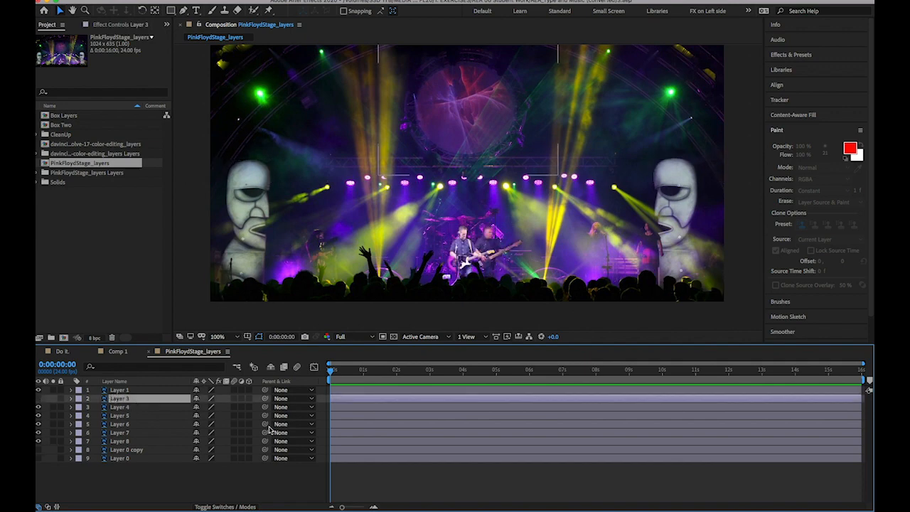
pyautogui.press('BackSpace')
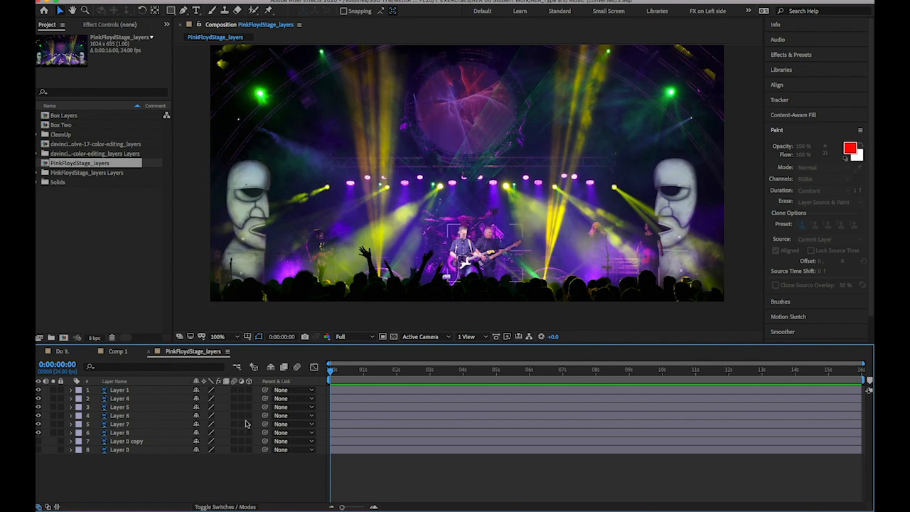
pyautogui.moveTo(249, 390); pyautogui.dragTo(246, 433)
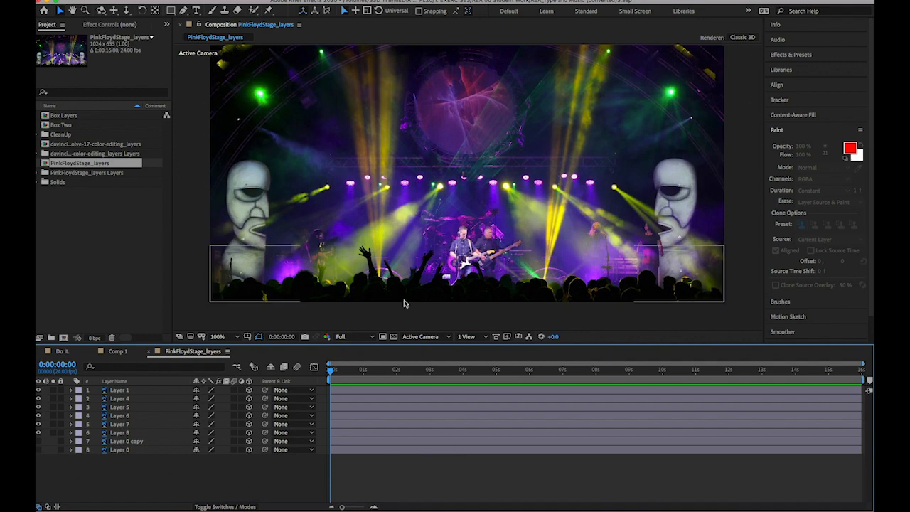
# Switch the composition to two horizontal views and rename Layer 1 as Audience
pyautogui.click(468, 336)
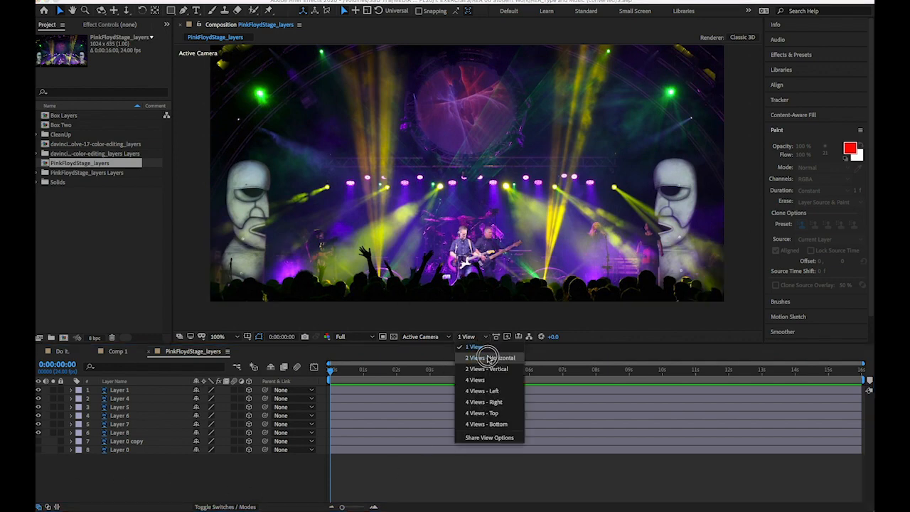
pyautogui.click(488, 356)
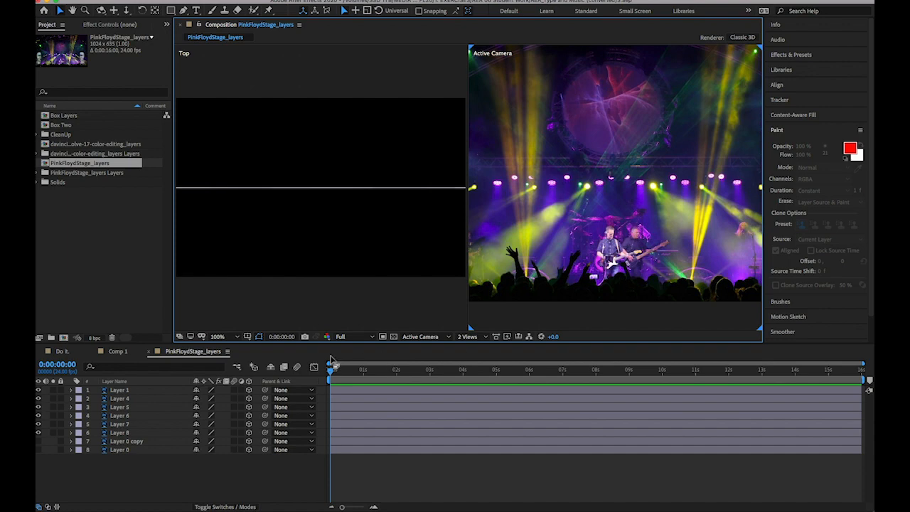
pyautogui.click(120, 390)
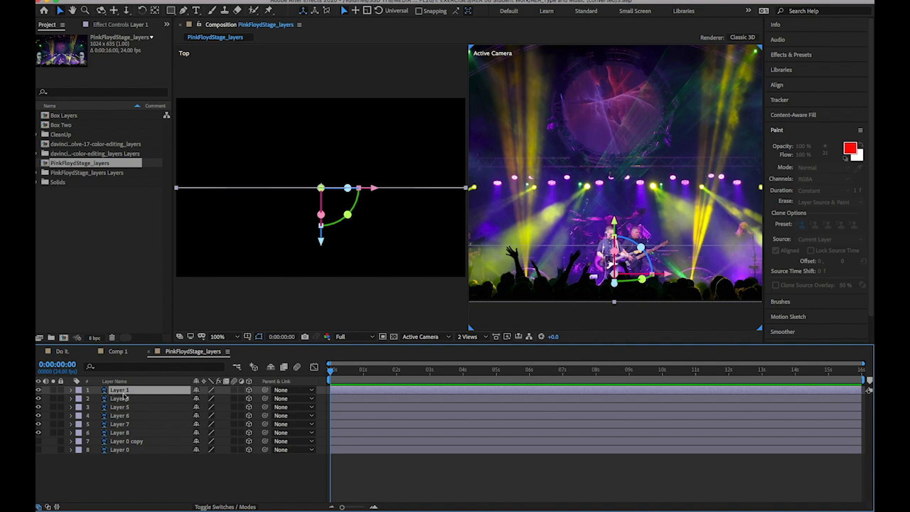
pyautogui.press('super+a')
pyautogui.press('Return')
pyautogui.write('Au')
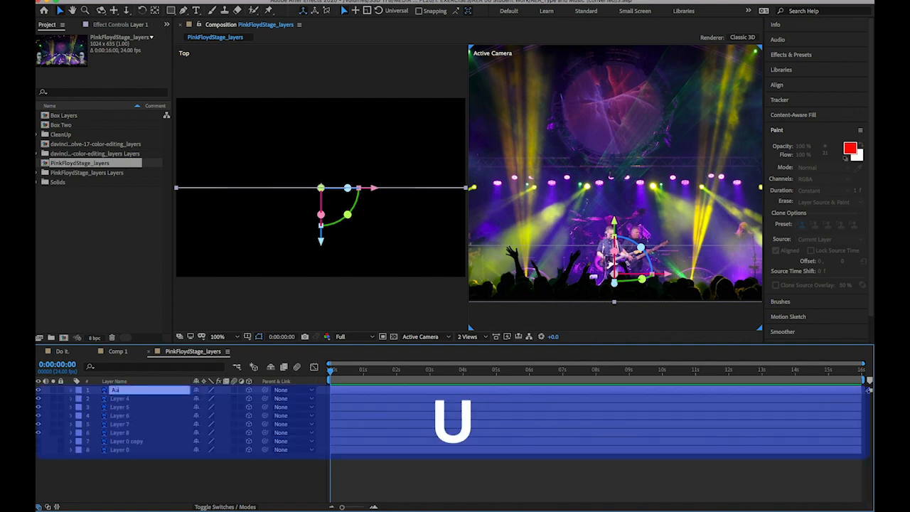
pyautogui.write('dience')
pyautogui.press('Return')
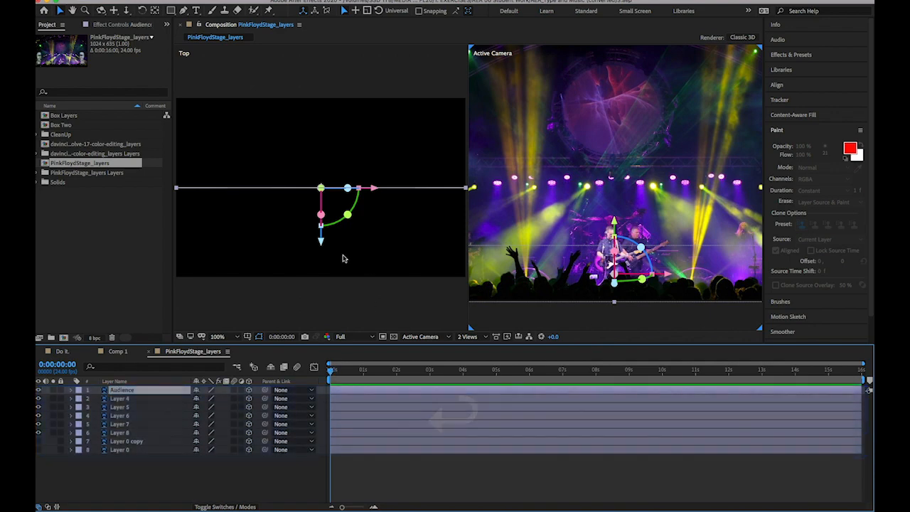
# Move the Audience layer along Z in the Top view well in front of the other layers, then shift it right along X
pyautogui.moveTo(321, 240); pyautogui.dragTo(331, 289)
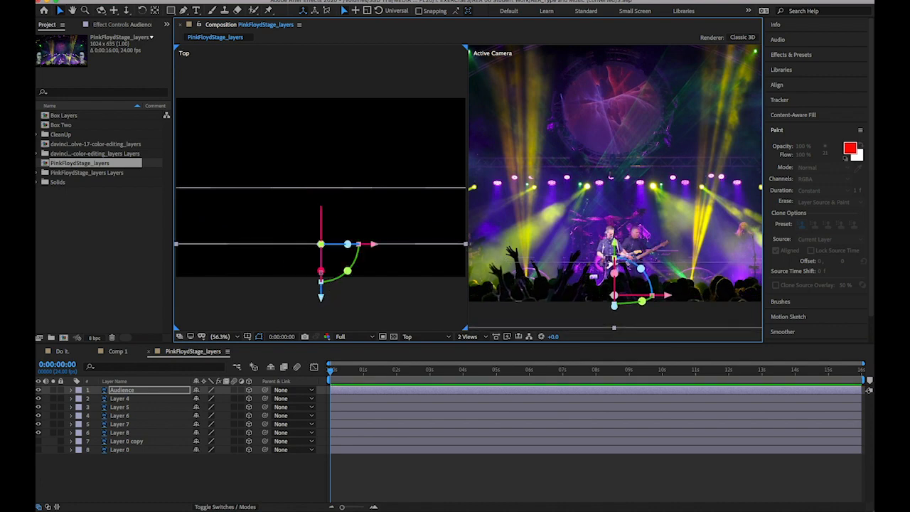
pyautogui.click(321, 271)
pyautogui.moveTo(324, 304)
pyautogui.mouseDown()
pyautogui.moveTo(330, 247)
pyautogui.moveTo(321, 249)
pyautogui.moveTo(331, 311)
pyautogui.mouseUp()
pyautogui.moveTo(325, 263)
pyautogui.mouseDown()
pyautogui.moveTo(319, 221)
pyautogui.moveTo(321, 274)
pyautogui.mouseUp()
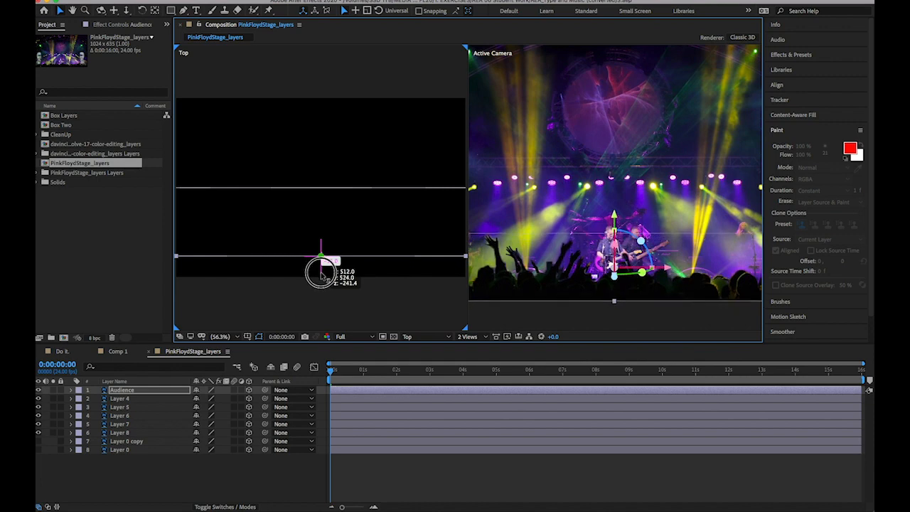
pyautogui.moveTo(321, 275); pyautogui.dragTo(321, 275)
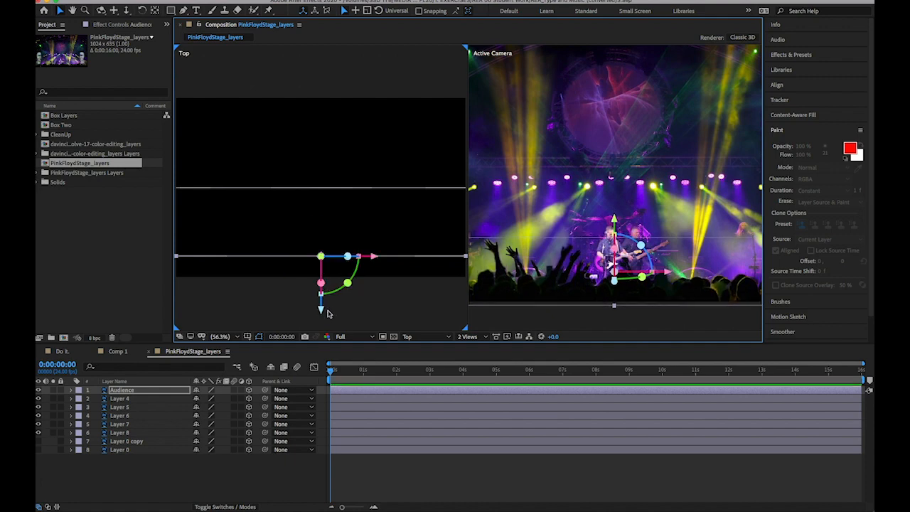
pyautogui.moveTo(322, 307); pyautogui.dragTo(319, 340)
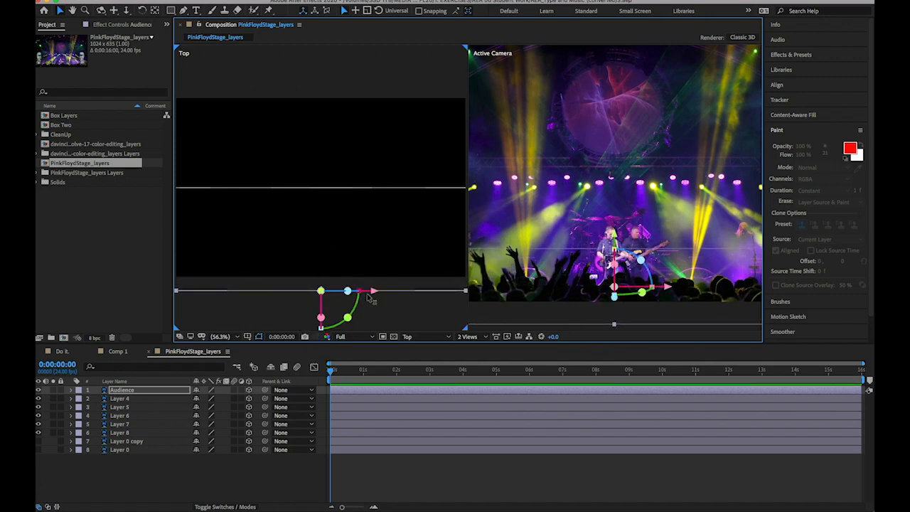
pyautogui.moveTo(373, 294); pyautogui.dragTo(398, 292)
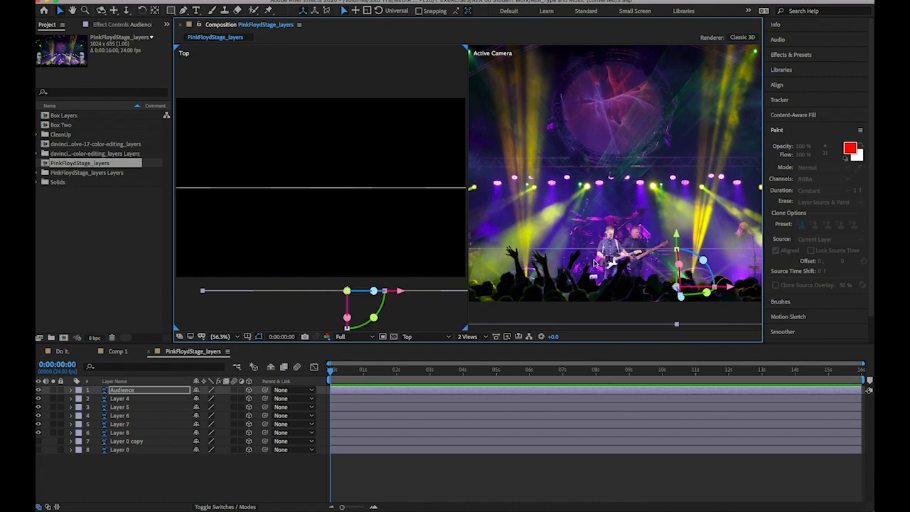
# Identify Layer 4 by toggling its visibility, shift it right, and move it forward in Z to between the stage and the Audience layer
pyautogui.scroll(-2, 594, 264)
pyautogui.scroll(1, 594, 265)
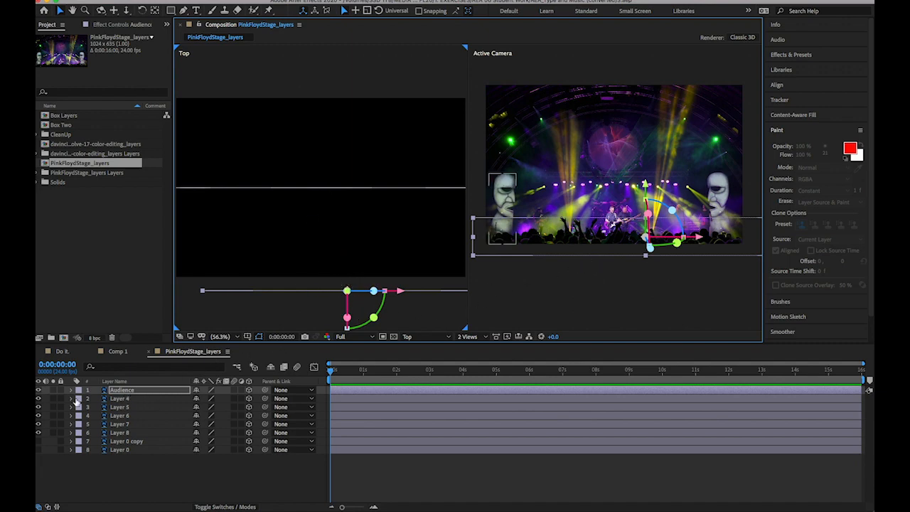
pyautogui.click(125, 400)
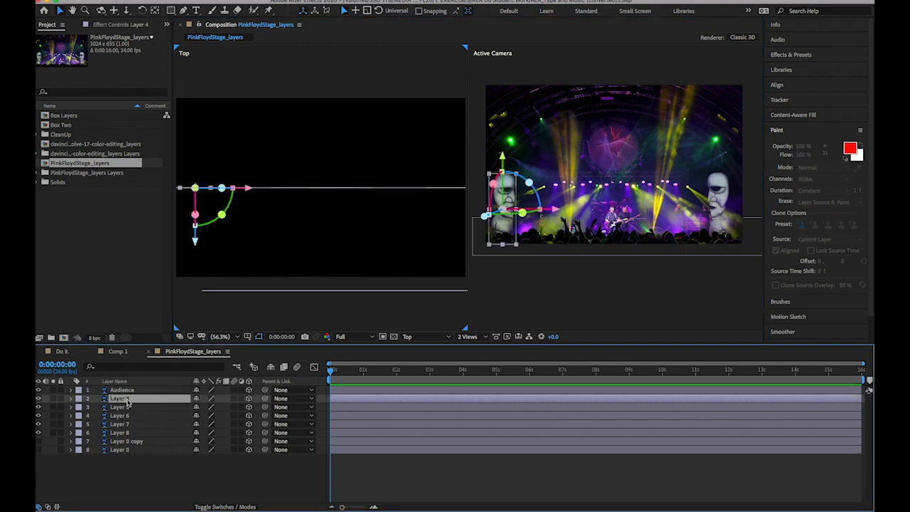
pyautogui.click(39, 399)
pyautogui.click(39, 399)
pyautogui.moveTo(244, 187); pyautogui.dragTo(277, 189)
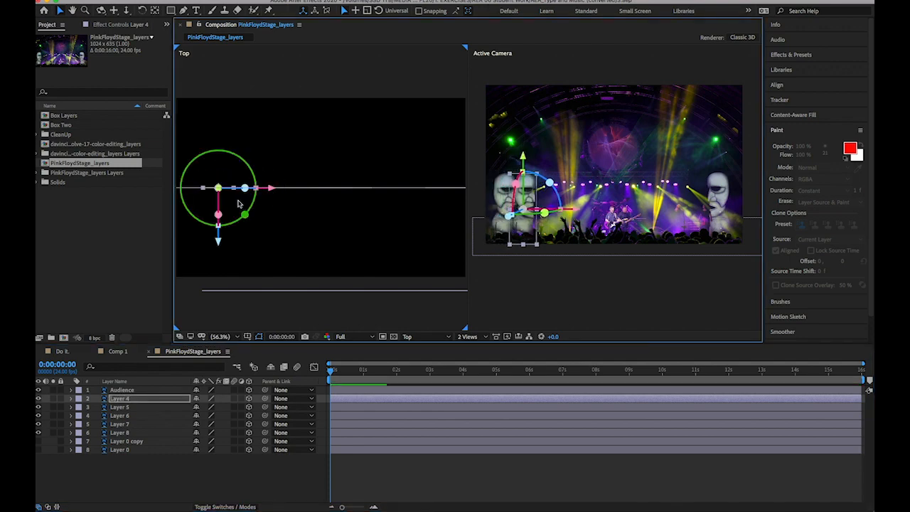
pyautogui.moveTo(219, 243); pyautogui.dragTo(196, 284)
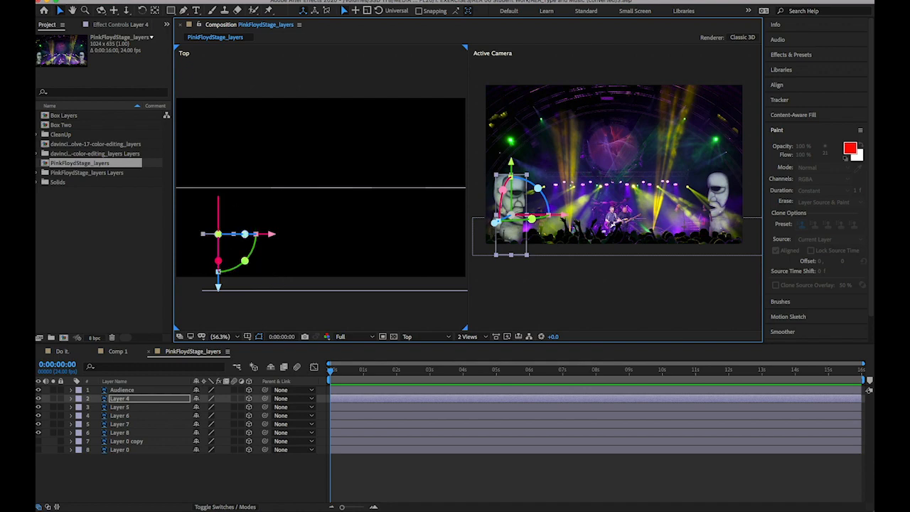
# Try to enlarge Layer 4 by scaling its height and width separately with the 3D scale gizmo
pyautogui.click(367, 12)
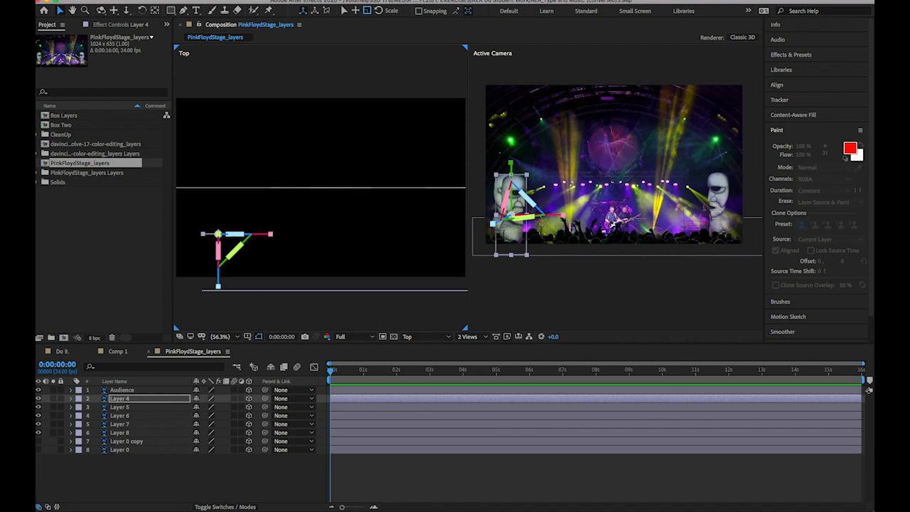
pyautogui.moveTo(510, 168); pyautogui.dragTo(515, 146)
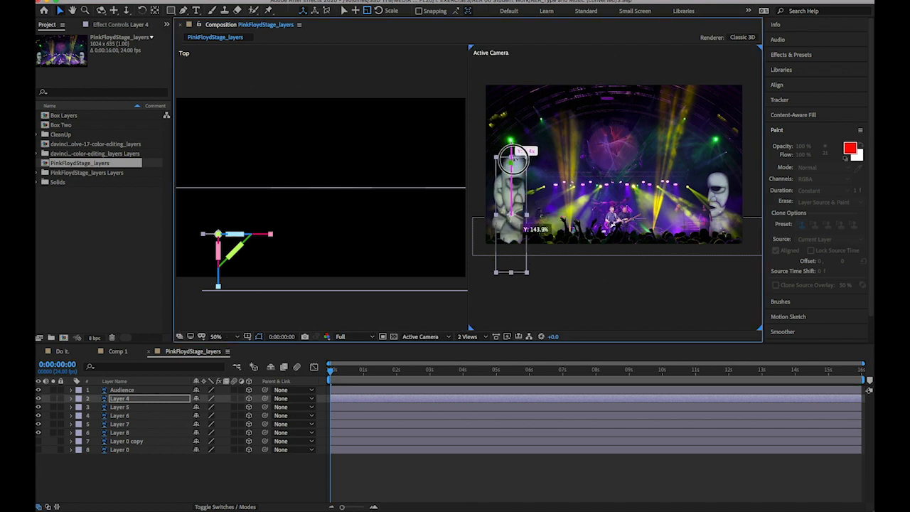
pyautogui.press('super+z')
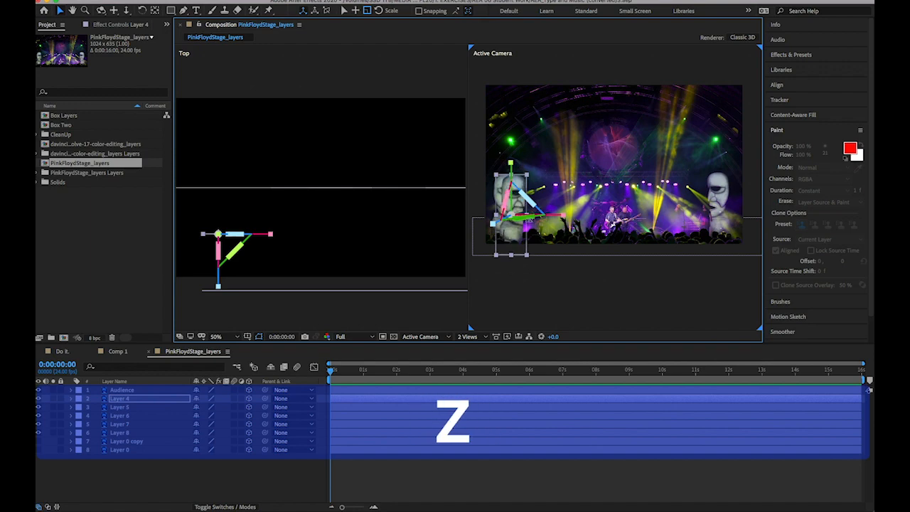
pyautogui.moveTo(565, 216); pyautogui.dragTo(584, 217)
pyautogui.press('super+z')
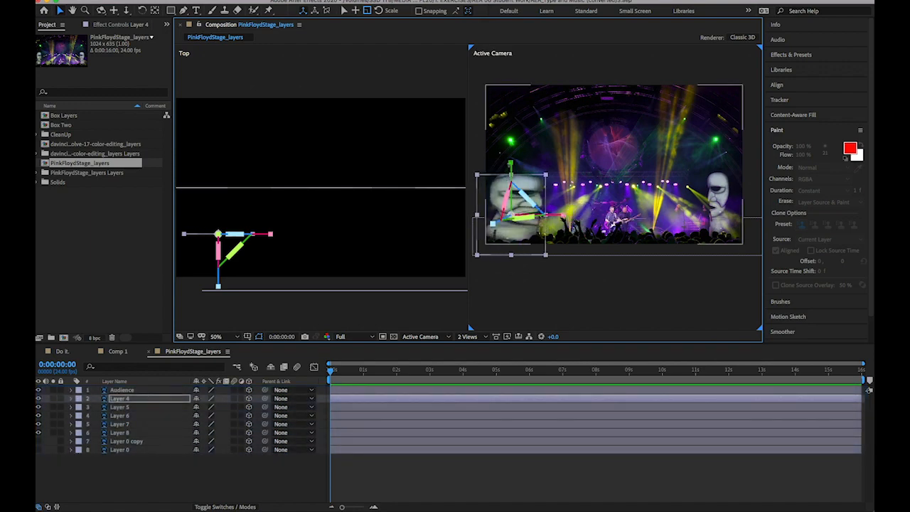
pyautogui.moveTo(511, 165); pyautogui.dragTo(511, 150)
pyautogui.press('super+z')
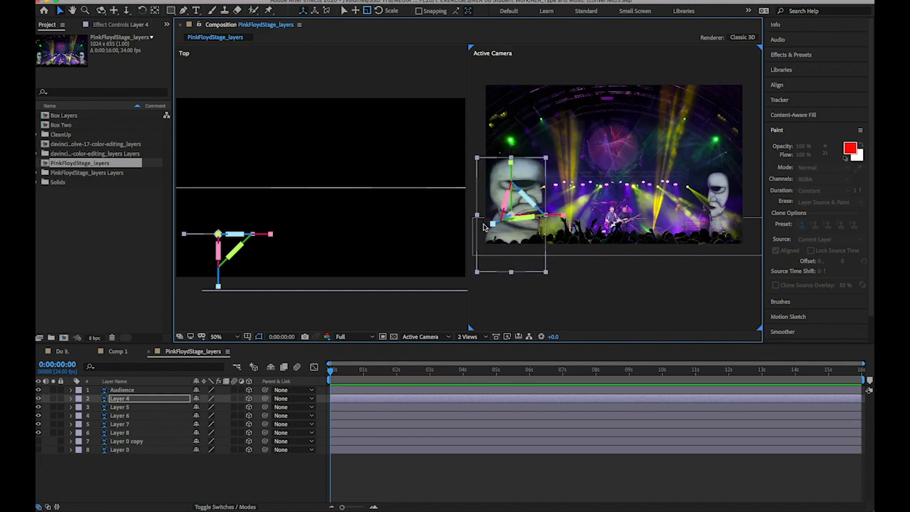
pyautogui.click(478, 156)
pyautogui.click(509, 193)
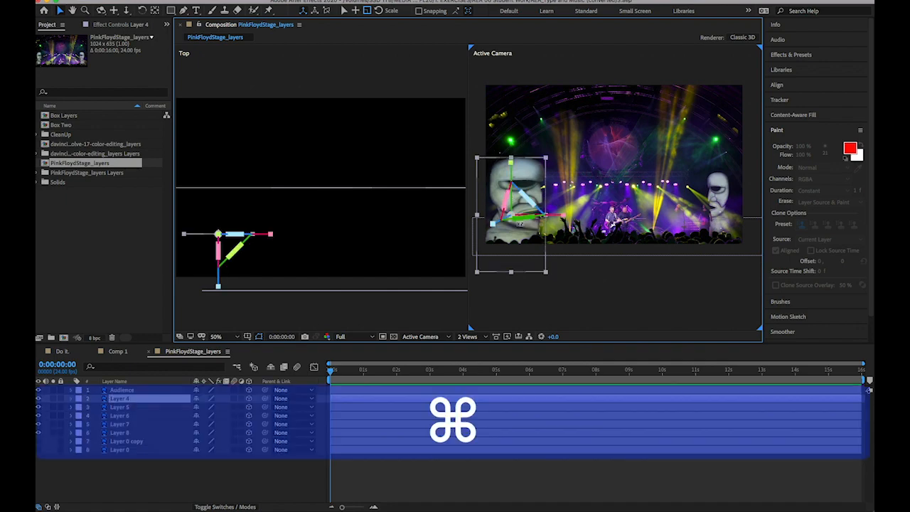
pyautogui.press('super+z')
pyautogui.press('super+z')
# Rename Layer 4 as LMask
pyautogui.click(120, 400)
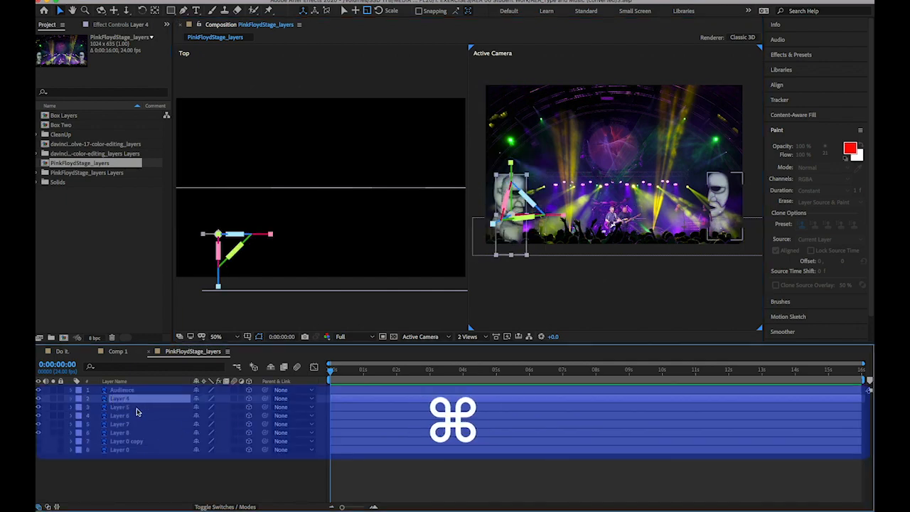
pyautogui.click(126, 402)
pyautogui.press('Return')
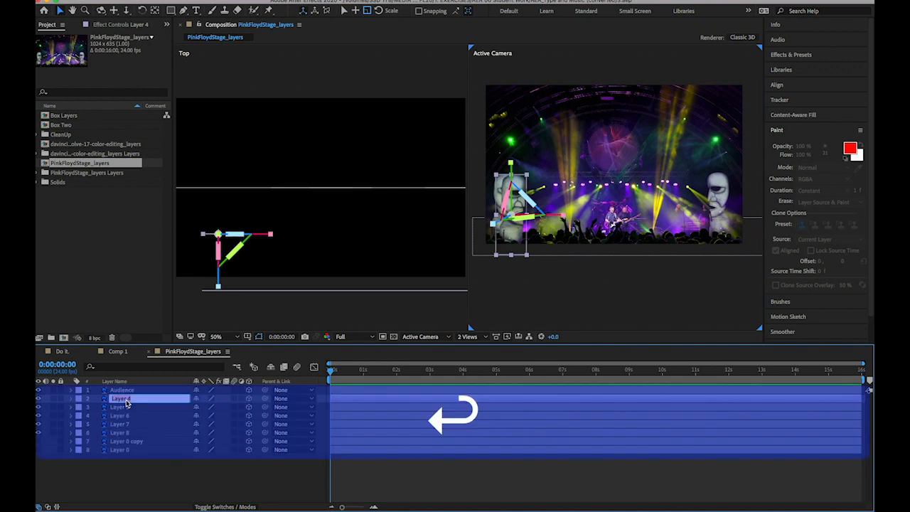
pyautogui.press('shift')
pyautogui.write('LMask')
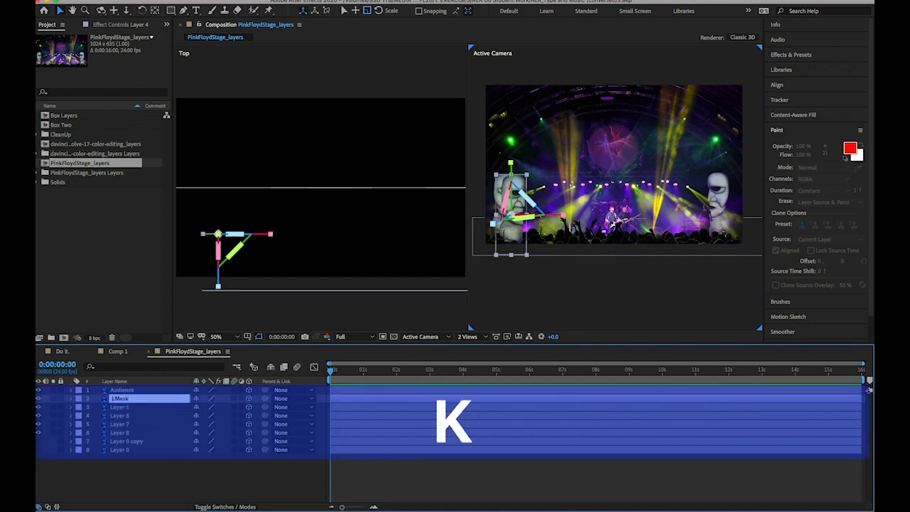
pyautogui.press('Return')
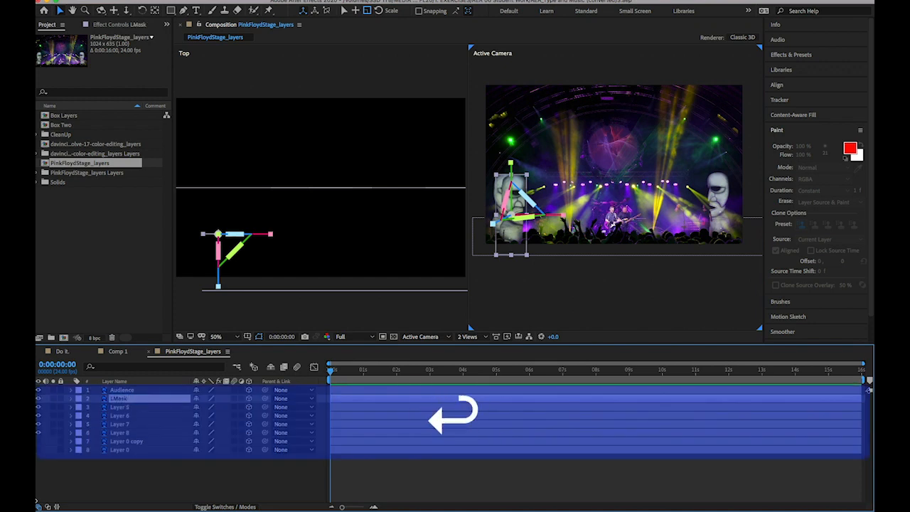
# Change the name of the LMask layer to LHead
pyautogui.press('Return')
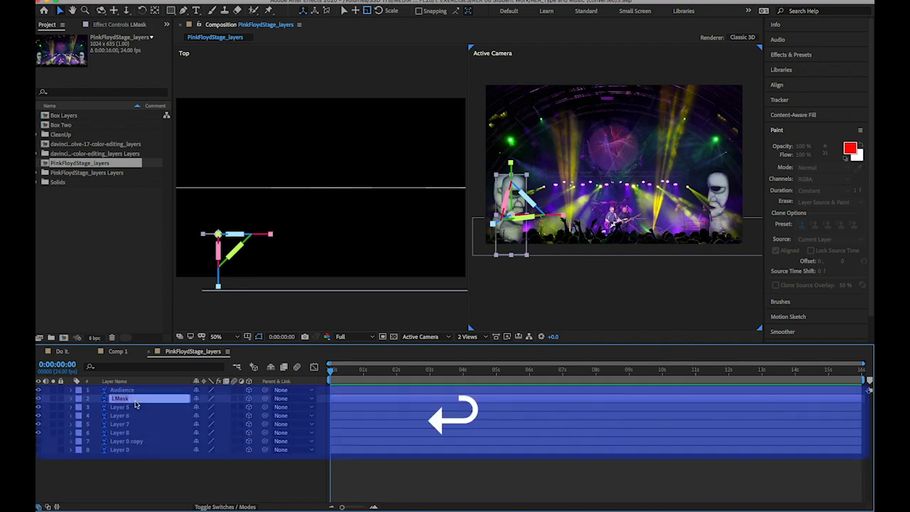
pyautogui.press('BackSpace')
pyautogui.write('Head')
pyautogui.press('Return')
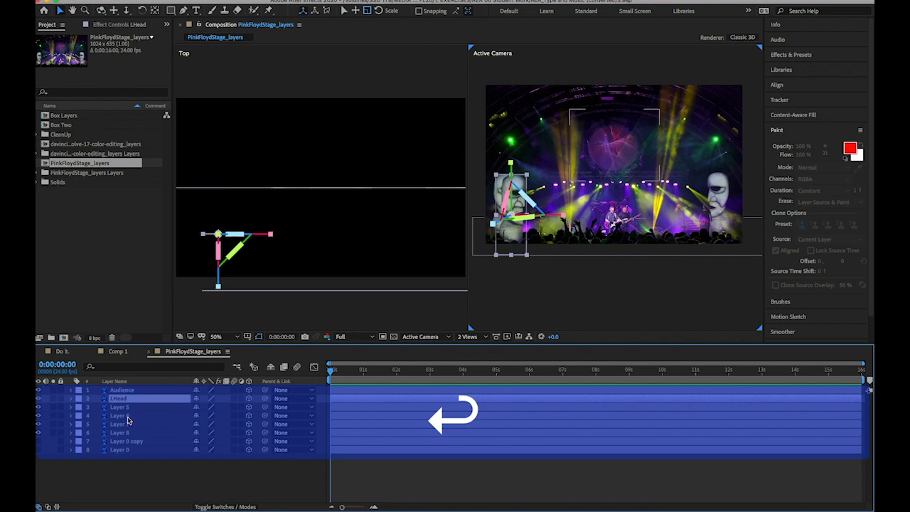
# Scale the LHead layer uniformly to 136% and shift it slightly left to the edge of the camera frame
pyautogui.click(117, 401)
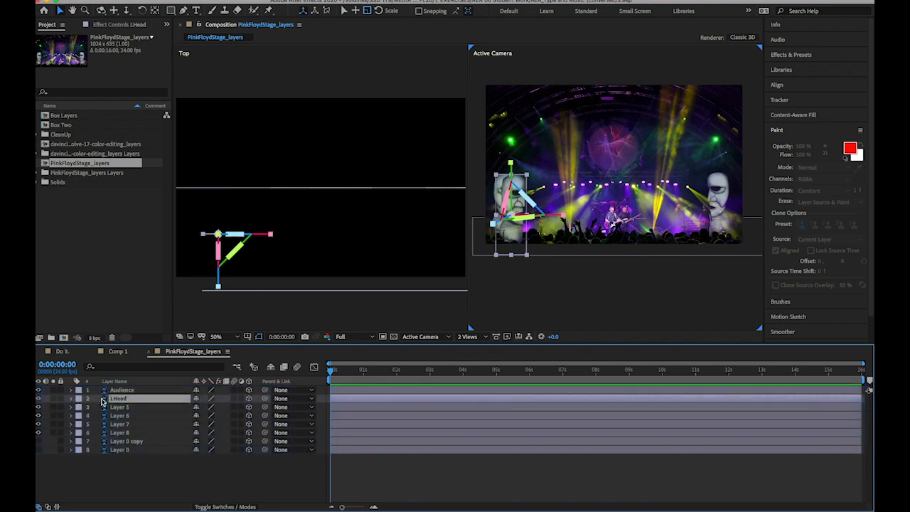
pyautogui.press('s')
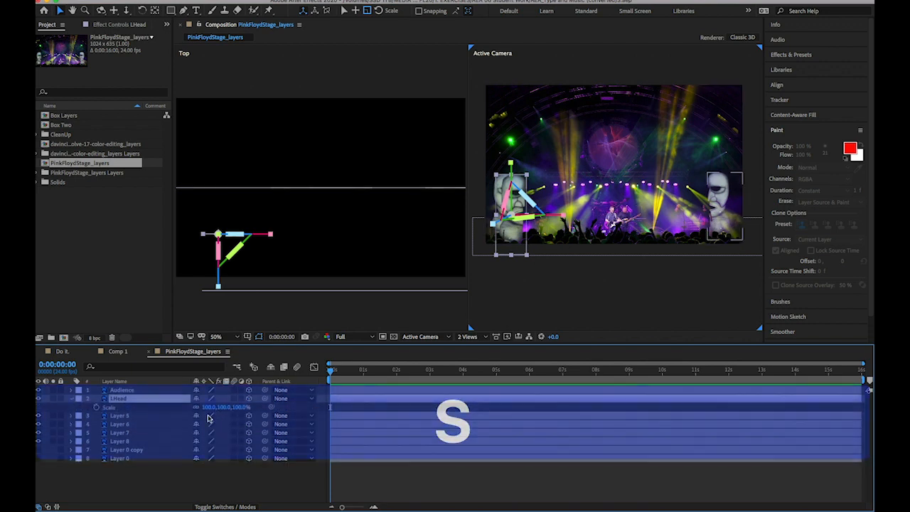
pyautogui.moveTo(209, 406); pyautogui.dragTo(229, 411)
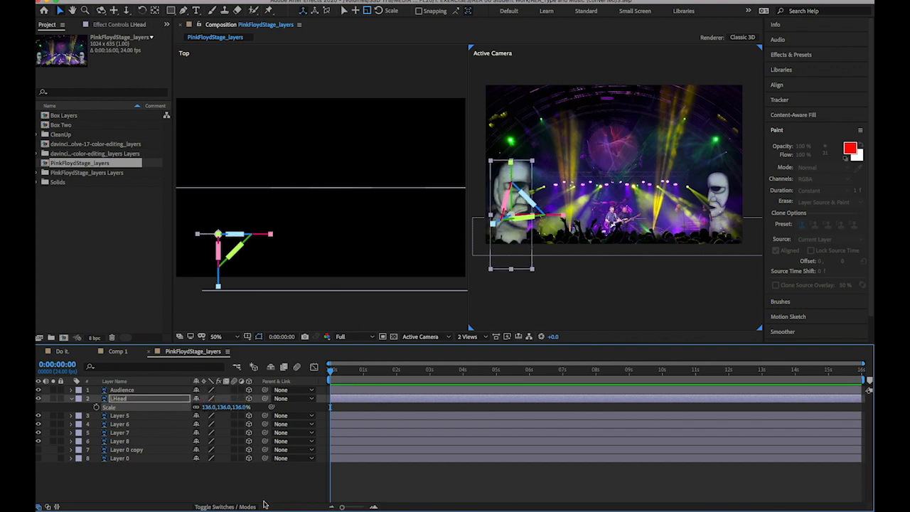
pyautogui.click(250, 480)
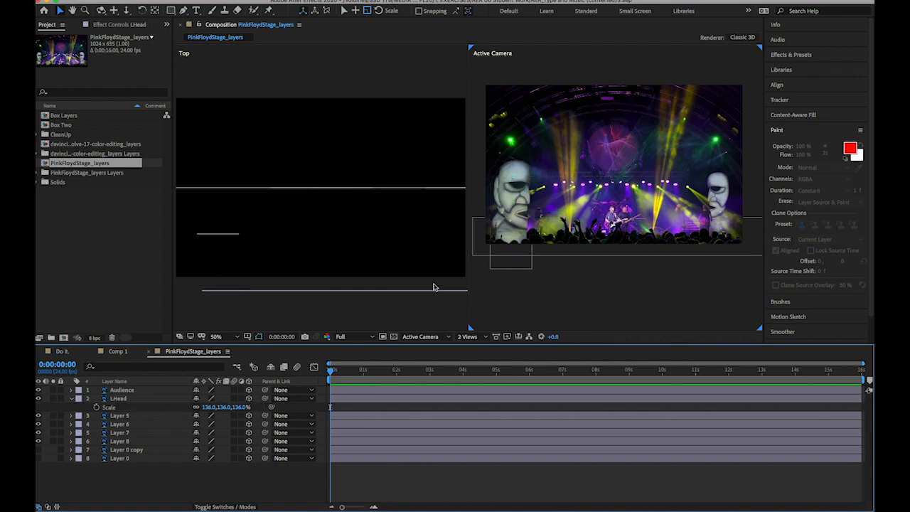
pyautogui.click(519, 197)
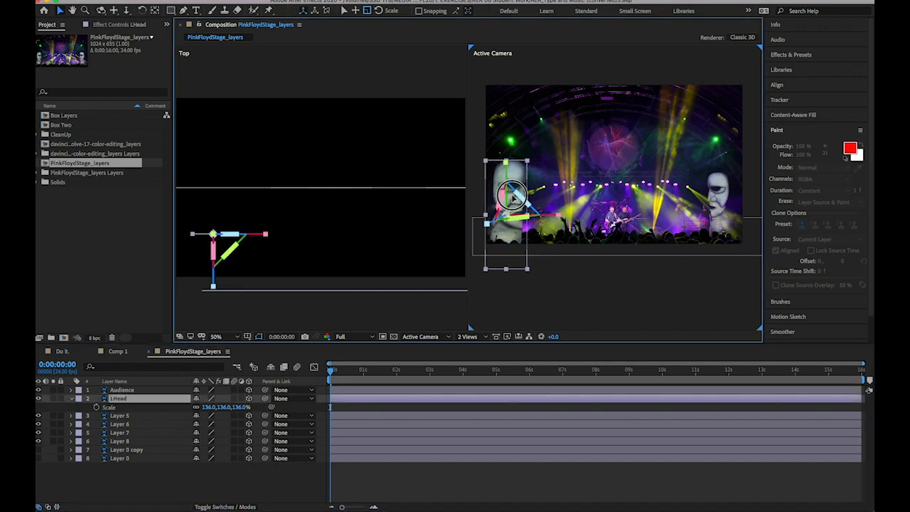
pyautogui.click(265, 313)
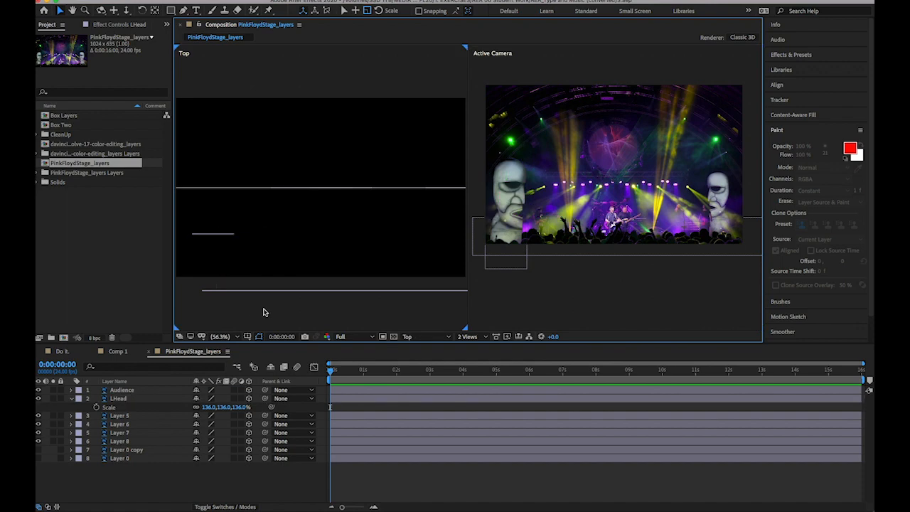
pyautogui.click(272, 292)
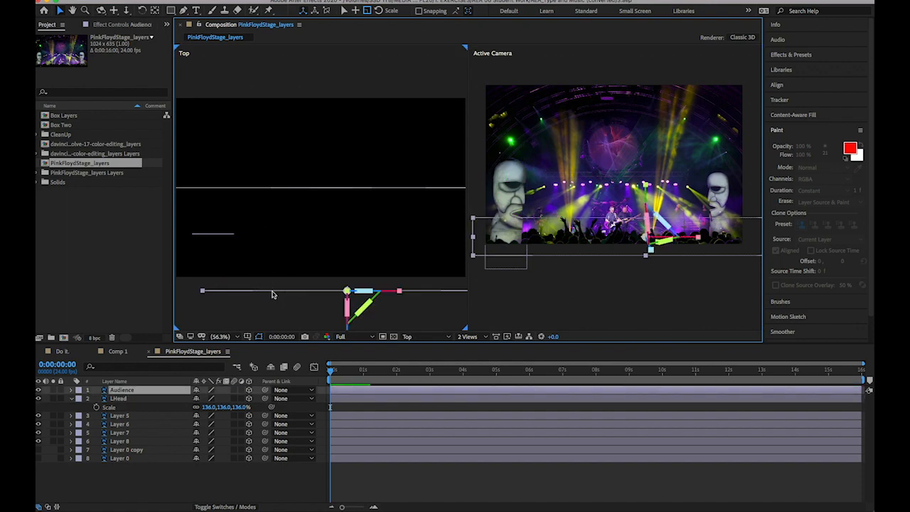
pyautogui.click(224, 238)
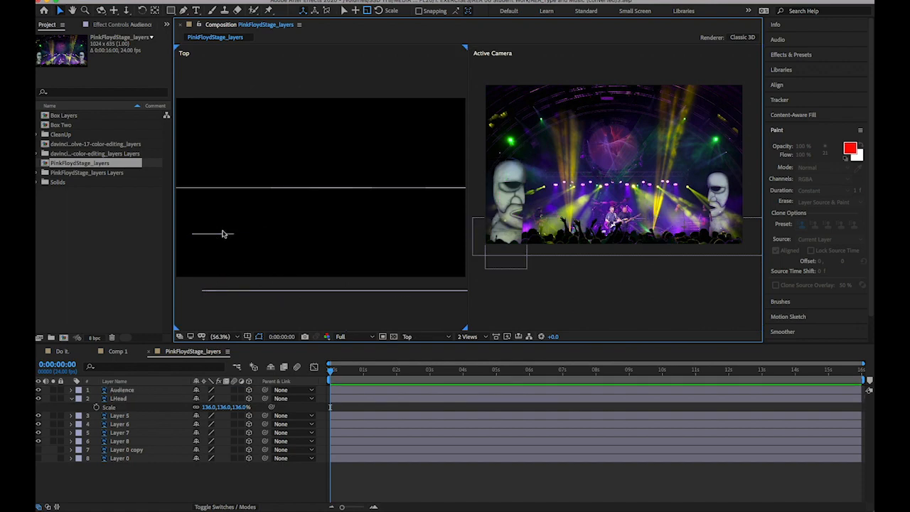
pyautogui.click(214, 407)
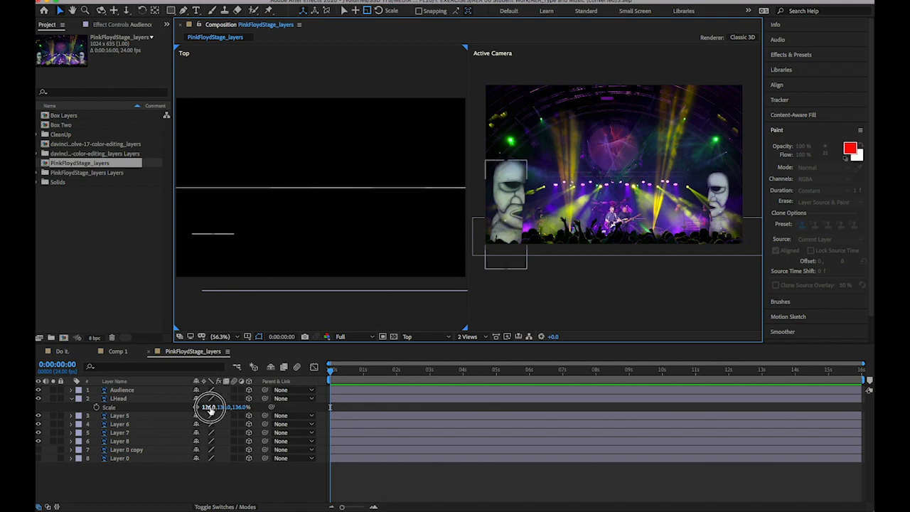
# Scale the LHead layer uniformly to 159%
pyautogui.moveTo(218, 410); pyautogui.dragTo(220, 406)
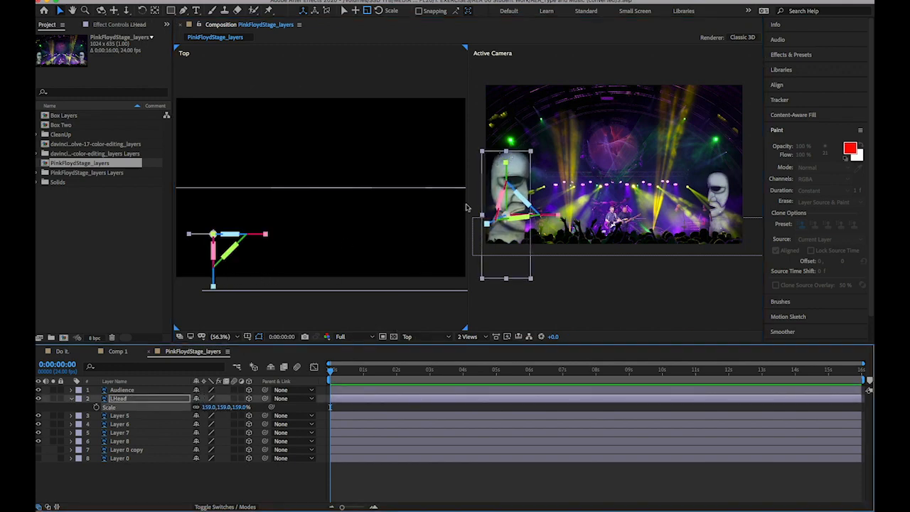
pyautogui.moveTo(506, 151); pyautogui.dragTo(506, 162)
pyautogui.press('super+a')
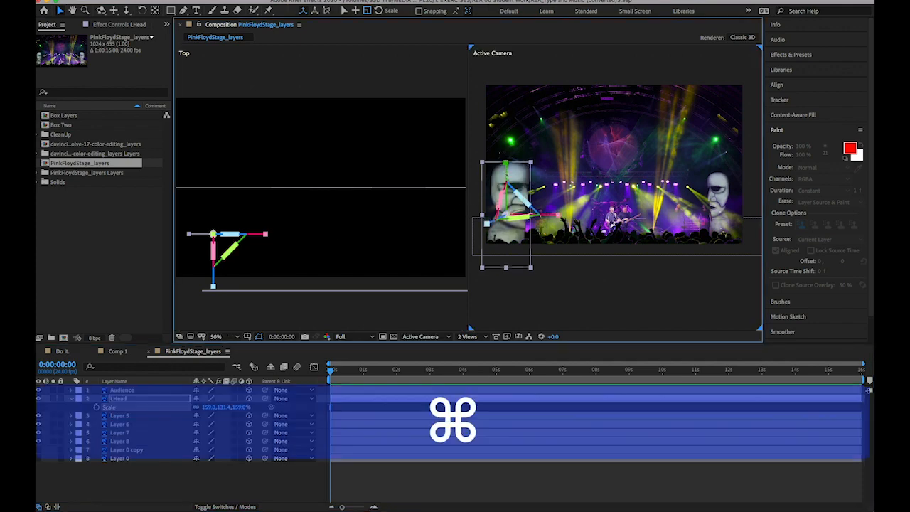
pyautogui.press('super+z')
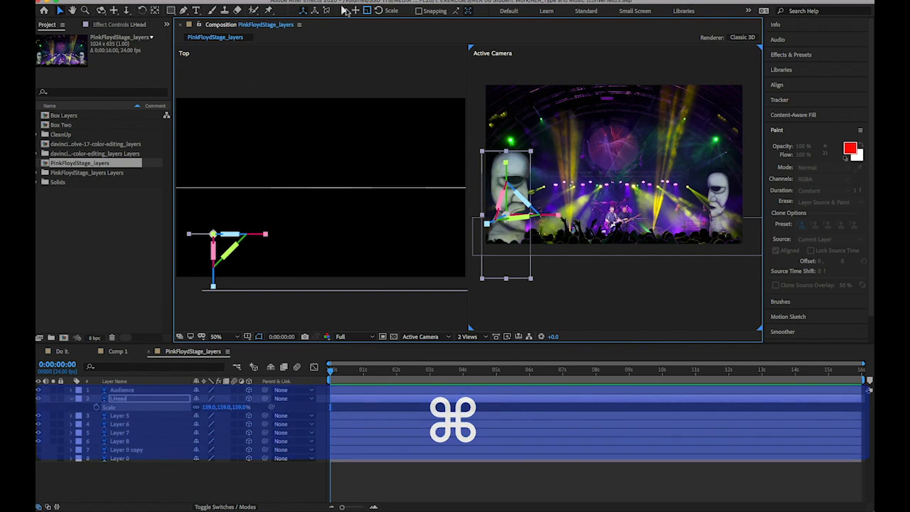
# Move the LHead layer down and slightly left in the Active Camera view using the Universal gizmo
pyautogui.click(345, 11)
pyautogui.moveTo(507, 165); pyautogui.dragTo(505, 176)
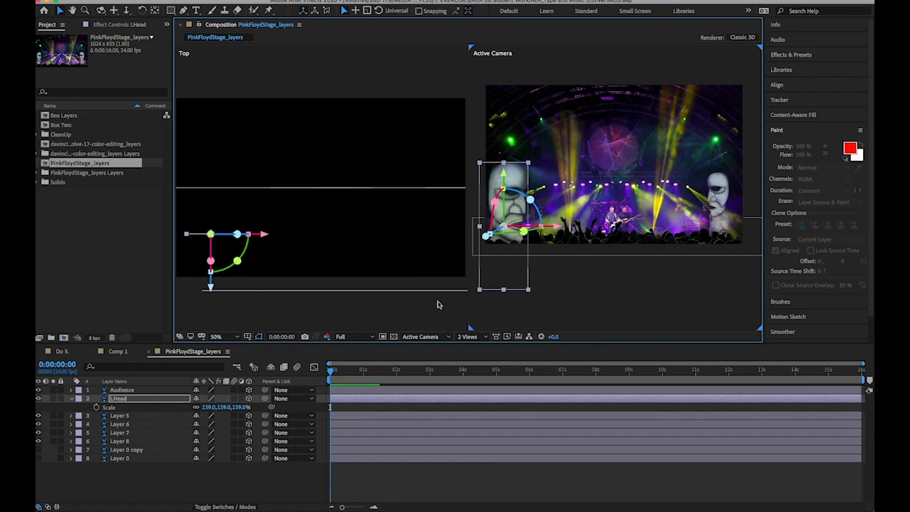
# Hide and show Layer 5 to identify which part of the stage image it holds
pyautogui.click(125, 424)
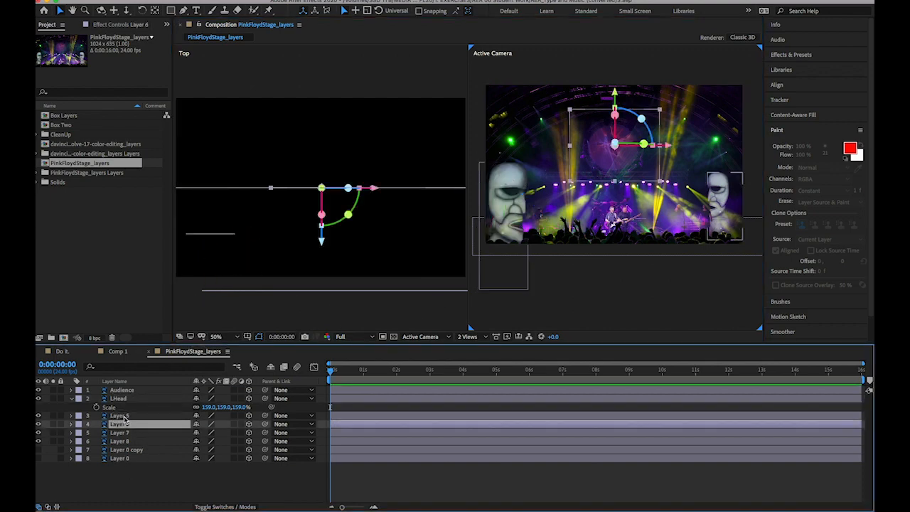
pyautogui.click(122, 417)
pyautogui.click(42, 418)
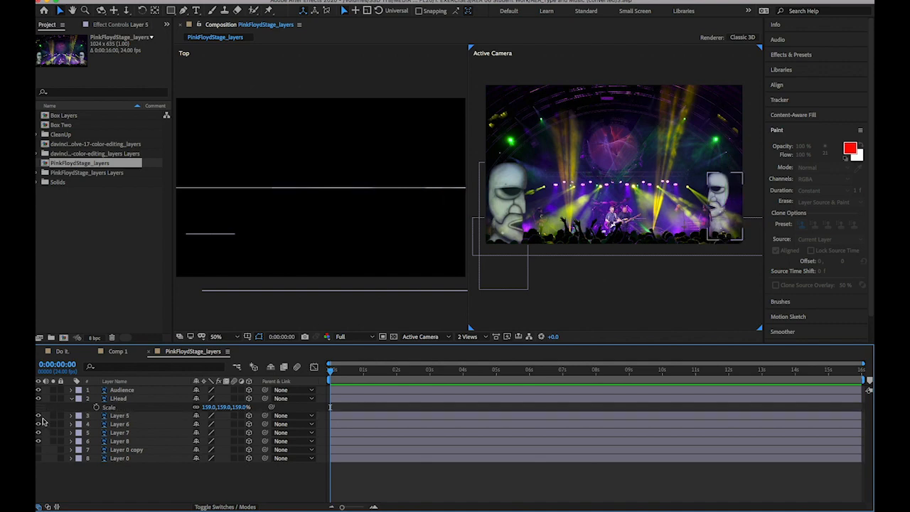
pyautogui.click(38, 417)
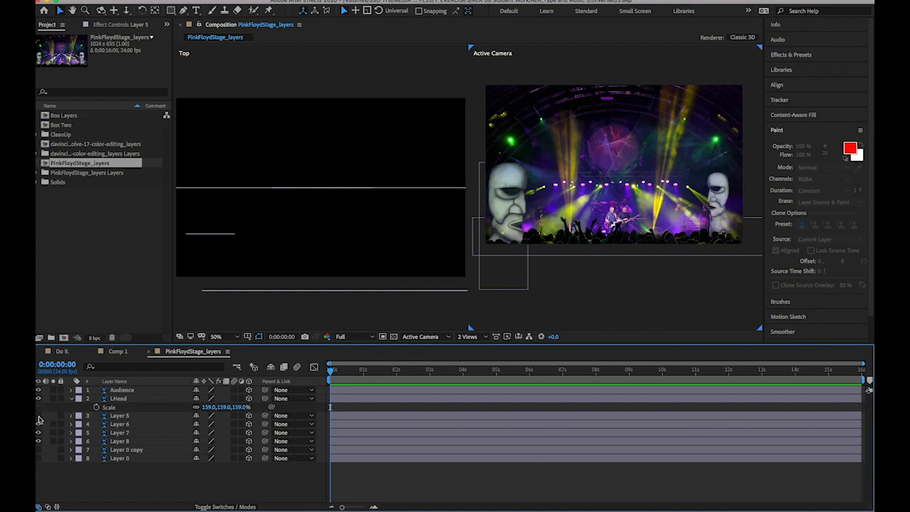
pyautogui.click(38, 417)
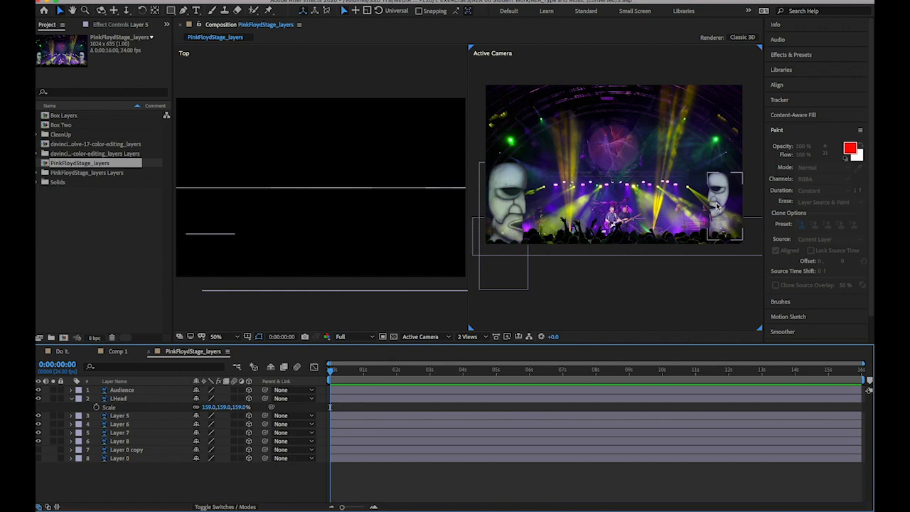
# Rename Layer 5 as RHead
pyautogui.click(122, 416)
pyautogui.press('Return')
pyautogui.write('RHead')
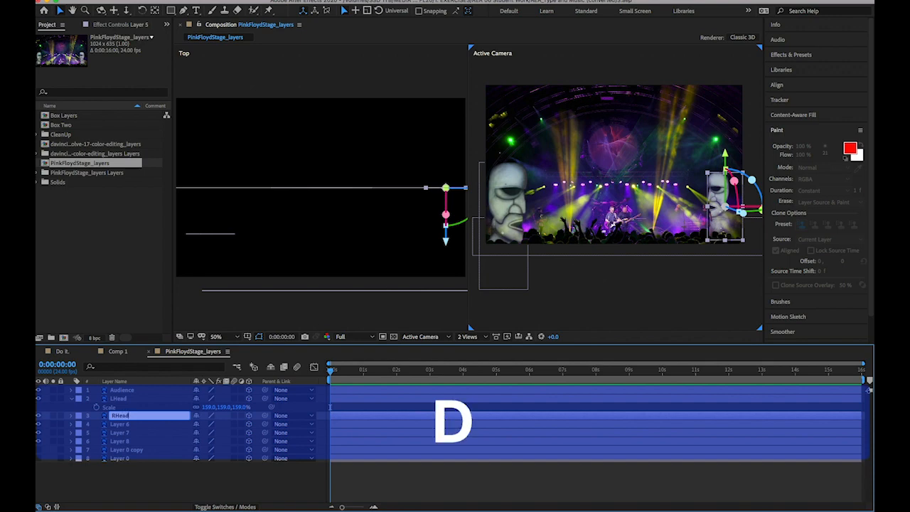
pyautogui.press('Return')
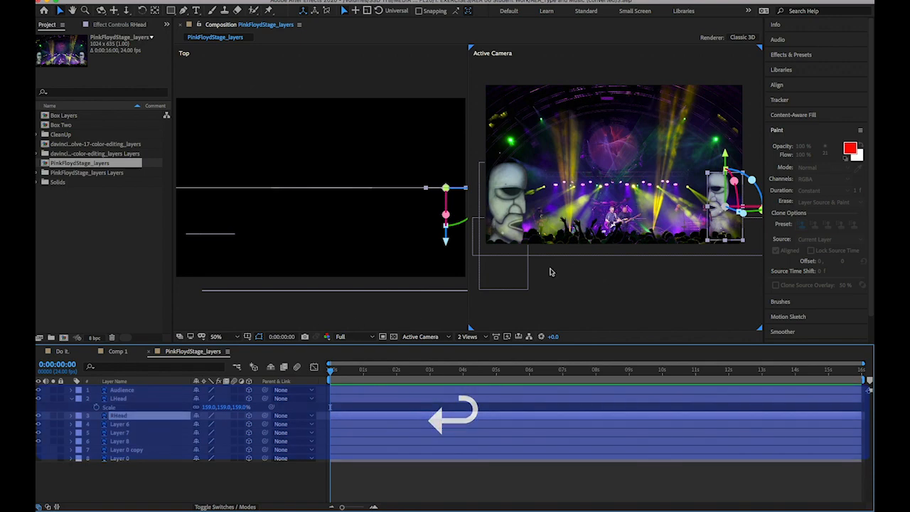
# Scale the RHead layer uniformly to 150% and raise it slightly in the Active Camera view
pyautogui.press('s')
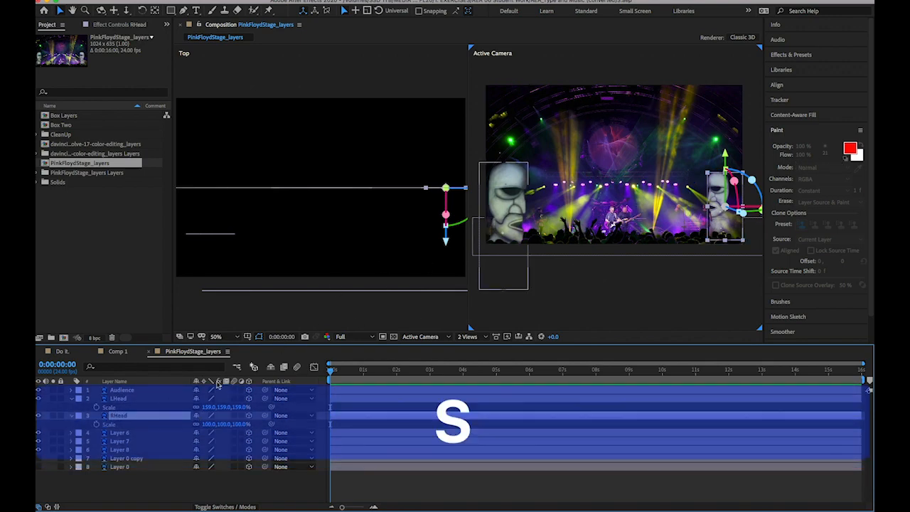
pyautogui.click(209, 424)
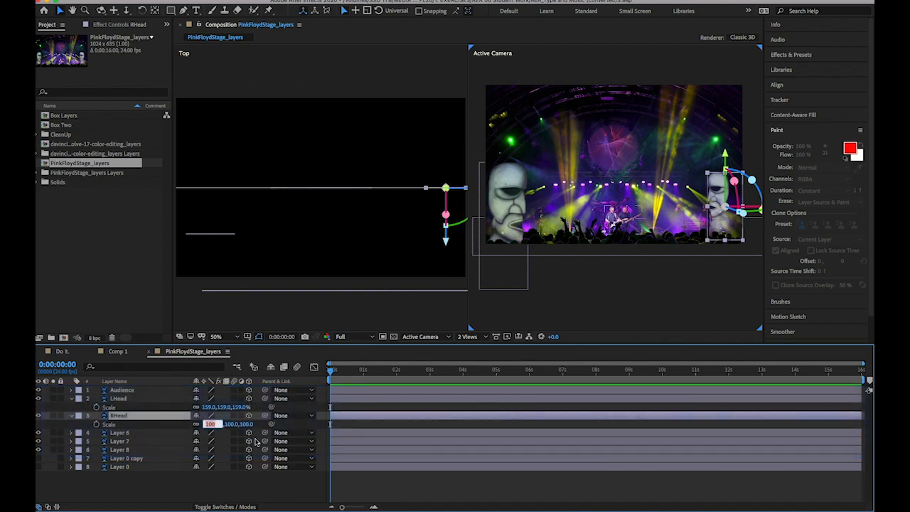
pyautogui.write('150')
pyautogui.press('Return')
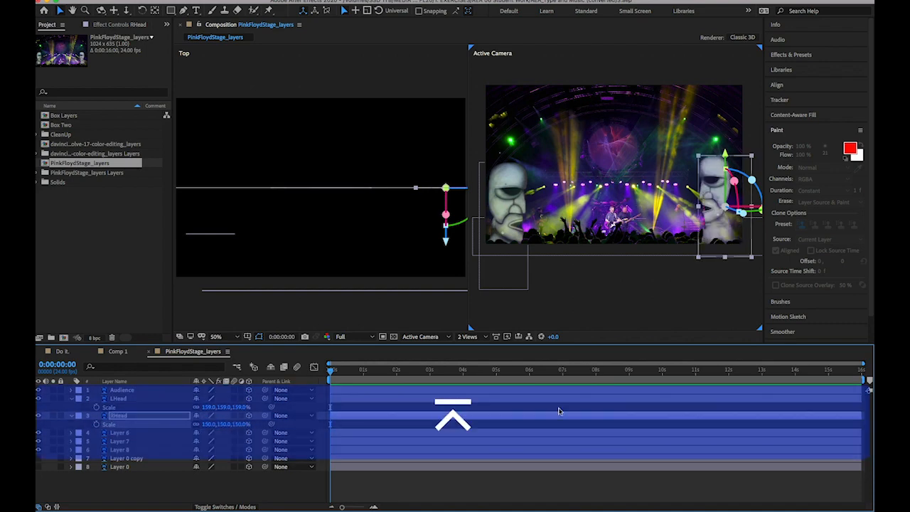
pyautogui.click(727, 222)
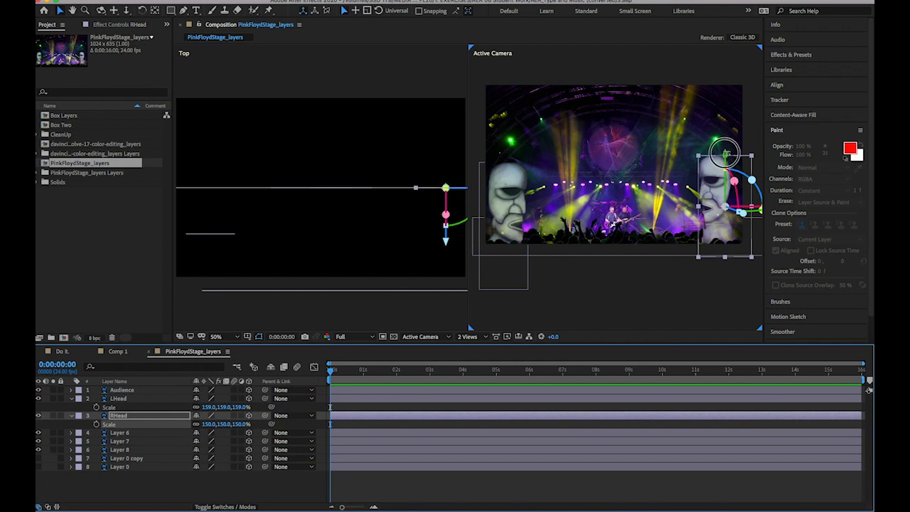
pyautogui.moveTo(726, 166)
pyautogui.mouseDown()
pyautogui.moveTo(722, 202)
pyautogui.moveTo(724, 151)
pyautogui.mouseUp()
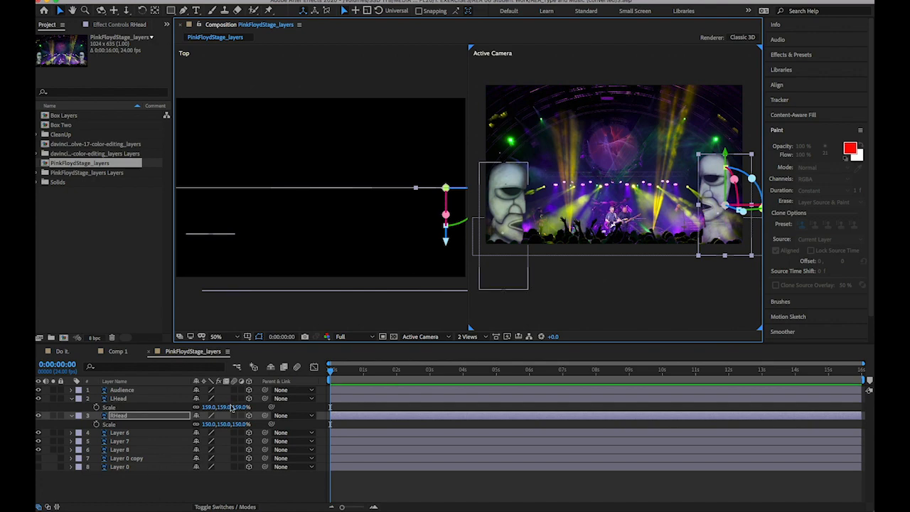
# Set the RHead layer's uniform scale to 175% and move the layer higher in the camera frame
pyautogui.click(206, 424)
pyautogui.write('150')
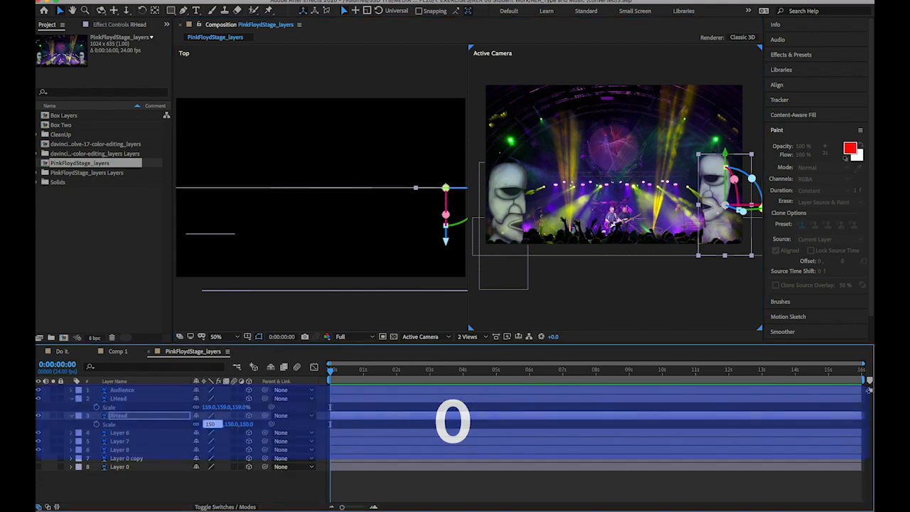
pyautogui.press('BackSpace')
pyautogui.write('75')
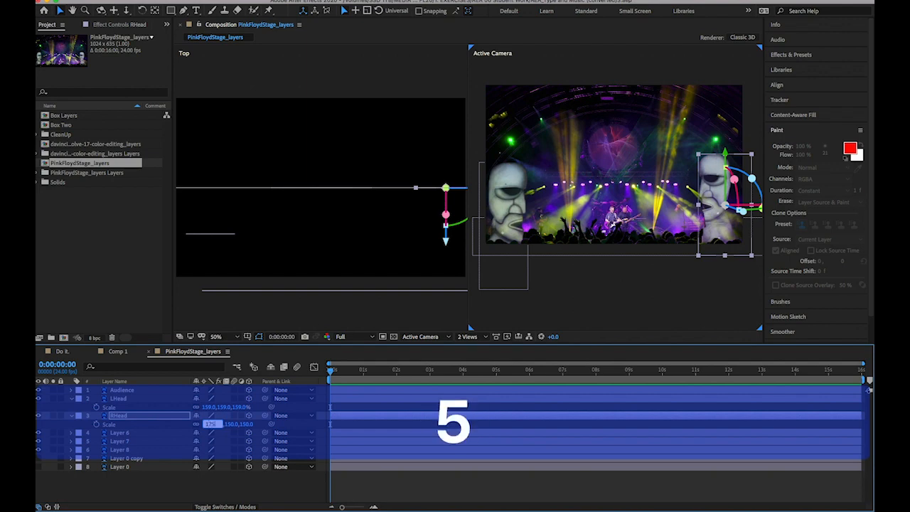
pyautogui.press('Return')
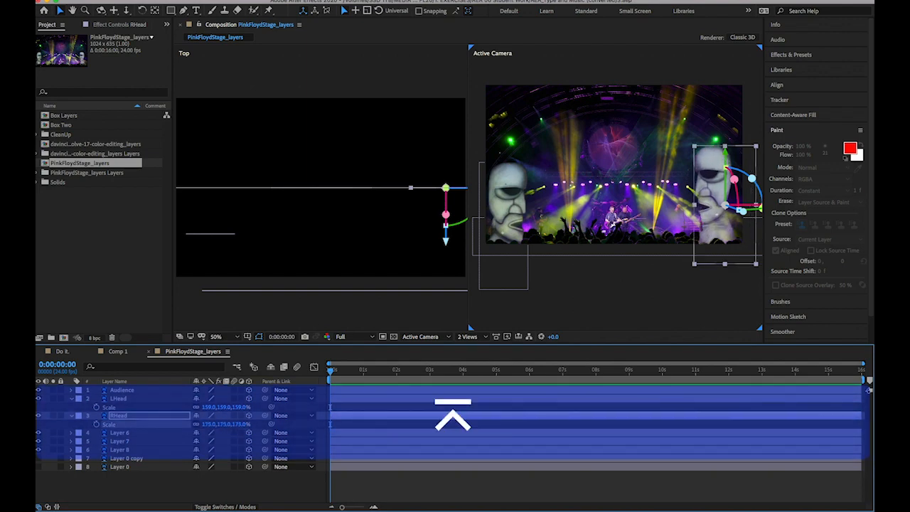
pyautogui.moveTo(725, 153); pyautogui.dragTo(726, 142)
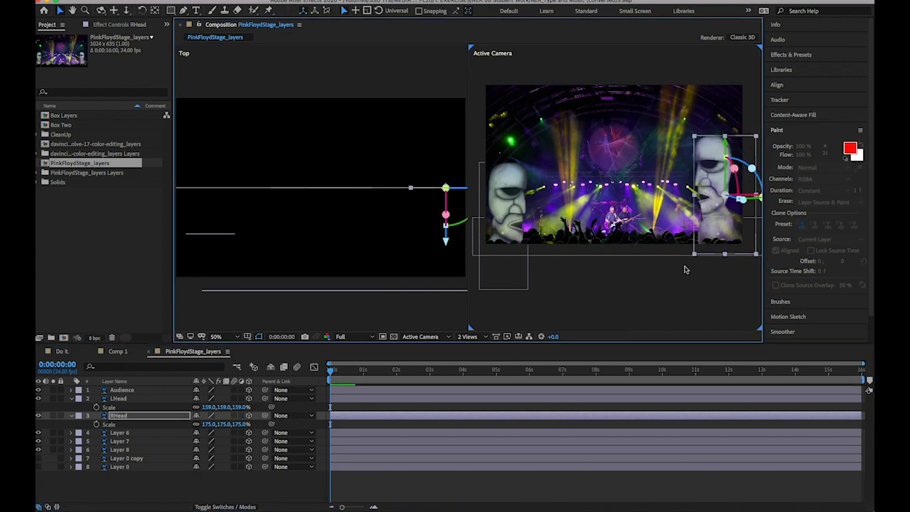
pyautogui.click(668, 287)
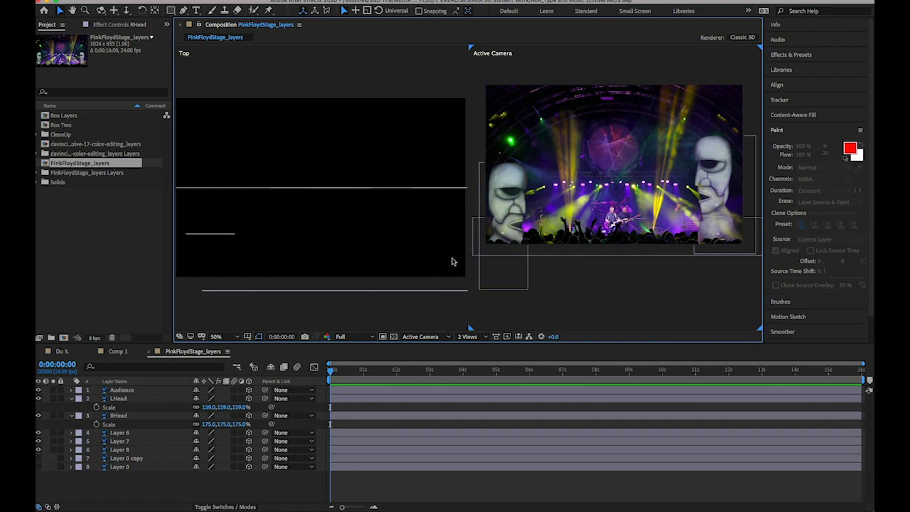
# Bring the RHead layer forward in depth toward the camera in the Top view
pyautogui.scroll(-2, 377, 237)
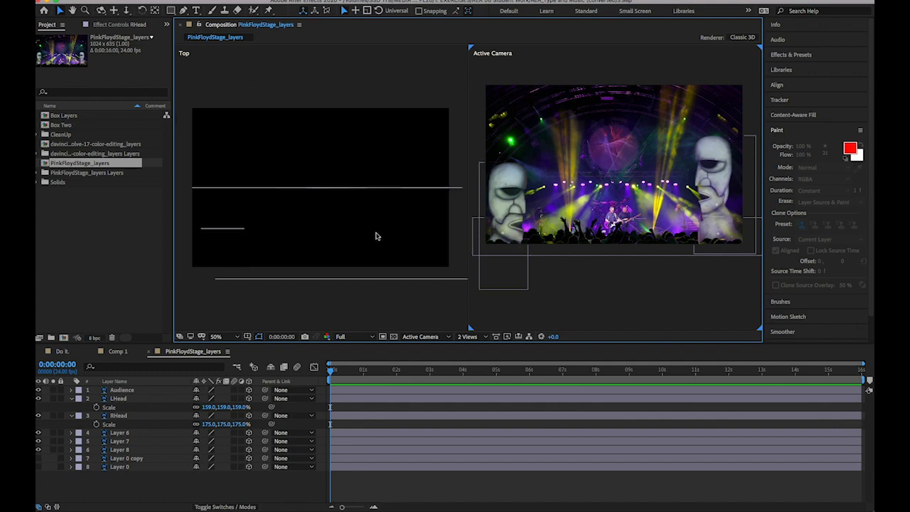
pyautogui.click(113, 417)
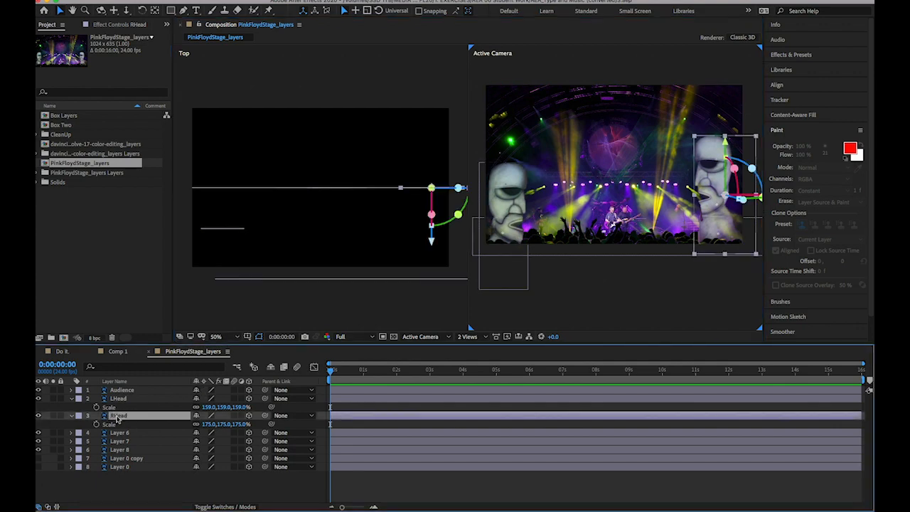
pyautogui.click(434, 243)
pyautogui.moveTo(434, 244); pyautogui.dragTo(432, 269)
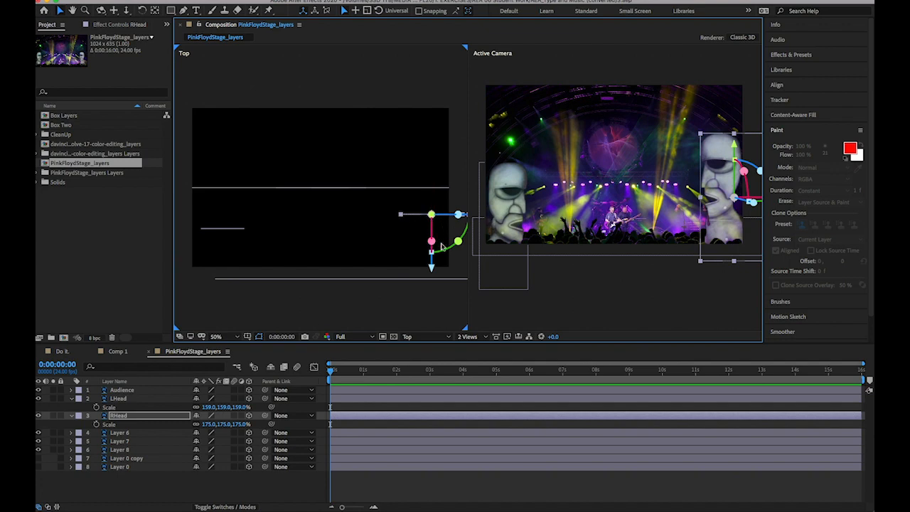
# Undo the rotation made to the RHead layer and shift it slightly left along its X axis in the Top view
pyautogui.moveTo(438, 214); pyautogui.dragTo(429, 215)
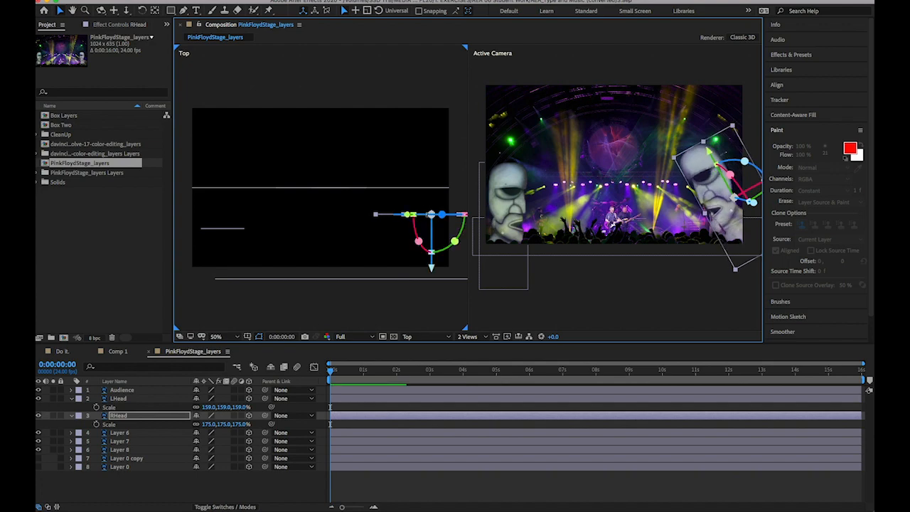
pyautogui.press('super+z')
pyautogui.press(',')
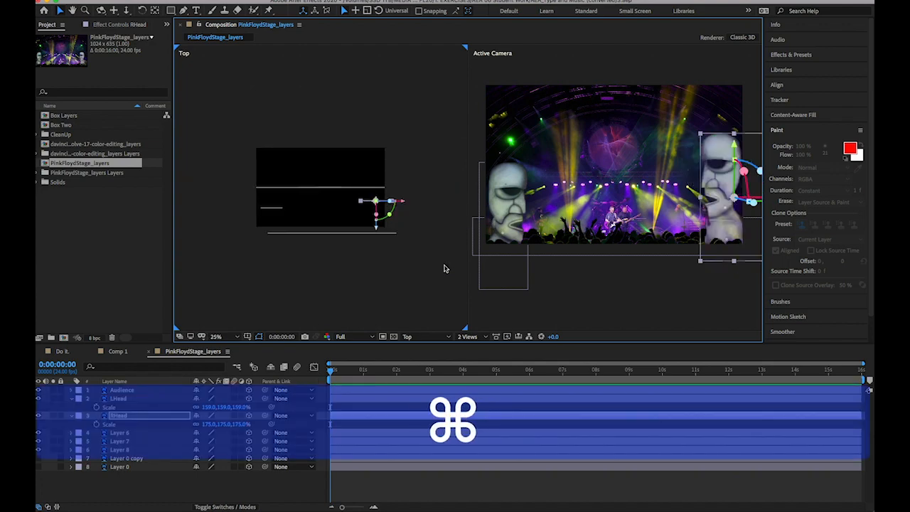
pyautogui.moveTo(403, 205)
pyautogui.mouseDown()
pyautogui.moveTo(382, 199)
pyautogui.moveTo(402, 201)
pyautogui.mouseUp()
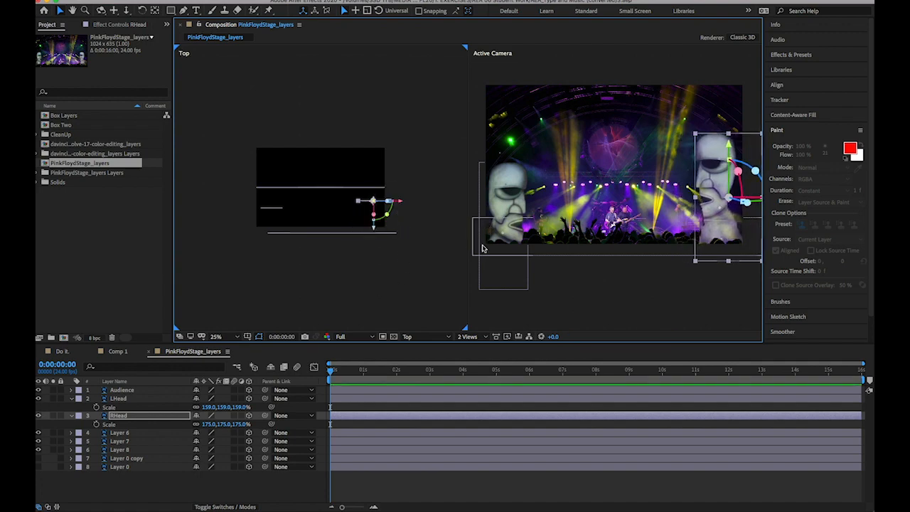
pyautogui.click(316, 267)
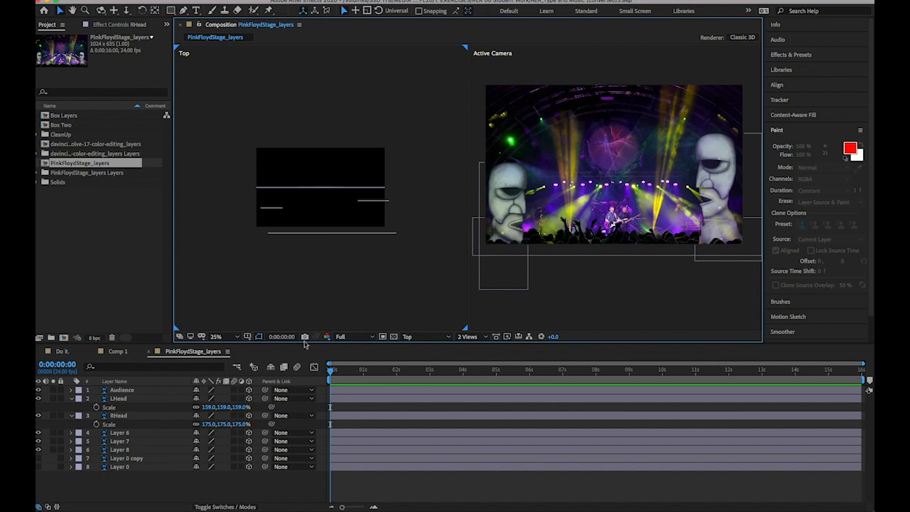
# Hide and show Layer 6 and select Layer 7 to identify which stage elements they hold
pyautogui.click(118, 432)
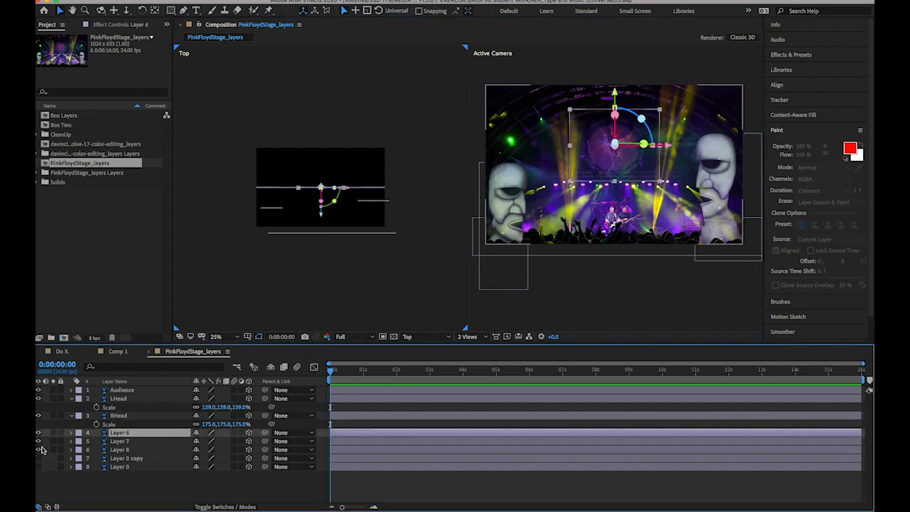
pyautogui.click(38, 432)
pyautogui.click(39, 432)
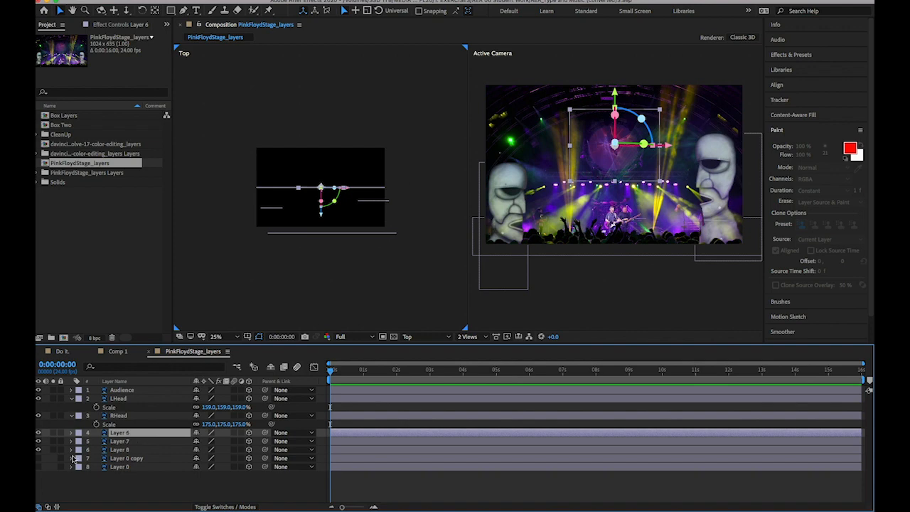
pyautogui.click(133, 442)
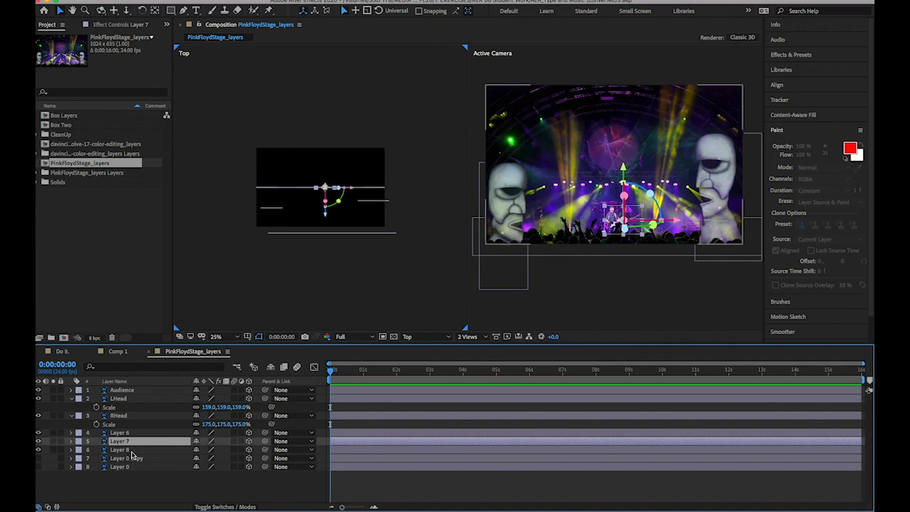
# Push Layer 8 far back in depth behind the other layers and scale it uniformly to 154%
pyautogui.click(131, 451)
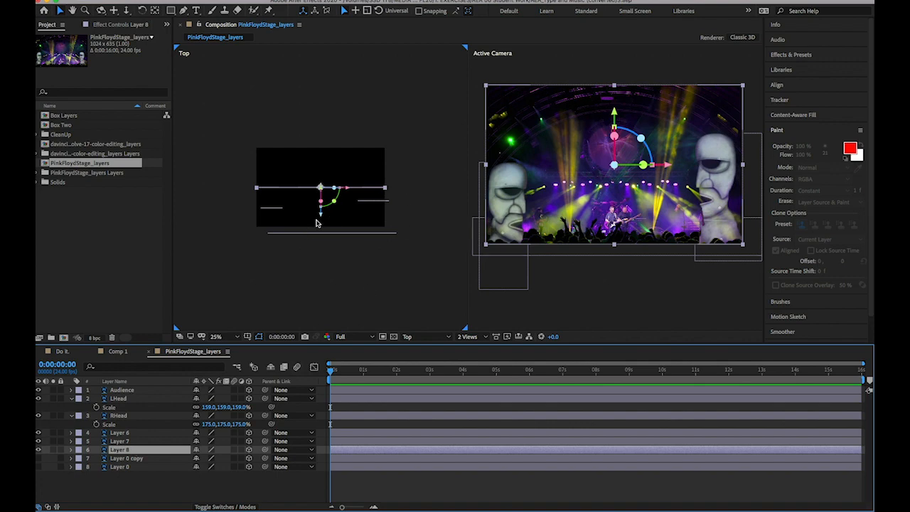
pyautogui.moveTo(324, 223); pyautogui.dragTo(333, 162)
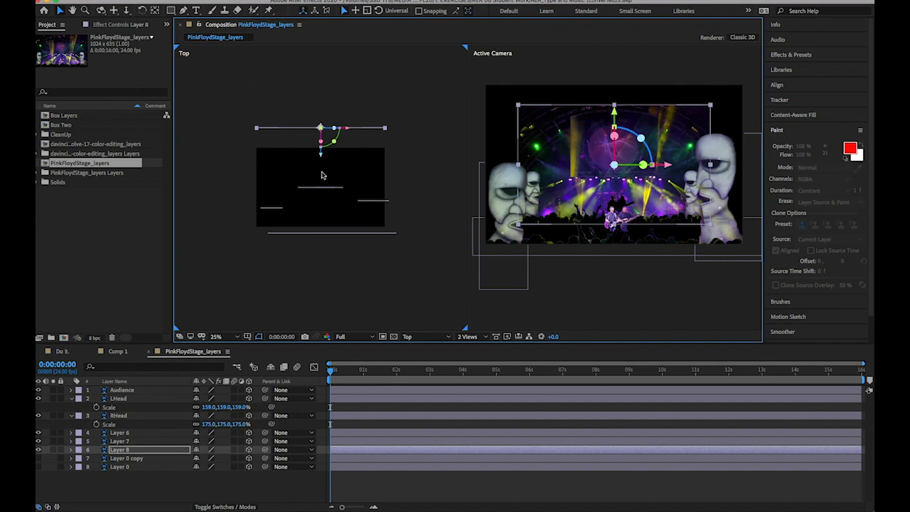
pyautogui.press('s')
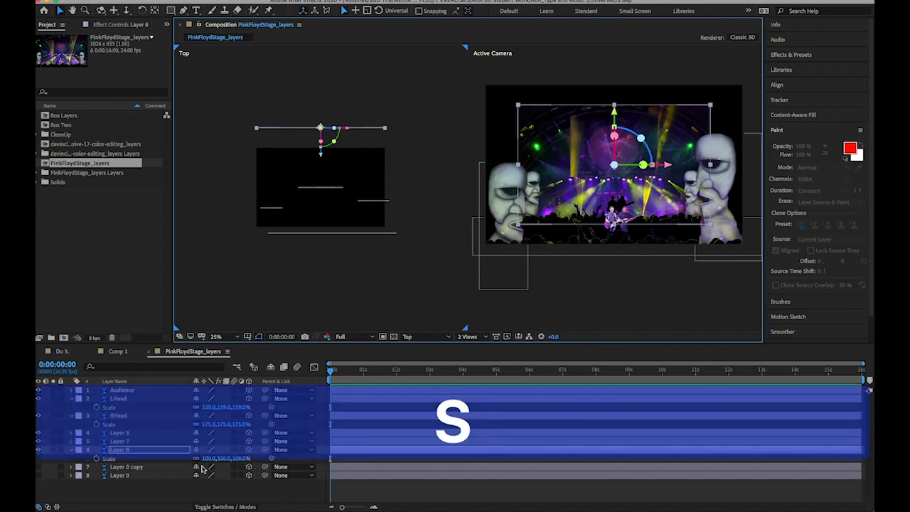
pyautogui.moveTo(208, 460); pyautogui.dragTo(236, 458)
# Move Layer 6 back in depth in the Top view, keeping it in front of Layer 8
pyautogui.click(131, 433)
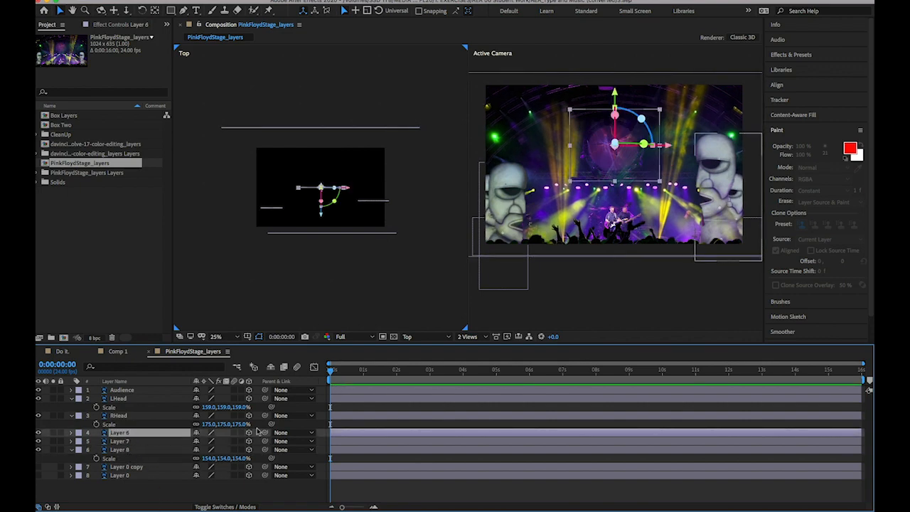
pyautogui.moveTo(324, 221); pyautogui.dragTo(323, 200)
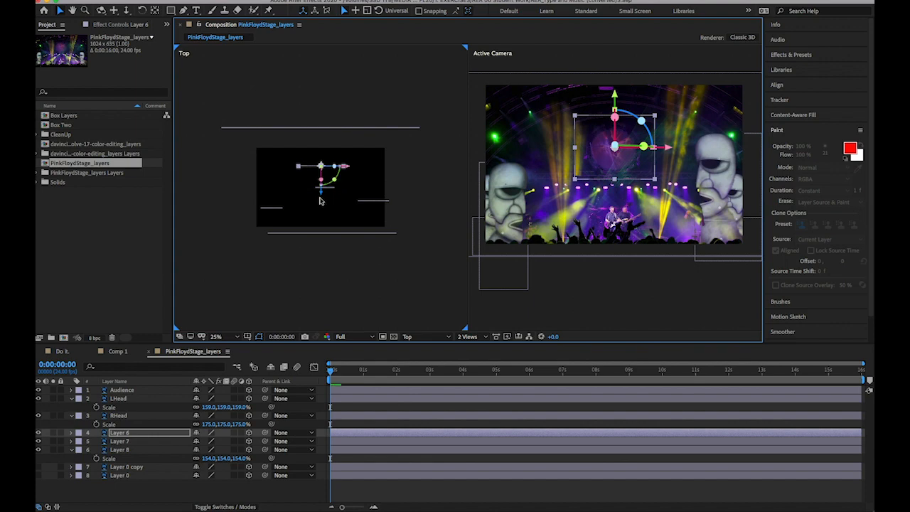
# Scale Layer 6 uniformly to 125% and Layer 7 uniformly to 164%
pyautogui.press('s')
pyautogui.moveTo(212, 442); pyautogui.dragTo(221, 442)
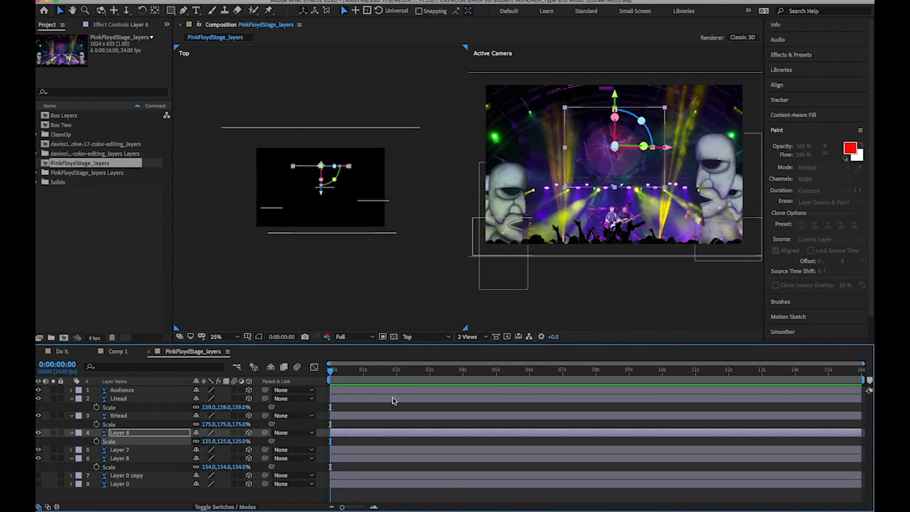
pyautogui.click(124, 450)
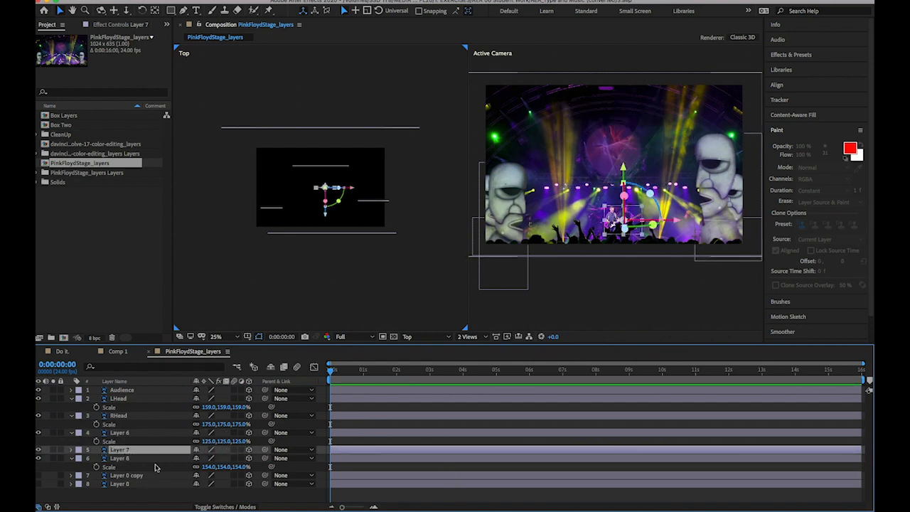
pyautogui.press('s')
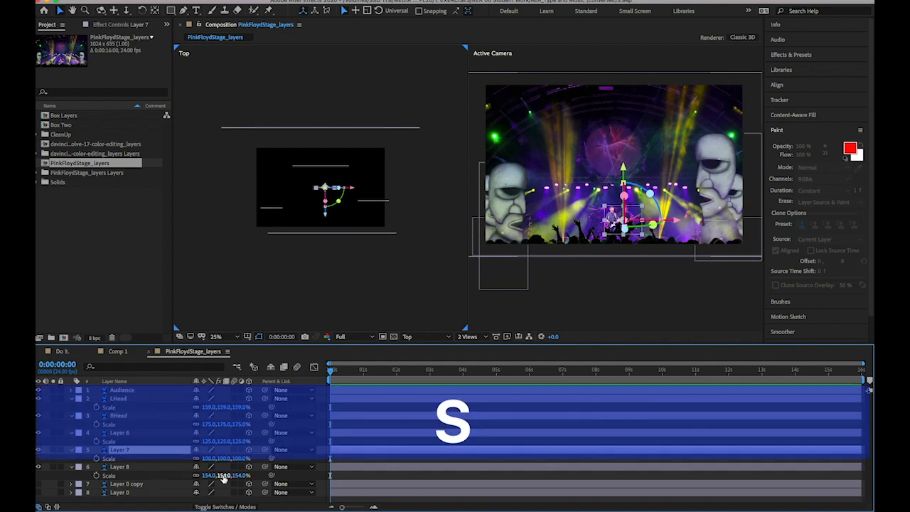
pyautogui.click(207, 463)
pyautogui.moveTo(206, 462); pyautogui.dragTo(240, 465)
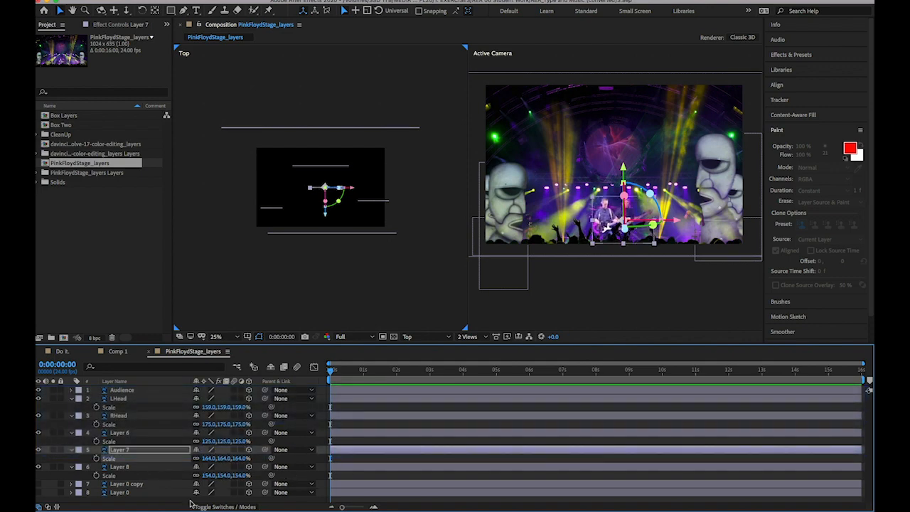
pyautogui.click(585, 313)
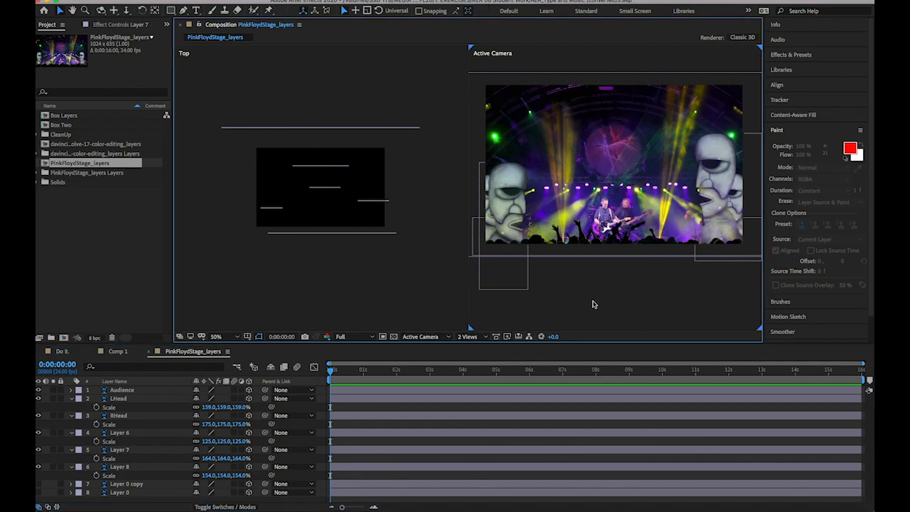
# Shift the RHead layer slightly left toward the stage centre in the Active Camera view
pyautogui.press(',')
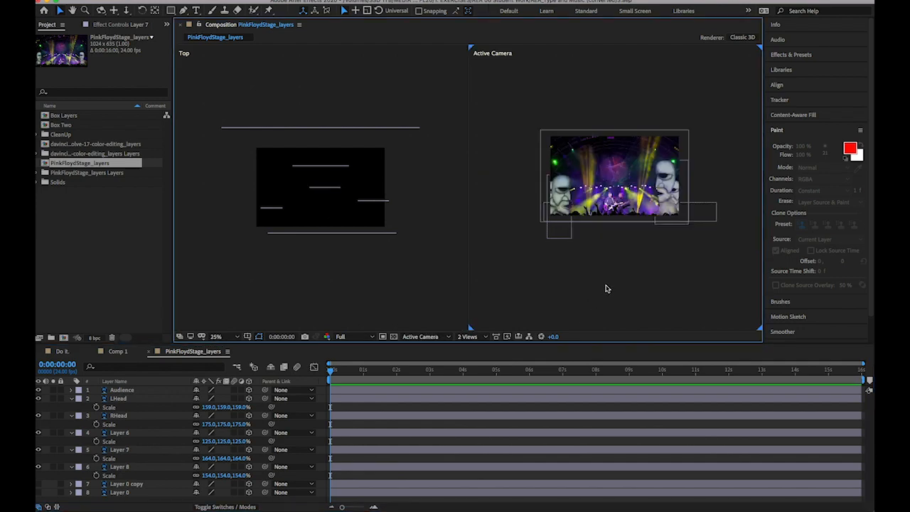
pyautogui.press('.')
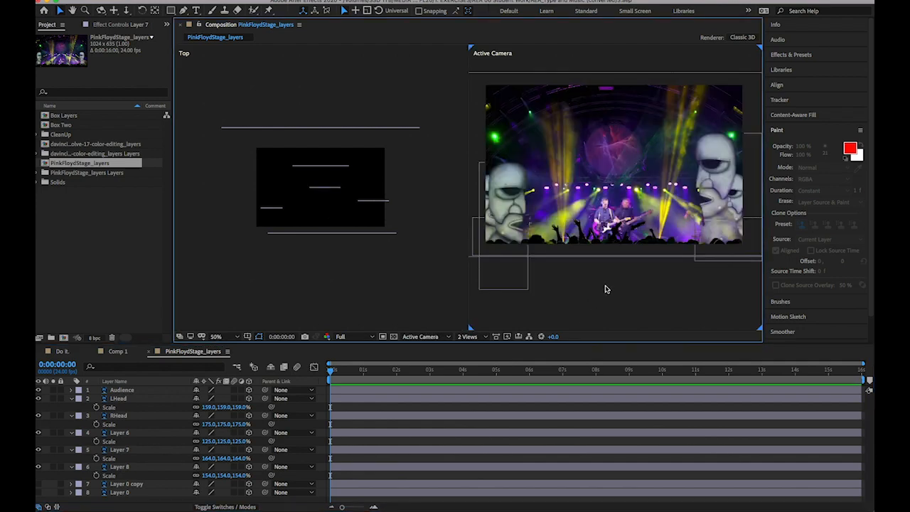
pyautogui.press(',')
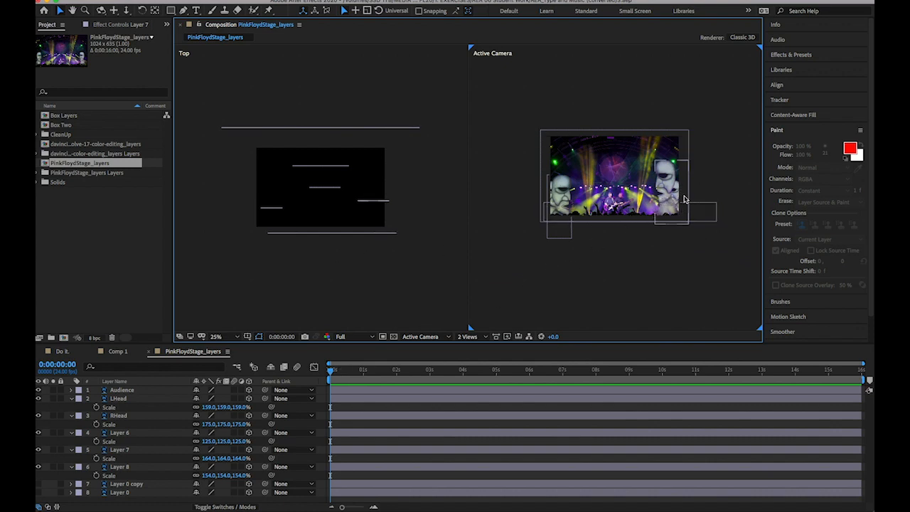
pyautogui.click(661, 189)
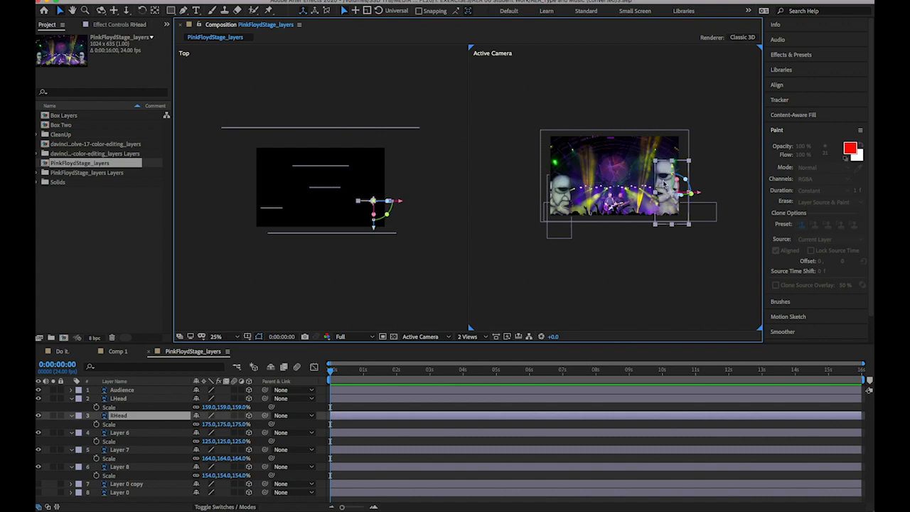
pyautogui.moveTo(659, 185); pyautogui.dragTo(657, 183)
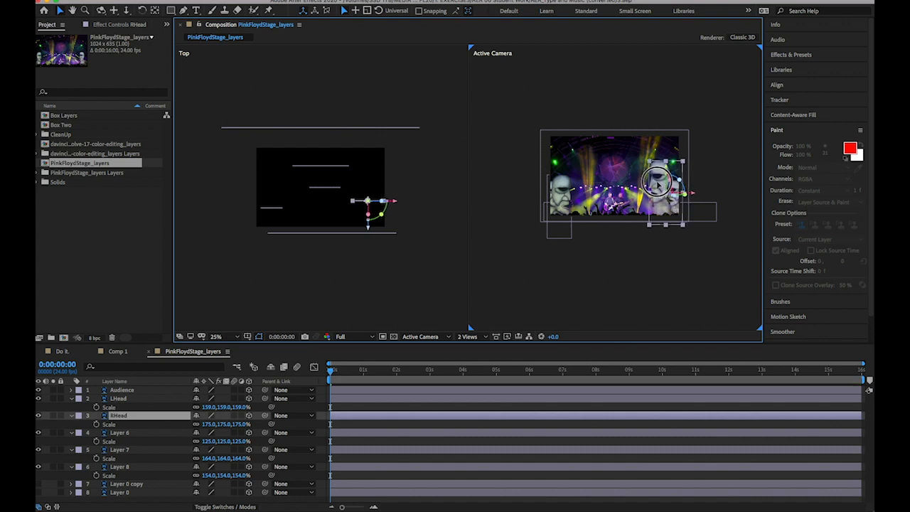
# Move the LHead layer down and slightly right in the Active Camera view so it sits lower behind the audience
pyautogui.click(561, 195)
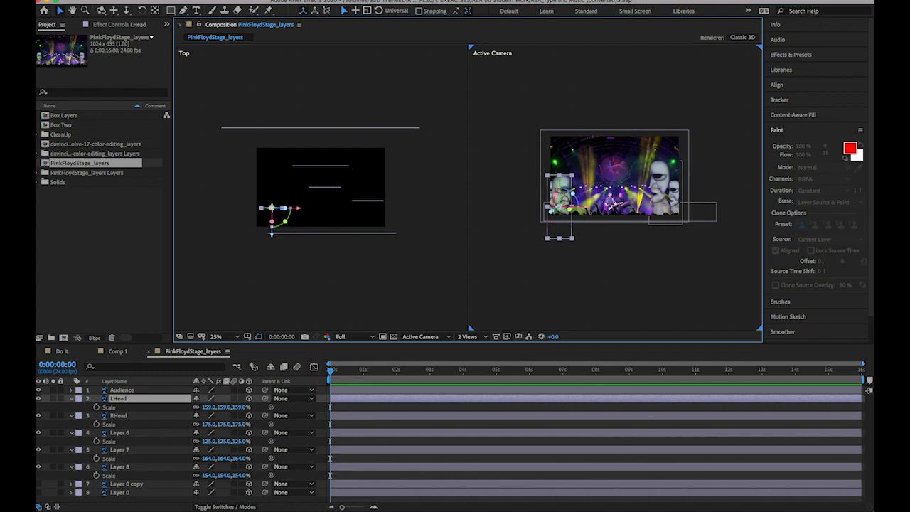
pyautogui.moveTo(560, 187); pyautogui.dragTo(593, 226)
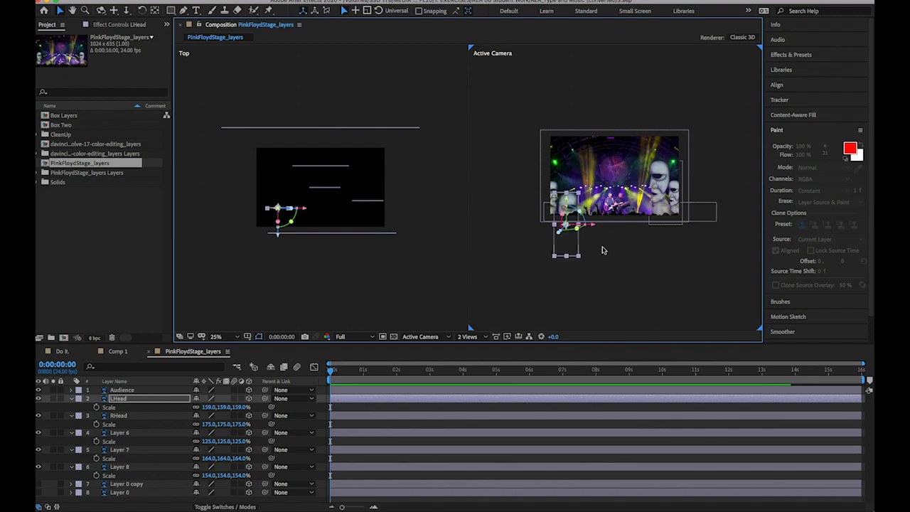
pyautogui.click(609, 263)
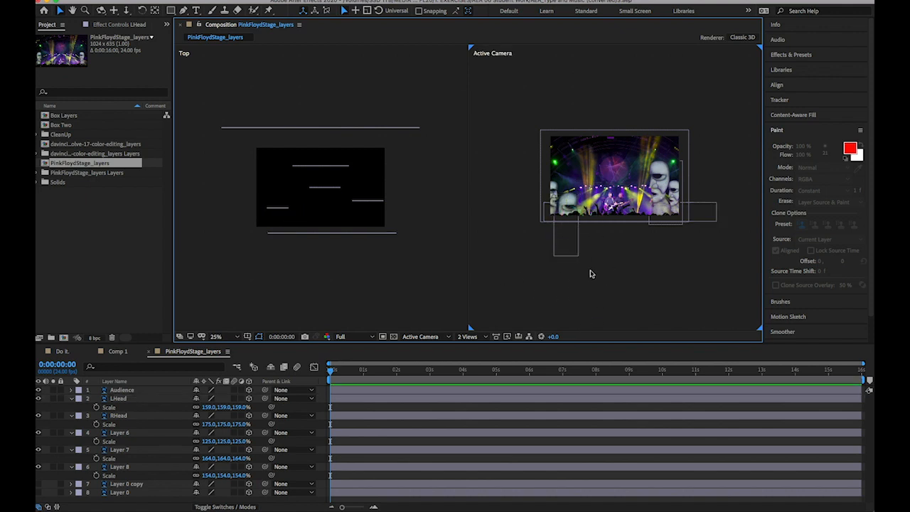
pyautogui.press('.')
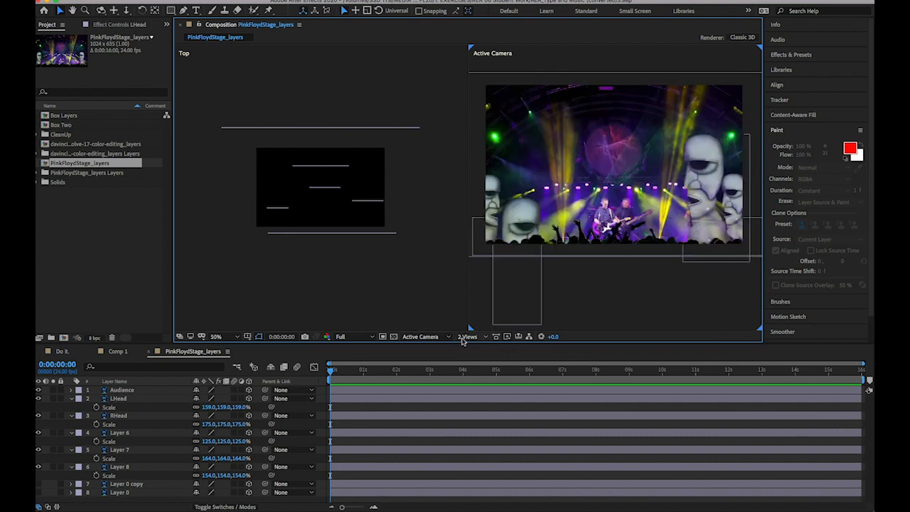
# Switch the composition to a single Active Camera view and set the current time to 0:00:02:01
pyautogui.click(474, 338)
pyautogui.click(487, 348)
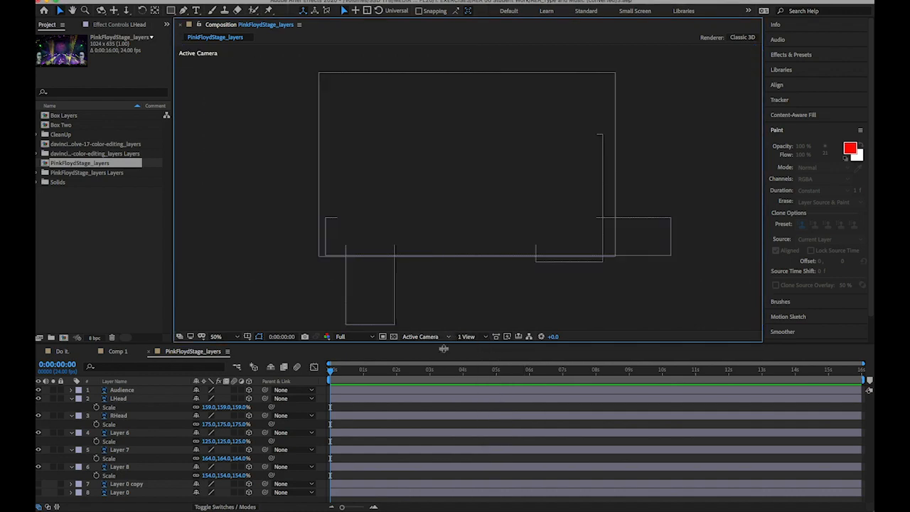
pyautogui.click(397, 371)
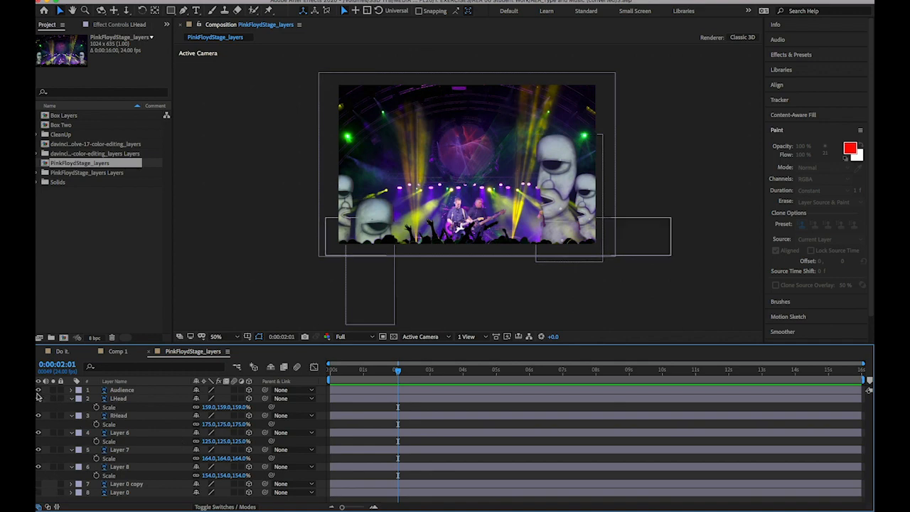
# Rename Layer 8, which holds the stage background, as Bkgrnd
pyautogui.click(121, 468)
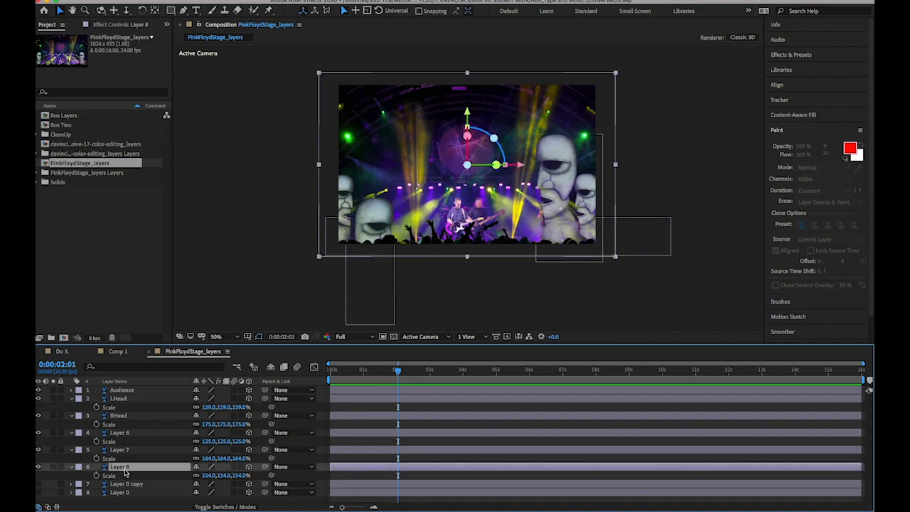
pyautogui.press('Return')
pyautogui.write('B')
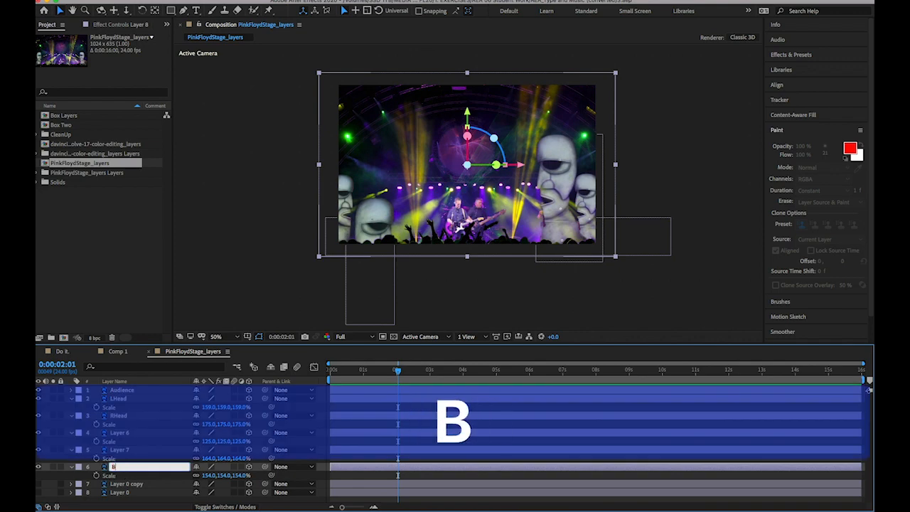
pyautogui.write('kgn')
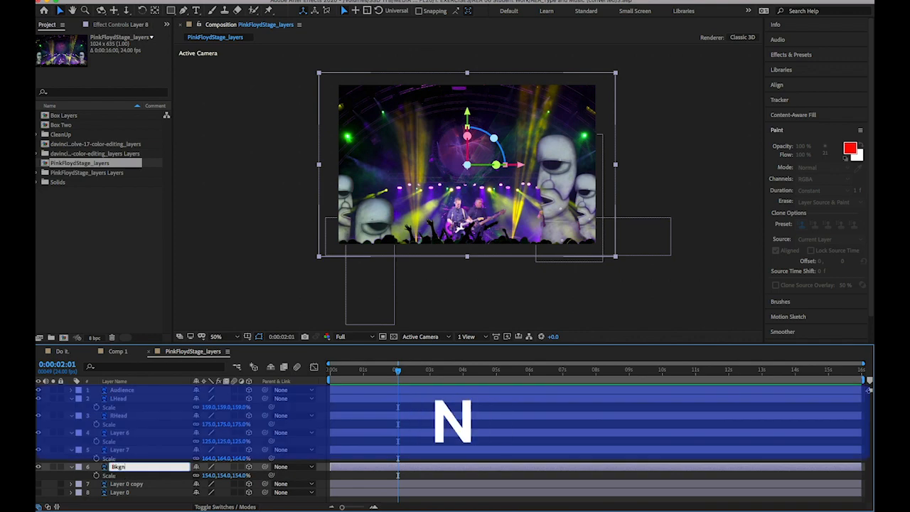
pyautogui.press('BackSpace')
pyautogui.write('rnd')
pyautogui.press('Return')
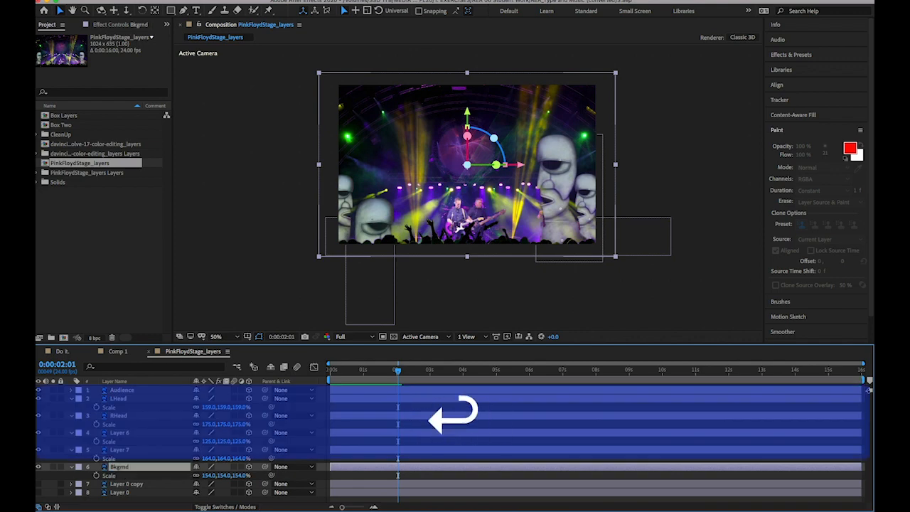
# Rename Layer 7, which holds the guitar players, as Musicians
pyautogui.click(131, 449)
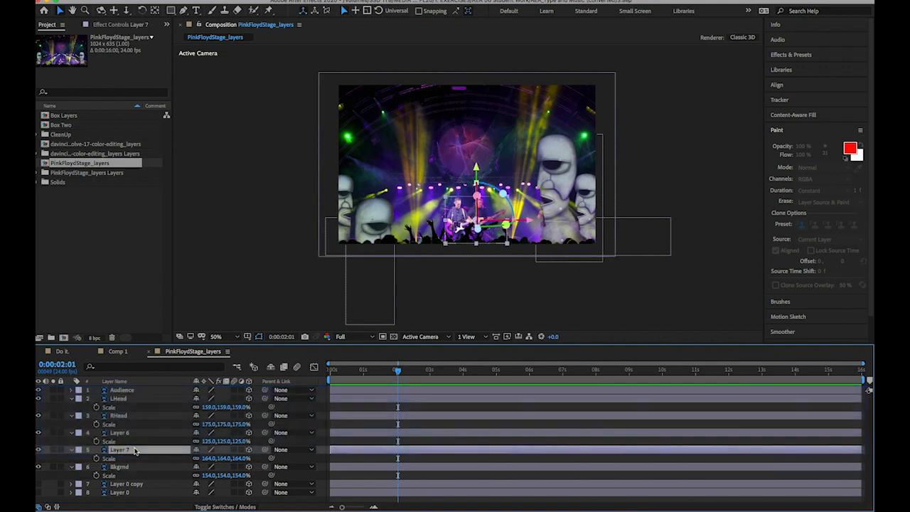
pyautogui.press('Return')
pyautogui.write('Musicians')
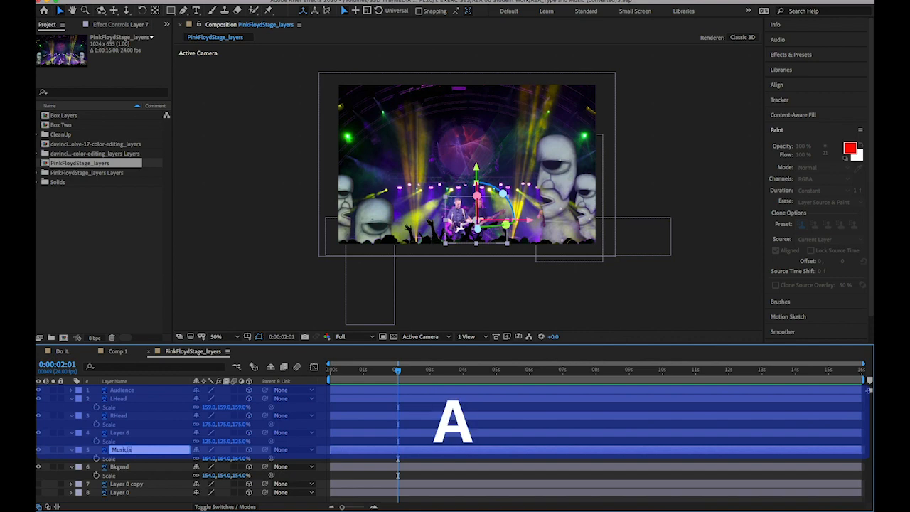
pyautogui.press('Return')
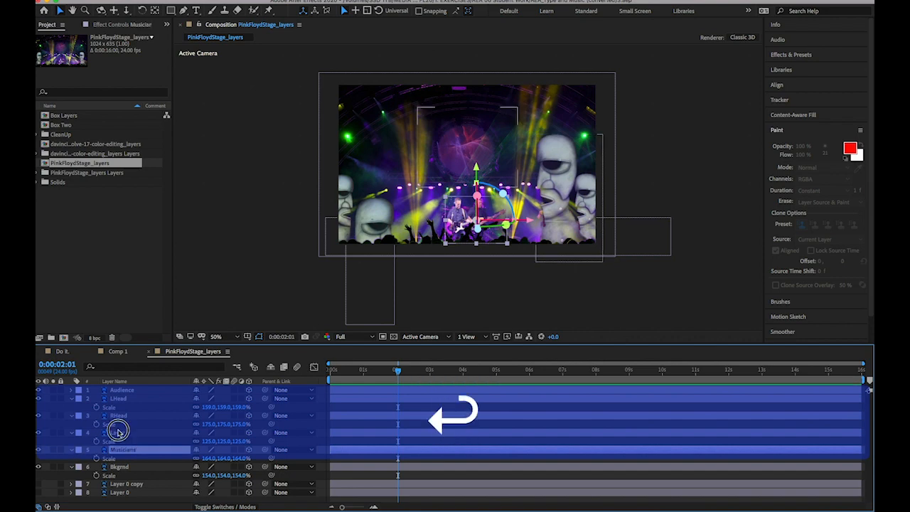
# Rename Layer 6, which holds the circular screen above the stage, as Top Circle
pyautogui.click(120, 432)
pyautogui.press('Return')
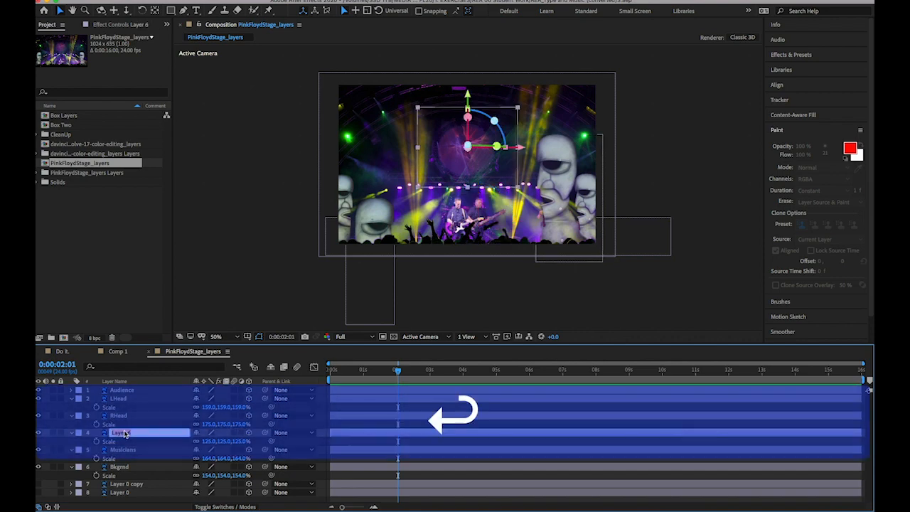
pyautogui.write('Top Circle')
pyautogui.press('Return')
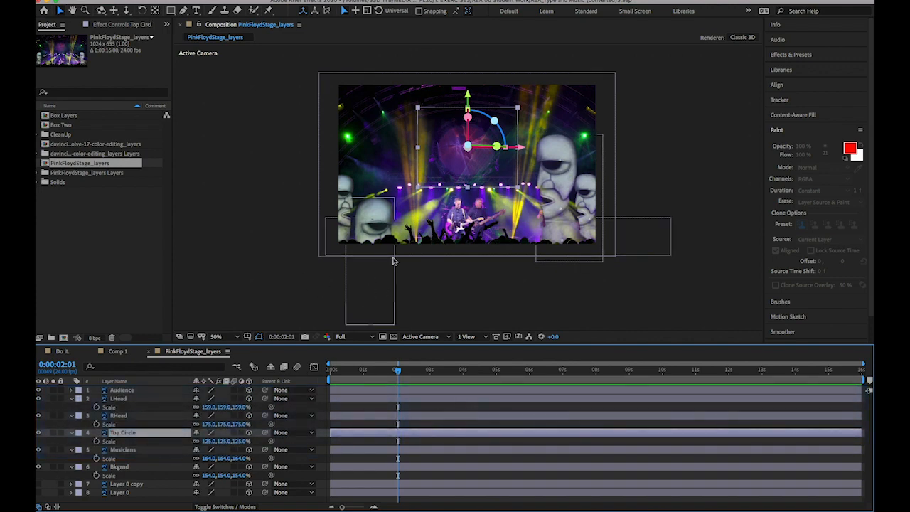
pyautogui.click(455, 273)
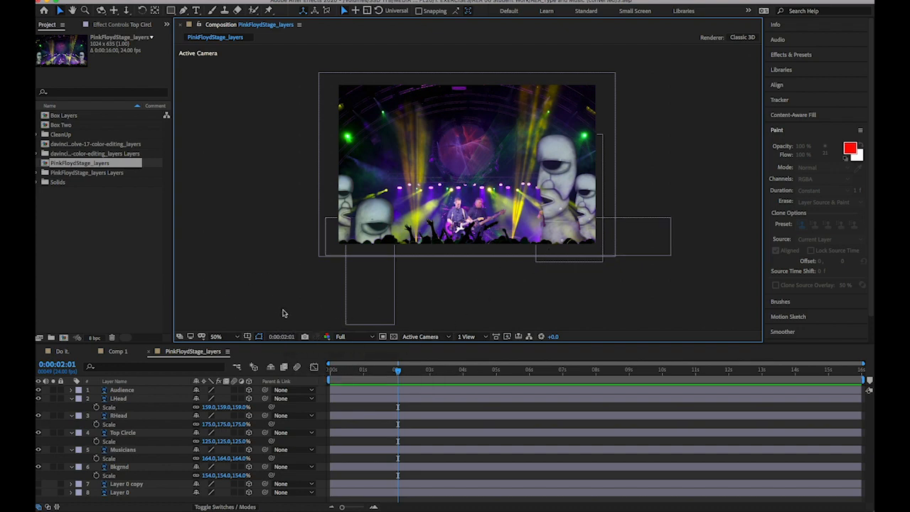
# Collapse the open Scale properties of all layers in the PinkFloydStage_layers timeline
pyautogui.click(152, 400)
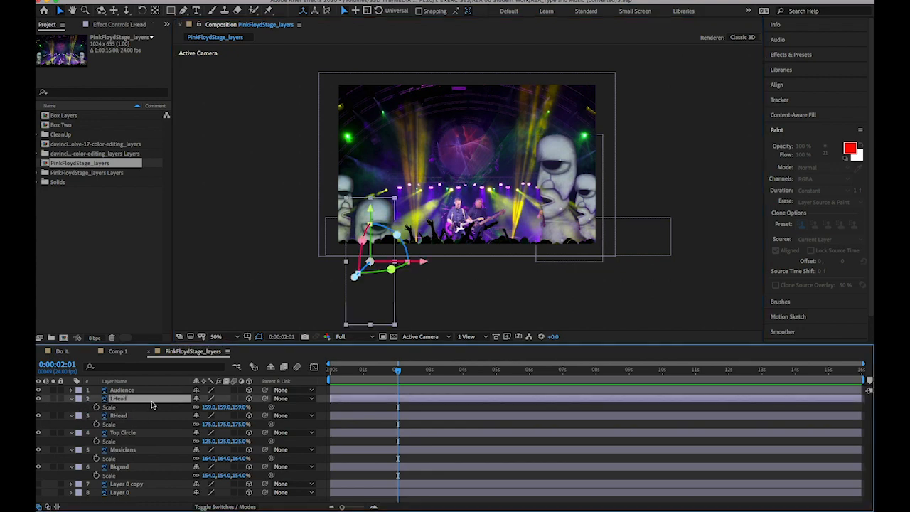
pyautogui.press('super+a')
pyautogui.click(71, 398)
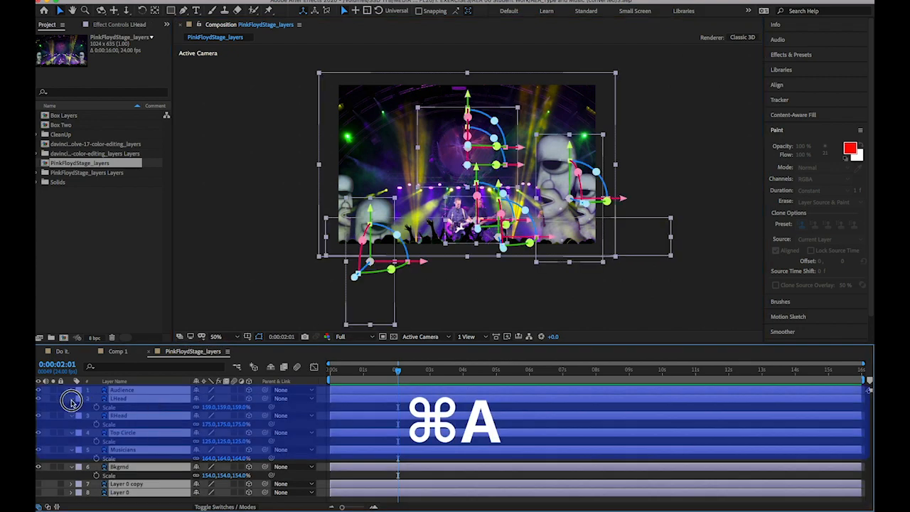
pyautogui.click(171, 463)
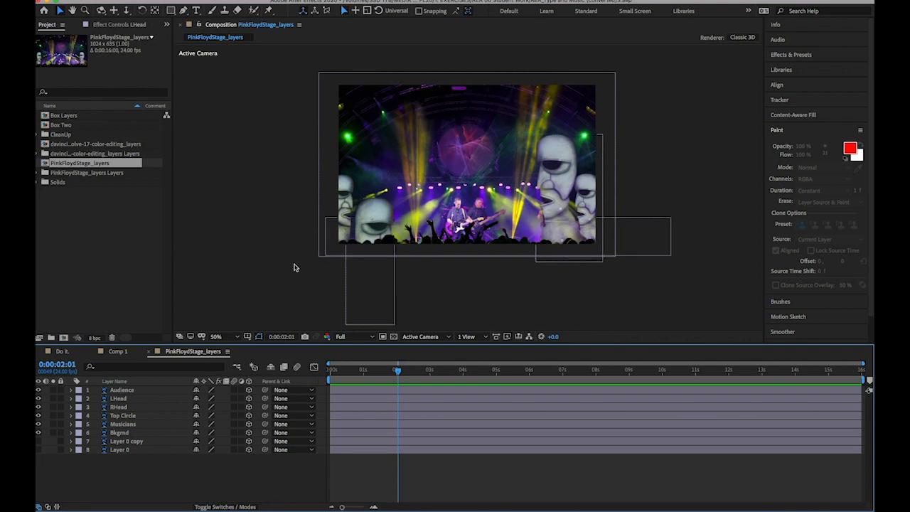
# Create a camera from the current 3D view and show the whole camera setup in the Top view
pyautogui.click(310, 0)
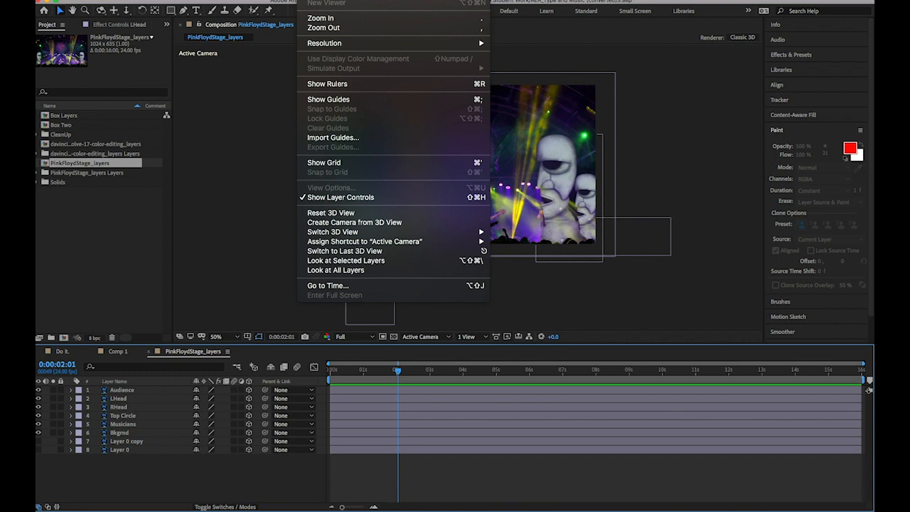
pyautogui.click(397, 226)
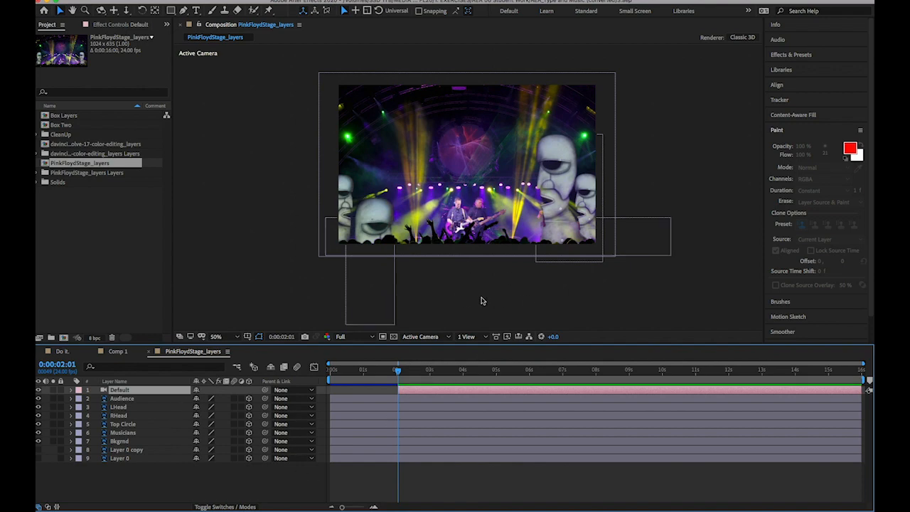
pyautogui.click(433, 337)
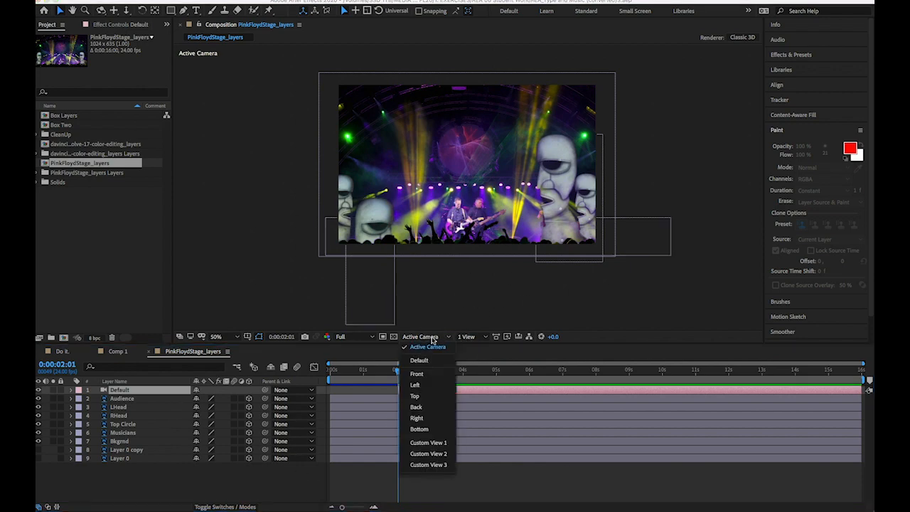
pyautogui.click(417, 399)
pyautogui.press(',')
pyautogui.press(',')
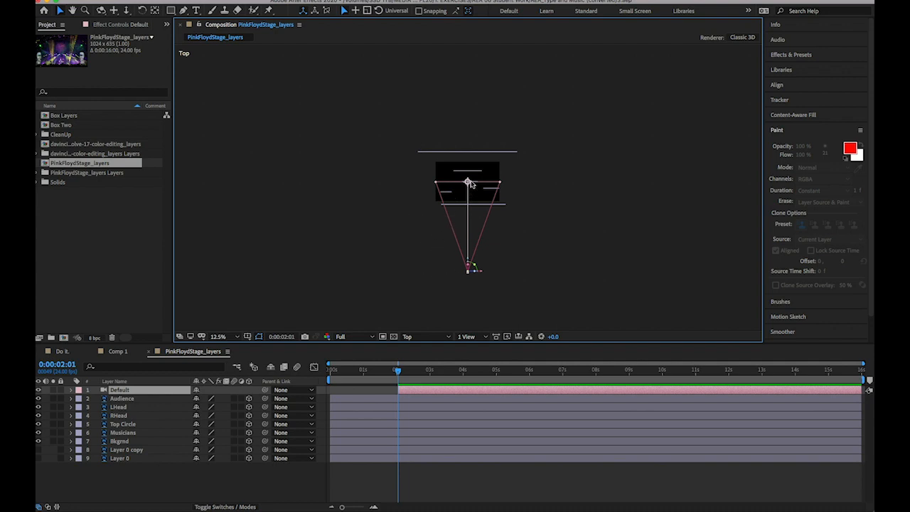
# Try moving the camera's point of interest slightly toward the camera in the Top view, and undo the move
pyautogui.moveTo(468, 183)
pyautogui.mouseDown()
pyautogui.moveTo(467, 202)
pyautogui.moveTo(470, 196)
pyautogui.mouseUp()
pyautogui.press('super+a')
pyautogui.press('super+z')
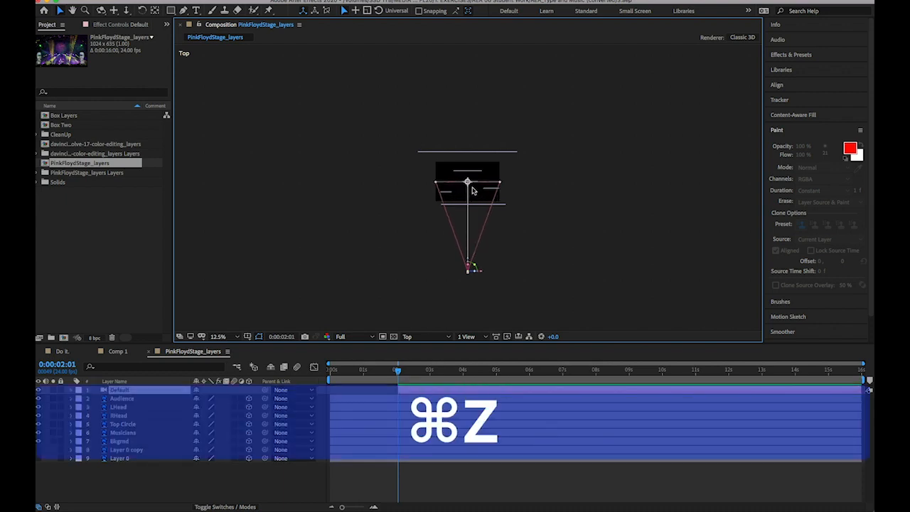
pyautogui.click(468, 185)
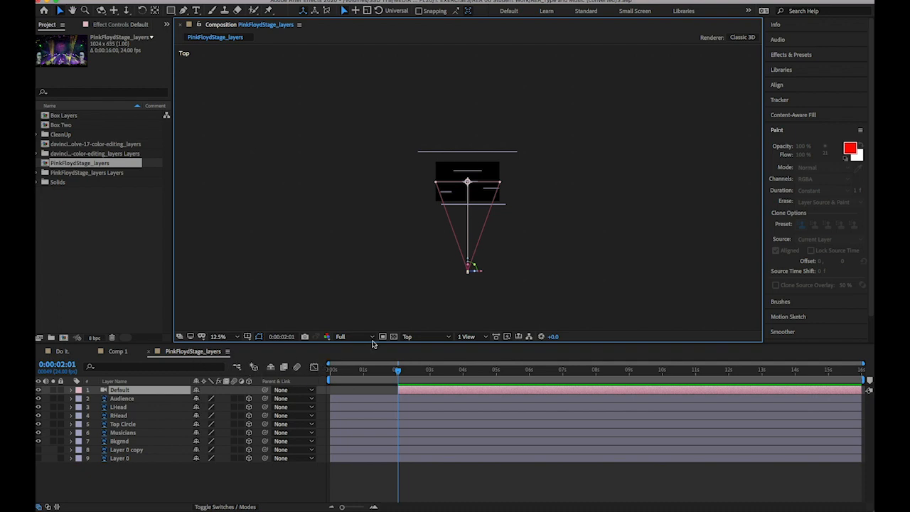
# Show the stage composition through the Active Camera at 50% magnification
pyautogui.click(425, 336)
pyautogui.click(420, 351)
pyautogui.press('.')
pyautogui.press('.')
pyautogui.press('.')
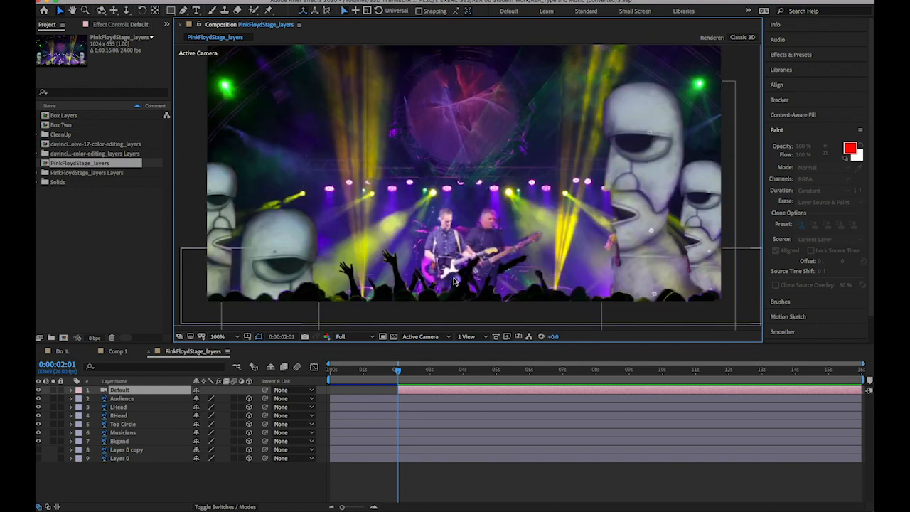
pyautogui.press(',')
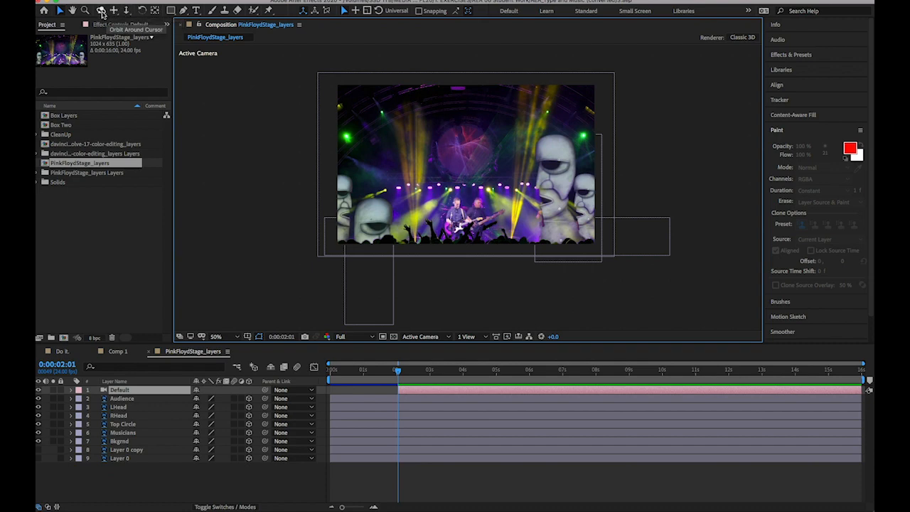
# Extend the Default camera layer back to the composition's start and orbit the camera slightly at 0:00:00:00
pyautogui.press('c')
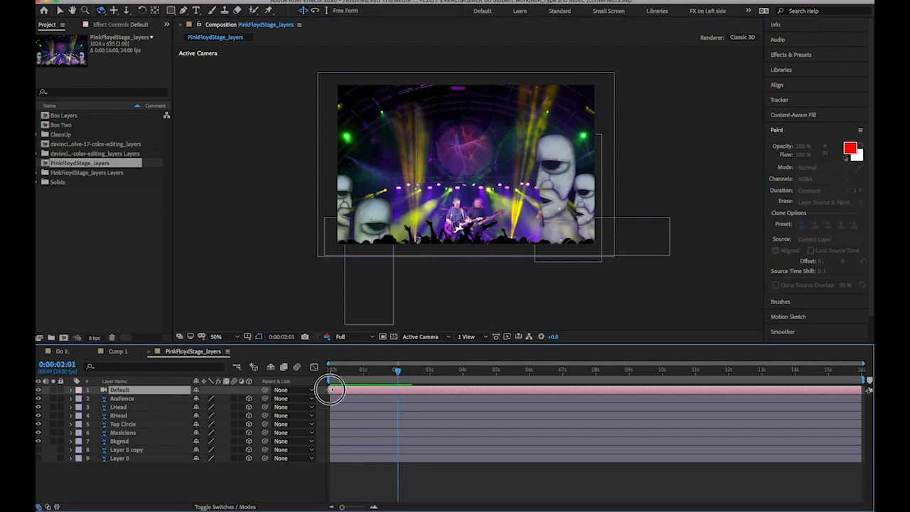
pyautogui.hotkey('ctrl', 'a')
pyautogui.click(331, 370)
pyautogui.moveTo(472, 189)
pyautogui.mouseDown()
pyautogui.moveTo(449, 197)
pyautogui.moveTo(476, 188)
pyautogui.mouseUp()
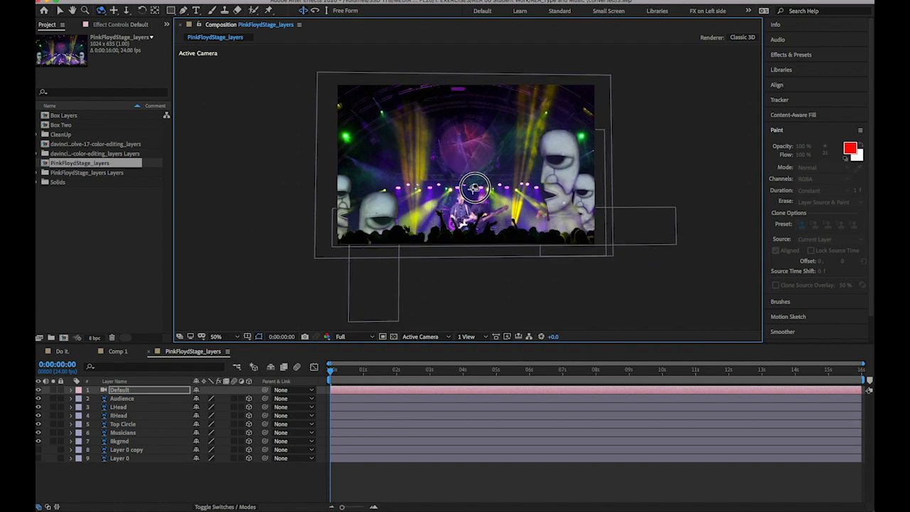
pyautogui.moveTo(427, 217)
pyautogui.mouseDown()
pyautogui.moveTo(443, 216)
pyautogui.moveTo(424, 215)
pyautogui.mouseUp()
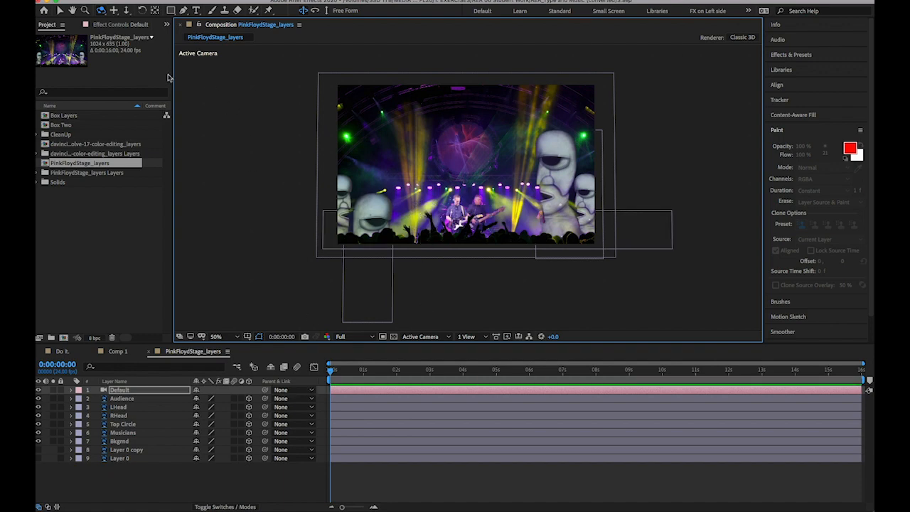
# Track the camera sideways until the stage is partly out of frame, and keyframe the camera's Position at 0:00:00:00
pyautogui.click(114, 11)
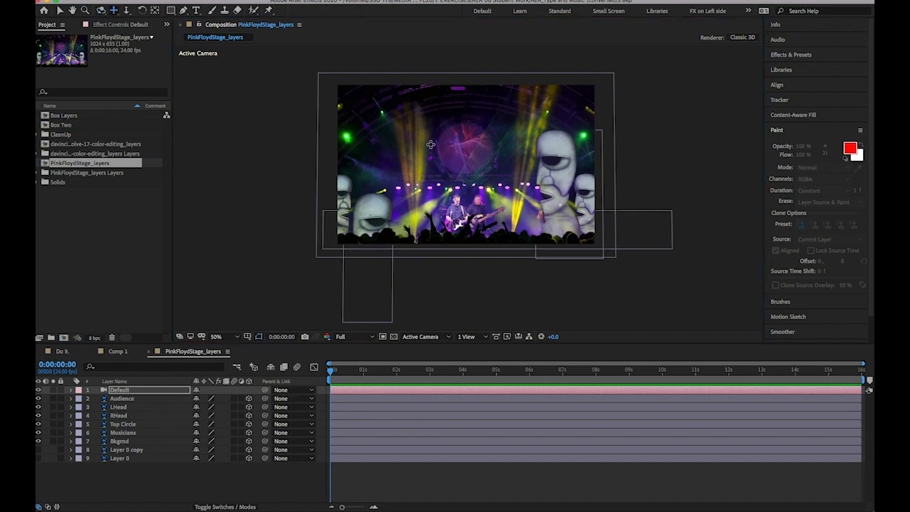
pyautogui.moveTo(490, 180); pyautogui.dragTo(587, 177)
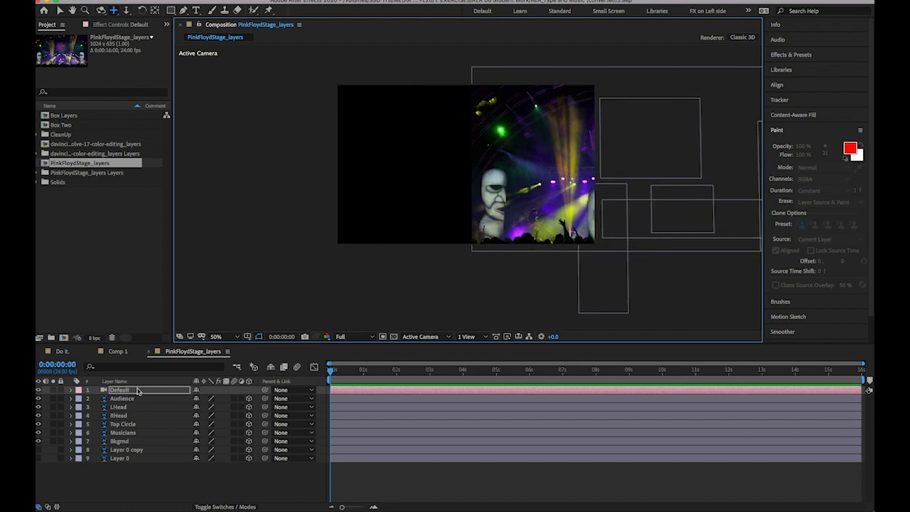
pyautogui.press('p')
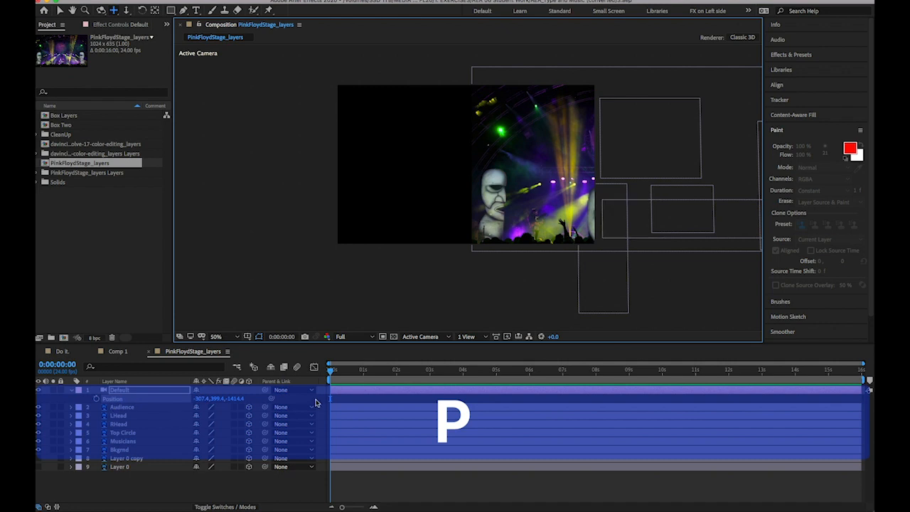
pyautogui.click(96, 398)
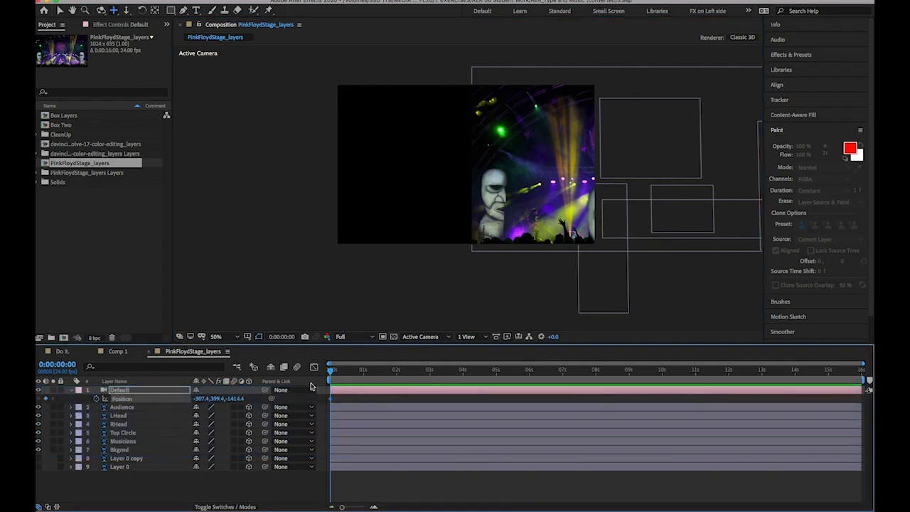
# At 0:00:00:21, track the camera back onto the stage and orbit it slightly to create a second Position keyframe
pyautogui.moveTo(332, 371); pyautogui.dragTo(360, 372)
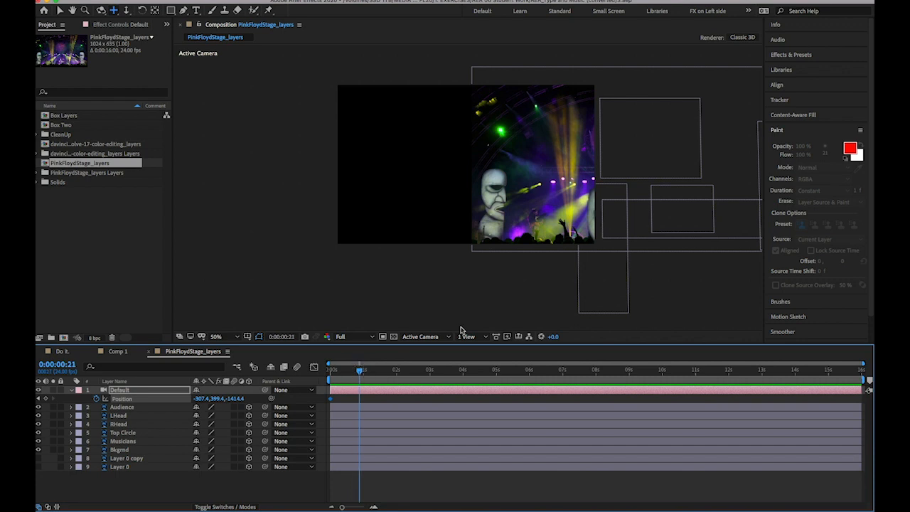
pyautogui.moveTo(562, 205); pyautogui.dragTo(418, 209)
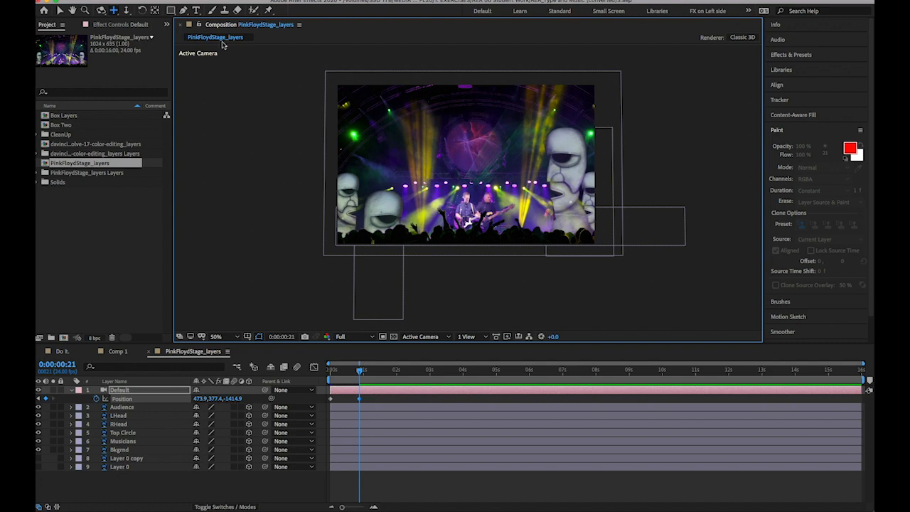
pyautogui.click(101, 10)
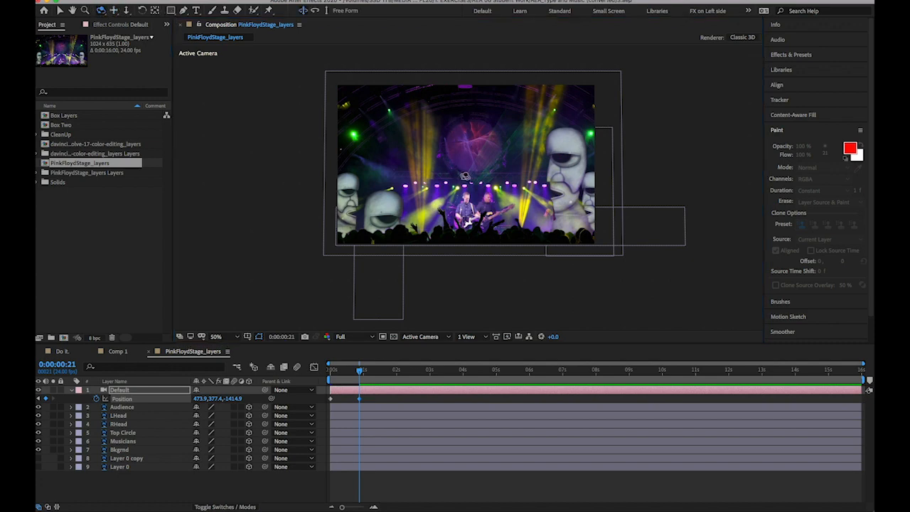
pyautogui.moveTo(504, 192); pyautogui.dragTo(496, 196)
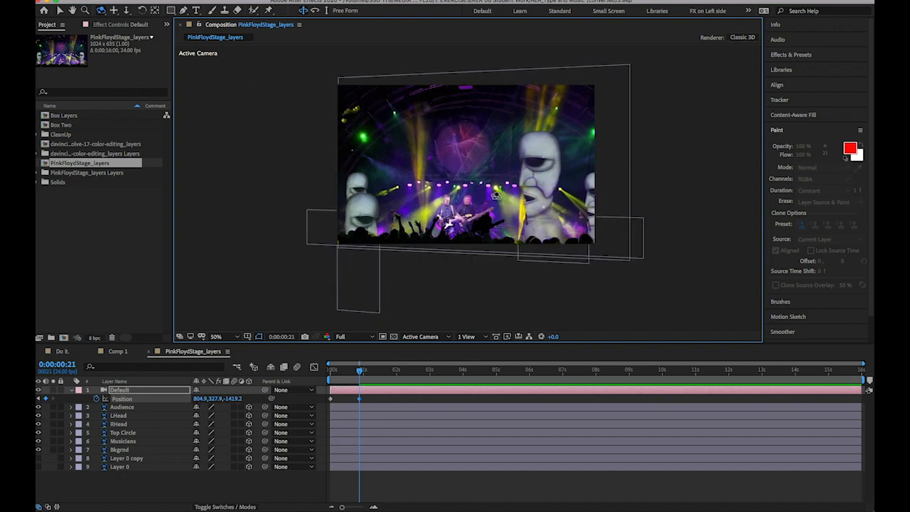
# Try previewing the camera animation from the start of the composition
pyautogui.moveTo(360, 371); pyautogui.dragTo(302, 387)
pyautogui.press('space')
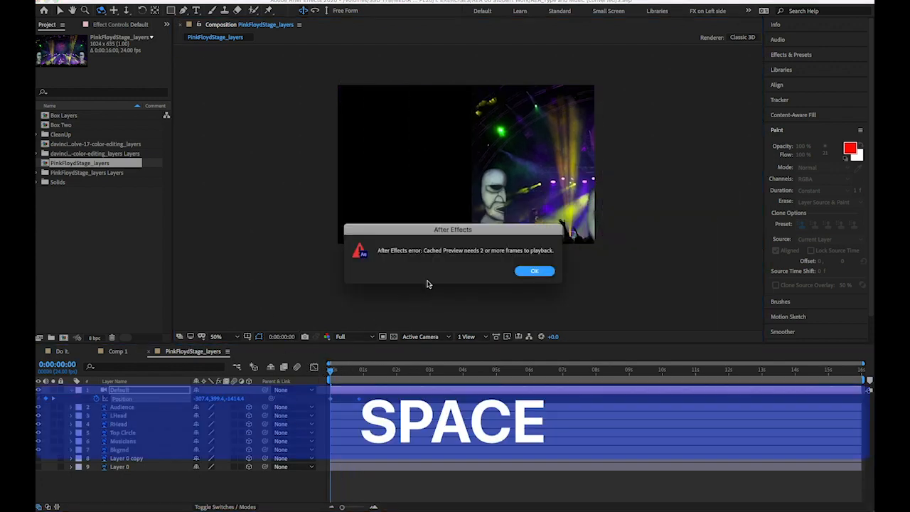
pyautogui.click(533, 272)
# Purge all memory and disk cache and try the preview again
pyautogui.click(142, 1)
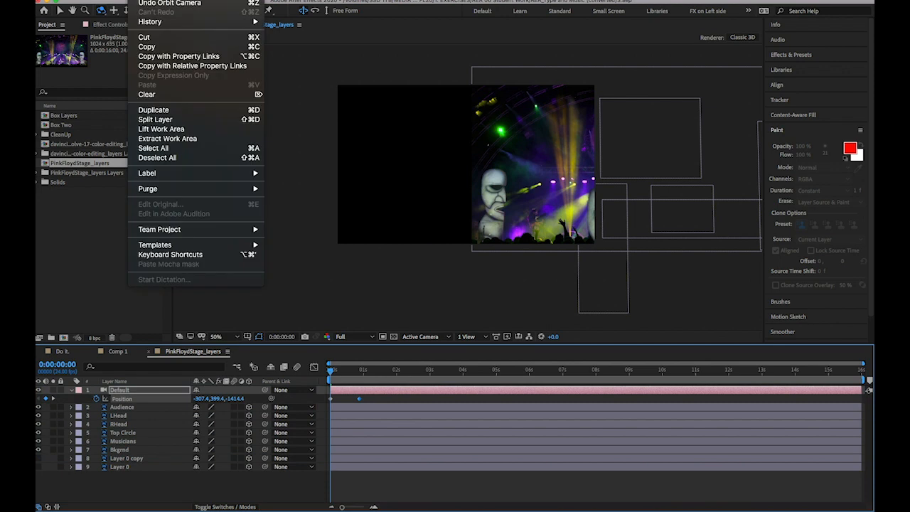
pyautogui.moveTo(171, 192)
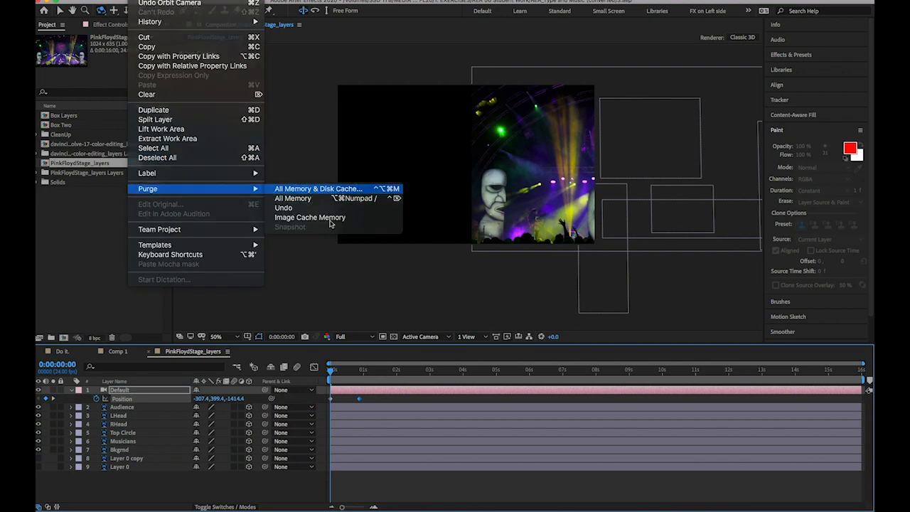
pyautogui.click(315, 189)
pyautogui.click(436, 230)
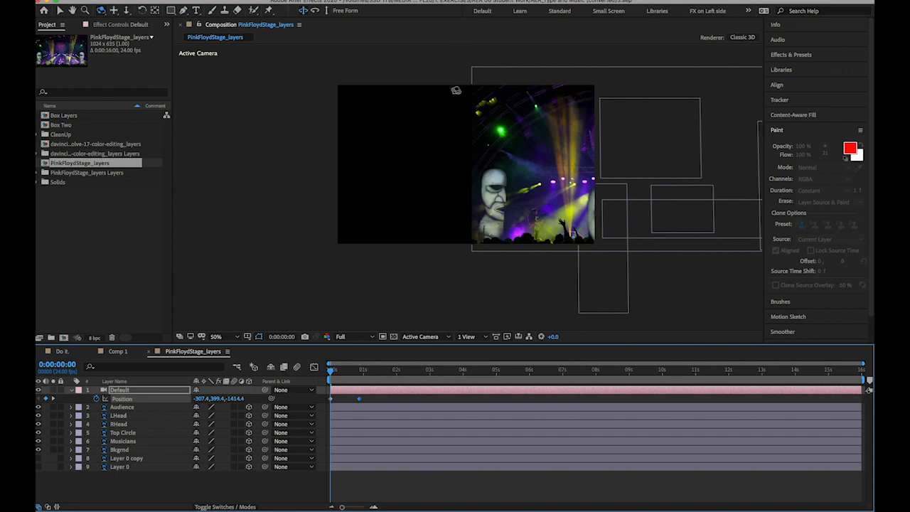
pyautogui.press('space')
pyautogui.click(528, 272)
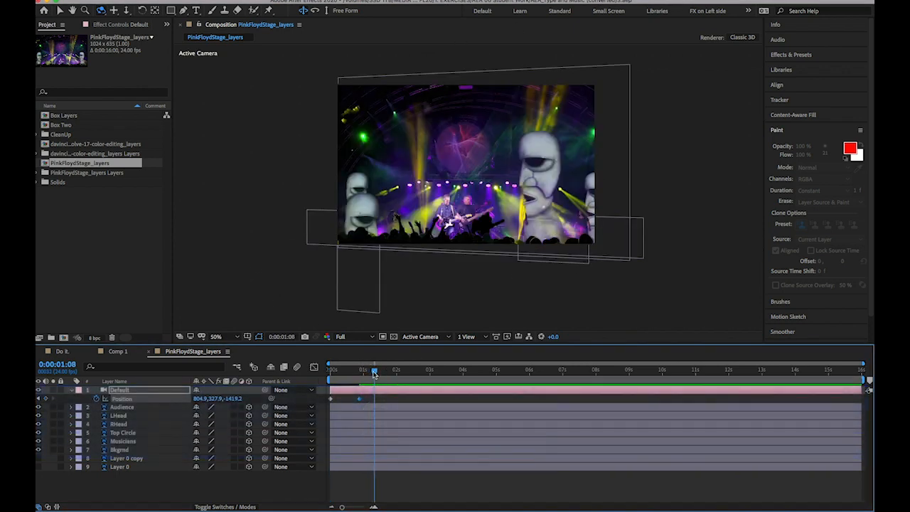
# Try a preview with the work area ending at 0:00:01:08, and extend the work area to about 5 seconds
pyautogui.press('n')
pyautogui.press('space')
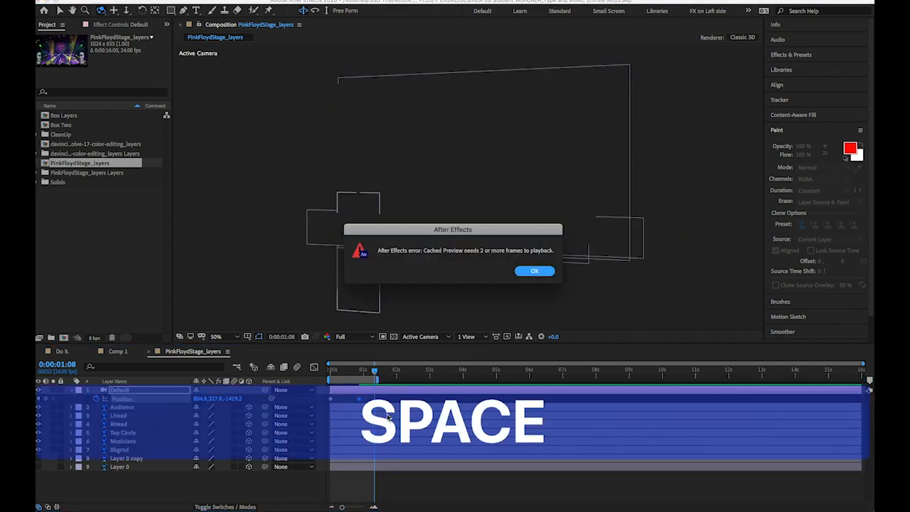
pyautogui.click(535, 271)
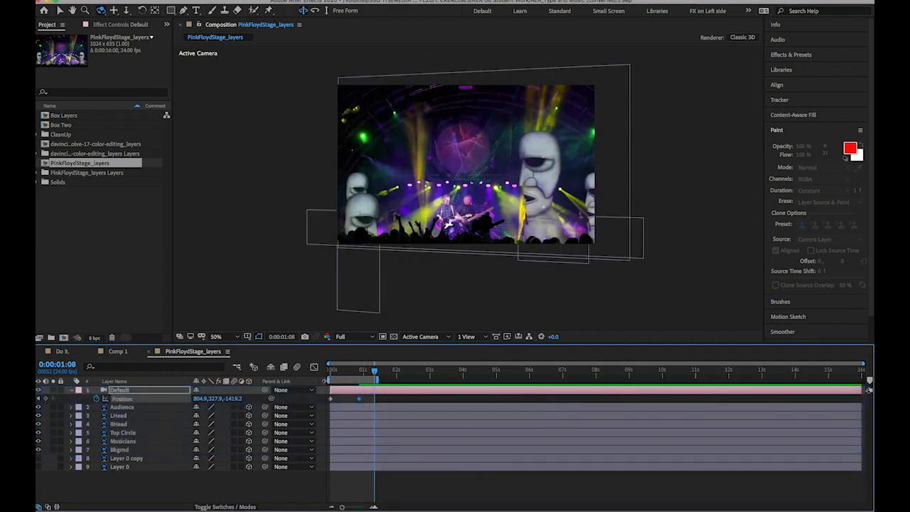
pyautogui.moveTo(379, 379); pyautogui.dragTo(498, 380)
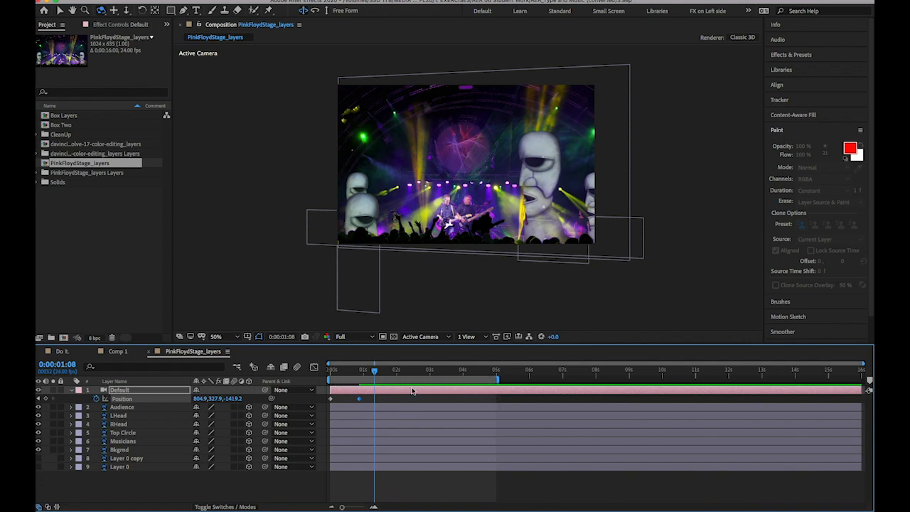
pyautogui.moveTo(379, 374); pyautogui.dragTo(323, 375)
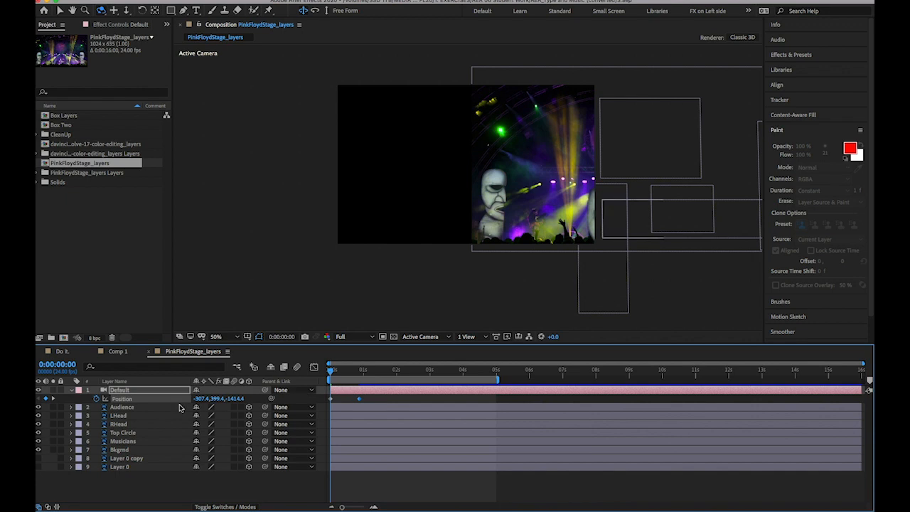
# Try removing the camera's Position animation, and undo the removal together with the work area changes
pyautogui.click(98, 399)
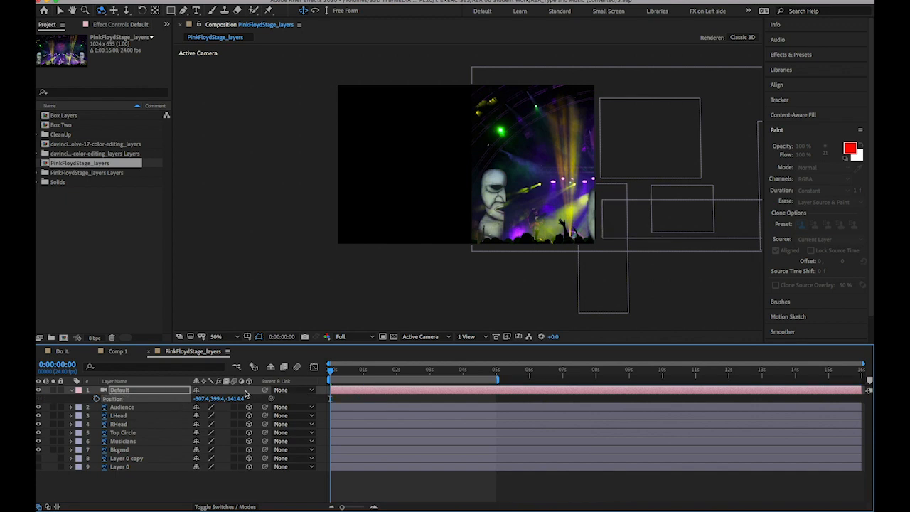
pyautogui.press('super+z')
pyautogui.press('super+z')
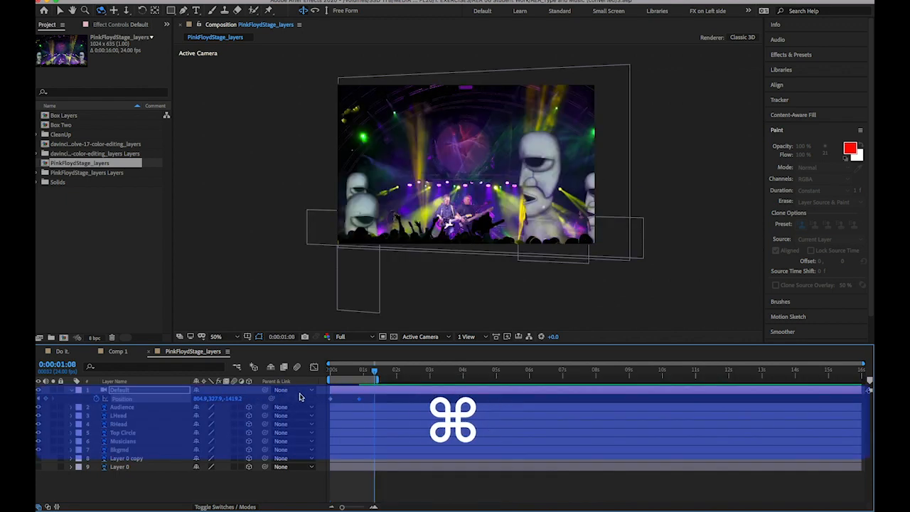
pyautogui.press('super+z')
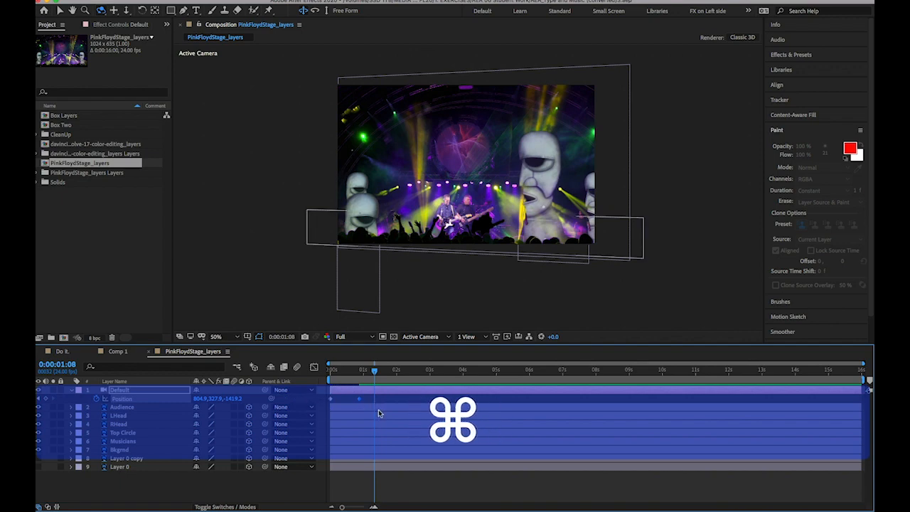
pyautogui.press('super+z')
pyautogui.press('super+z')
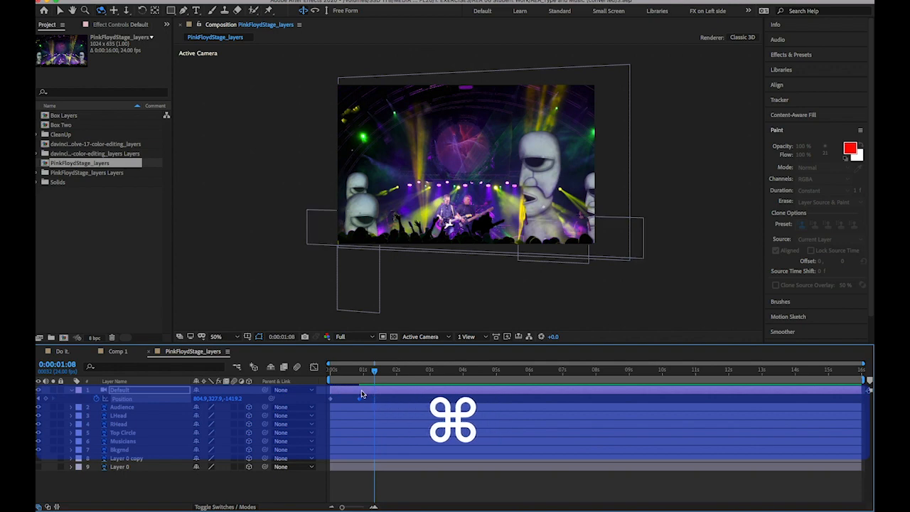
# Delete the camera's Position keyframes and reset its Position property to the default
pyautogui.press('BackSpace')
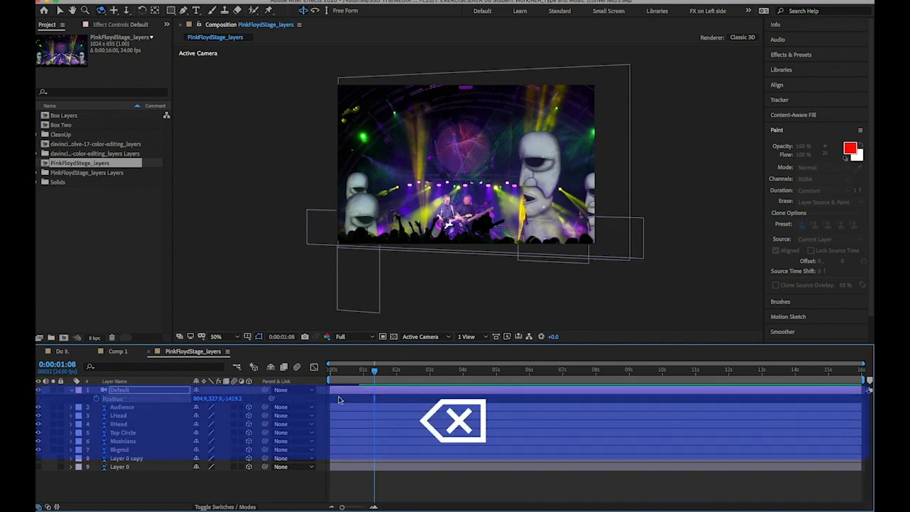
pyautogui.moveTo(345, 377); pyautogui.dragTo(277, 367)
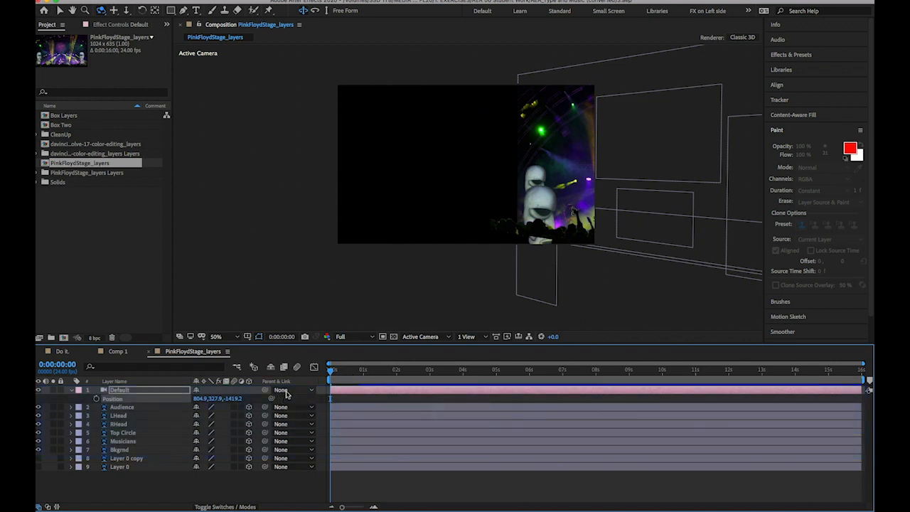
pyautogui.moveTo(348, 384); pyautogui.dragTo(363, 382)
pyautogui.rightClick(118, 399)
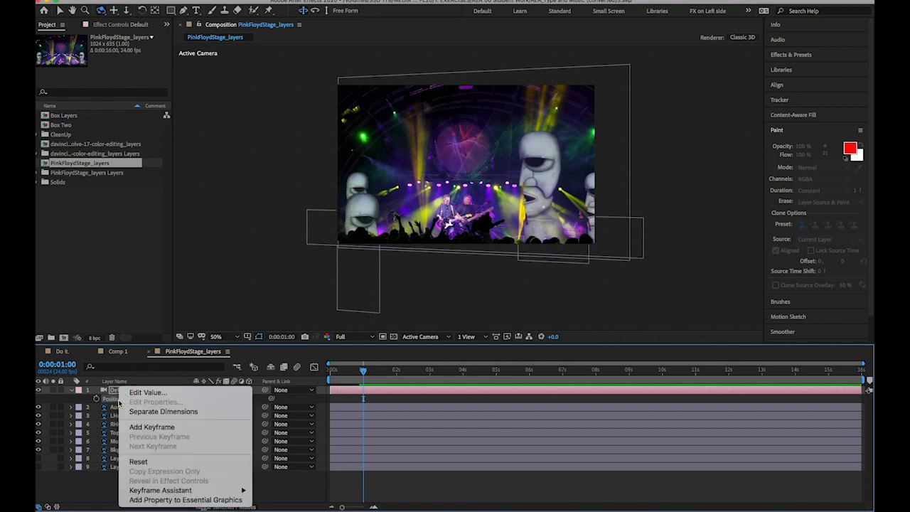
pyautogui.click(138, 461)
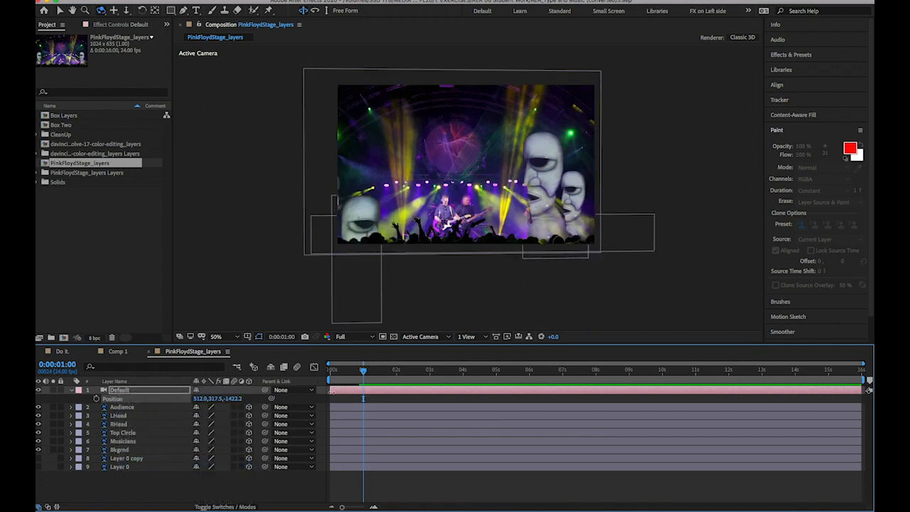
pyautogui.moveTo(353, 382); pyautogui.dragTo(315, 372)
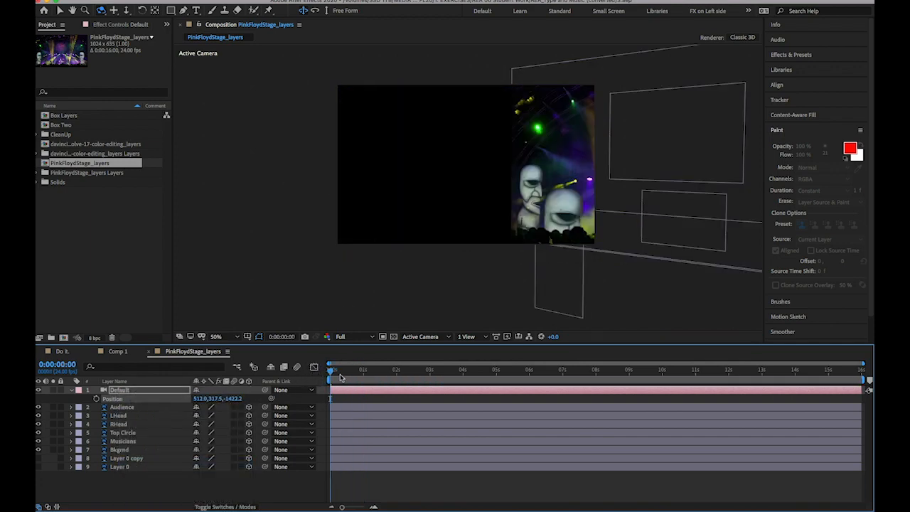
pyautogui.rightClick(118, 402)
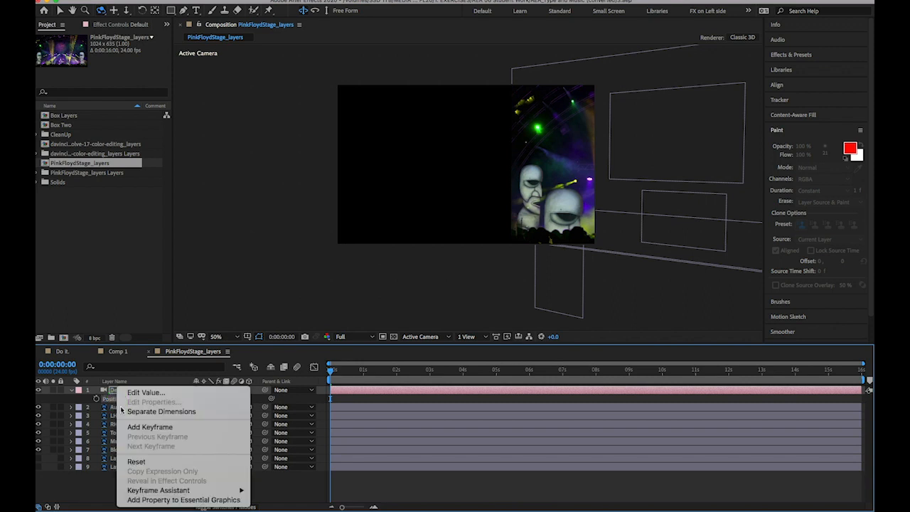
pyautogui.click(138, 462)
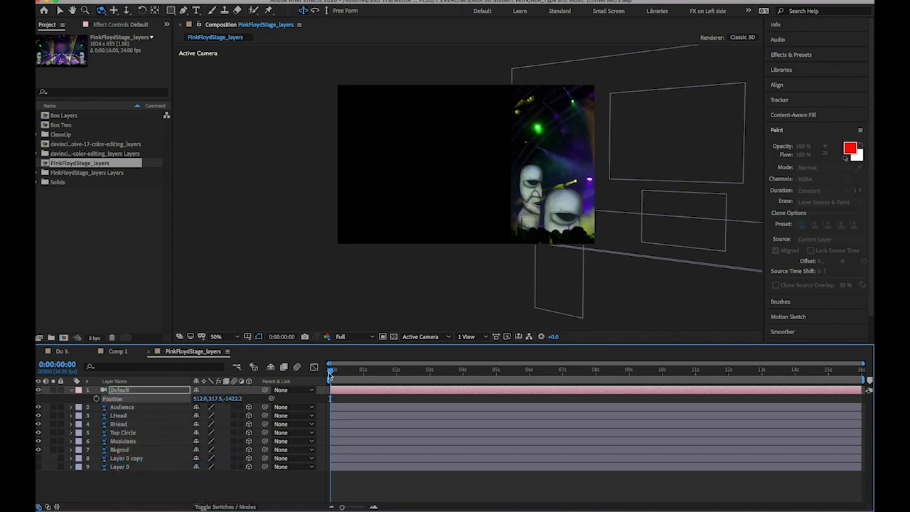
# Delete the Default camera layer from the PinkFloydStage_layers timeline
pyautogui.click(157, 393)
pyautogui.press('BackSpace')
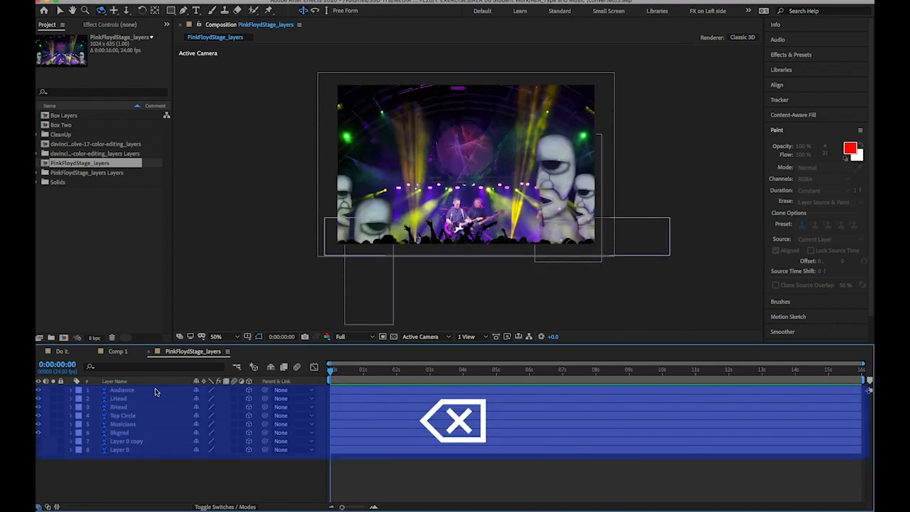
pyautogui.click(461, 456)
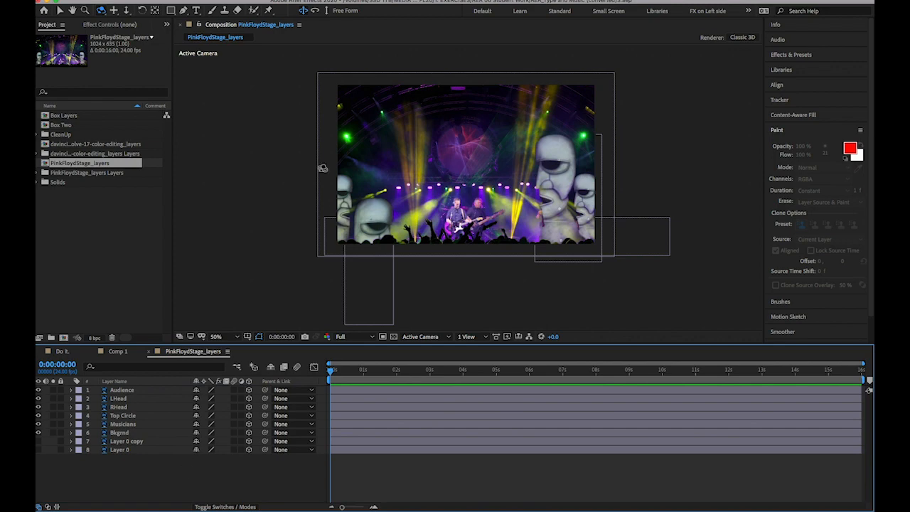
pyautogui.rightClick(208, 465)
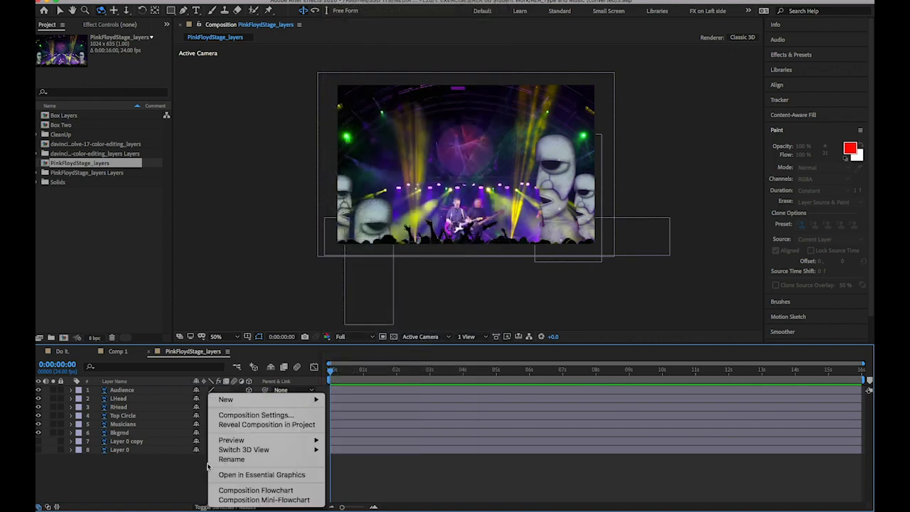
pyautogui.moveTo(233, 452)
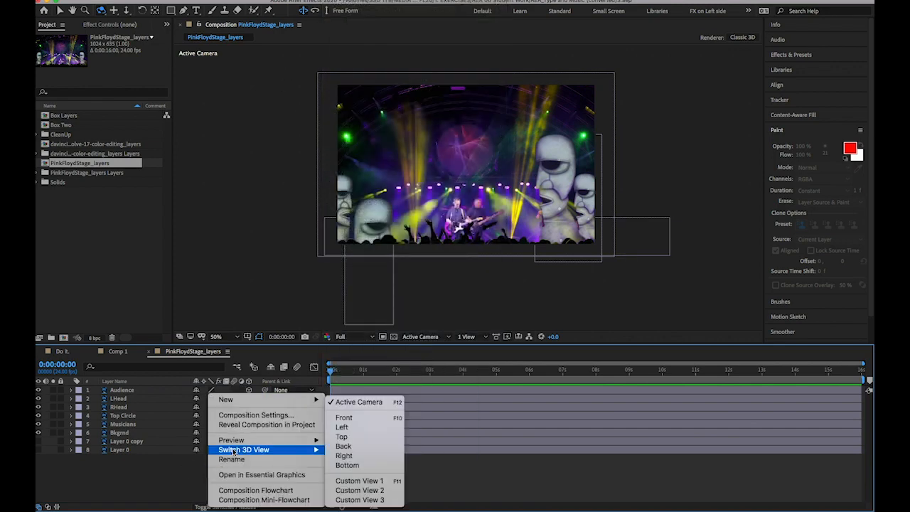
pyautogui.click(167, 485)
# Start a new two-node camera in the PinkFloydStage_layers composition and choose the 80mm lens preset
pyautogui.rightClick(244, 493)
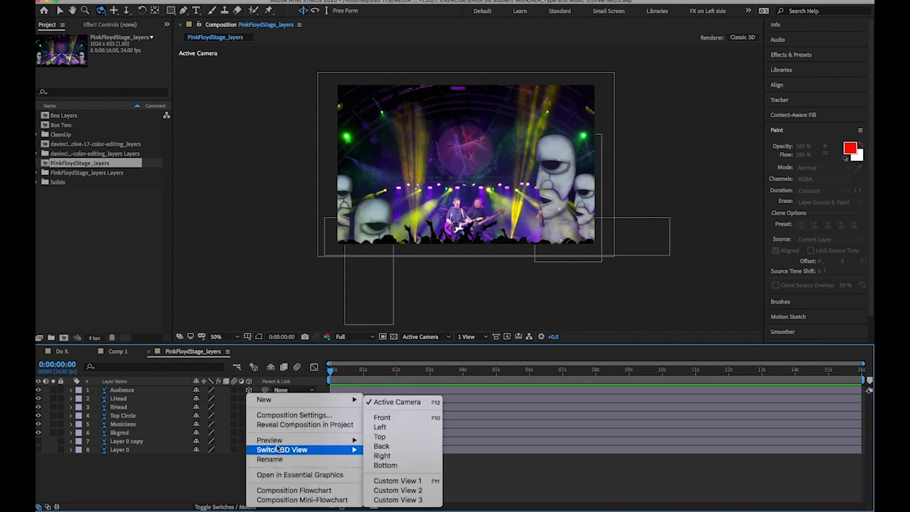
pyautogui.moveTo(279, 442)
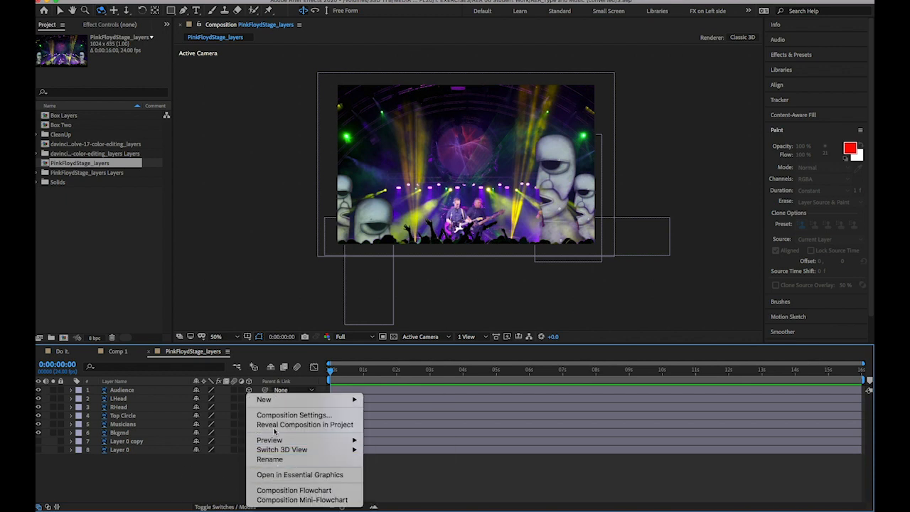
pyautogui.moveTo(285, 402)
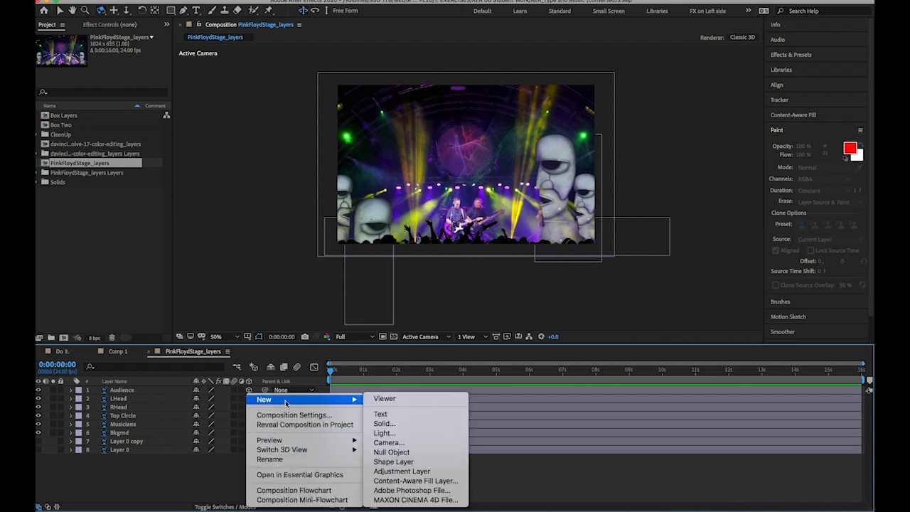
pyautogui.click(393, 443)
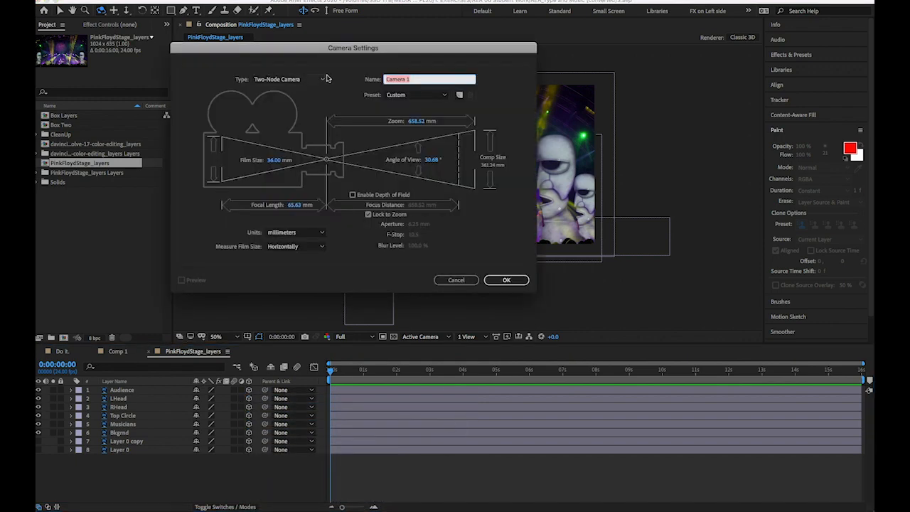
pyautogui.moveTo(337, 45); pyautogui.dragTo(384, 174)
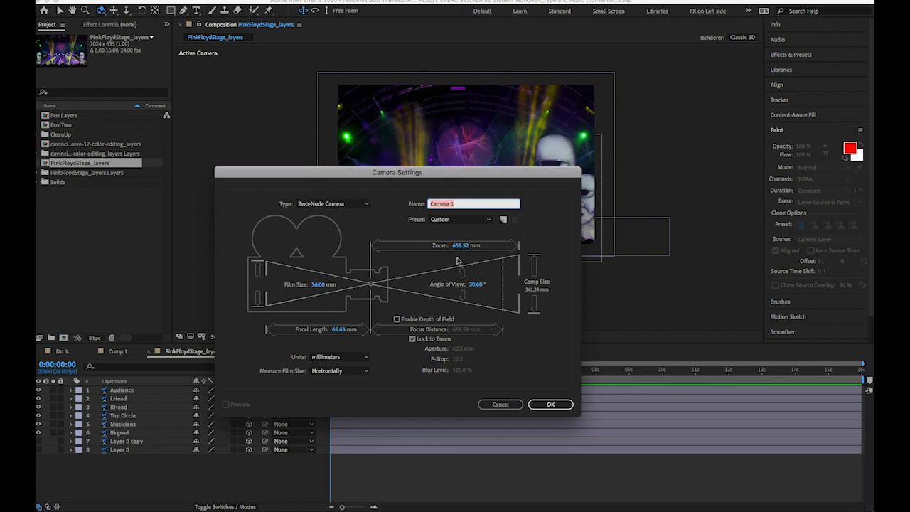
pyautogui.click(466, 219)
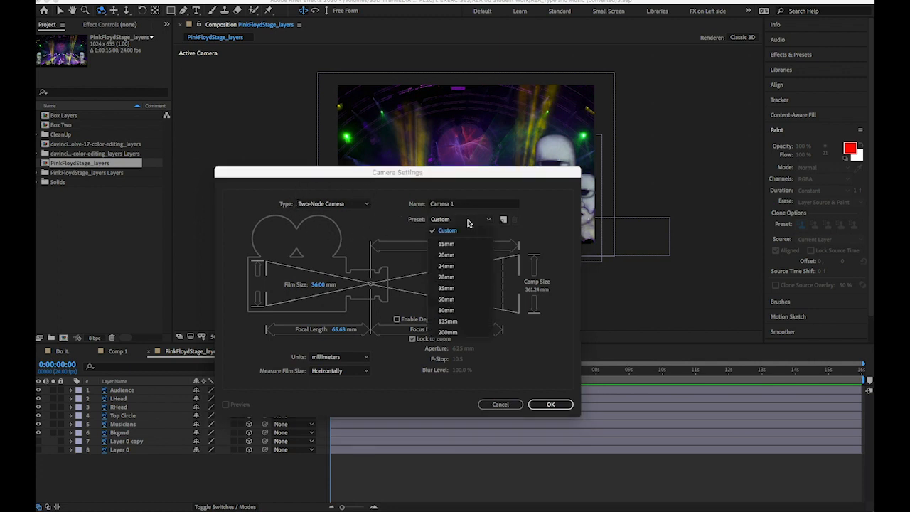
pyautogui.click(466, 311)
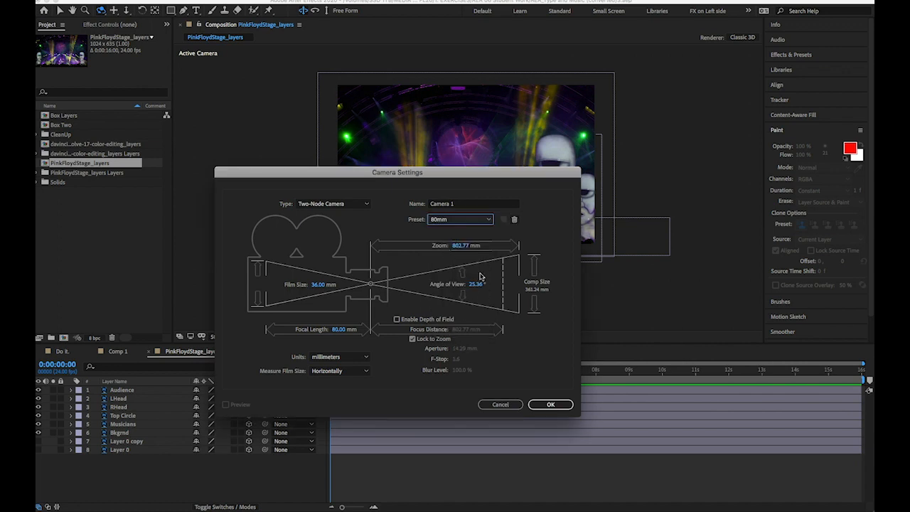
# Try the 15mm preset for the new camera, switch back to 80mm and create the camera
pyautogui.moveTo(379, 170); pyautogui.dragTo(151, 89)
pyautogui.click(221, 138)
pyautogui.click(225, 170)
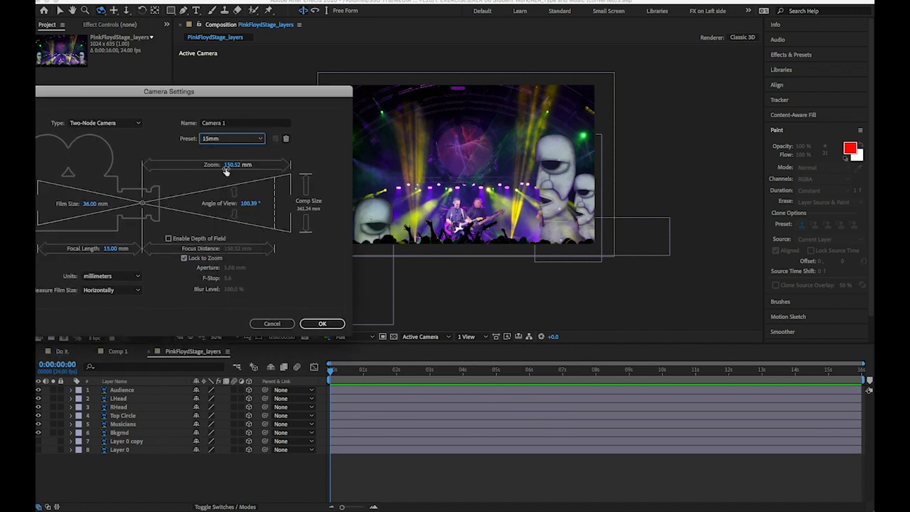
pyautogui.click(217, 140)
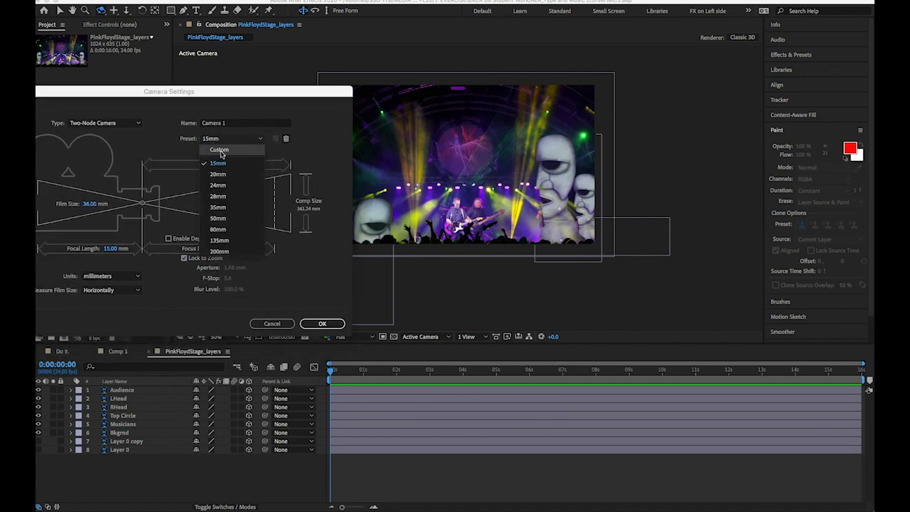
pyautogui.click(228, 230)
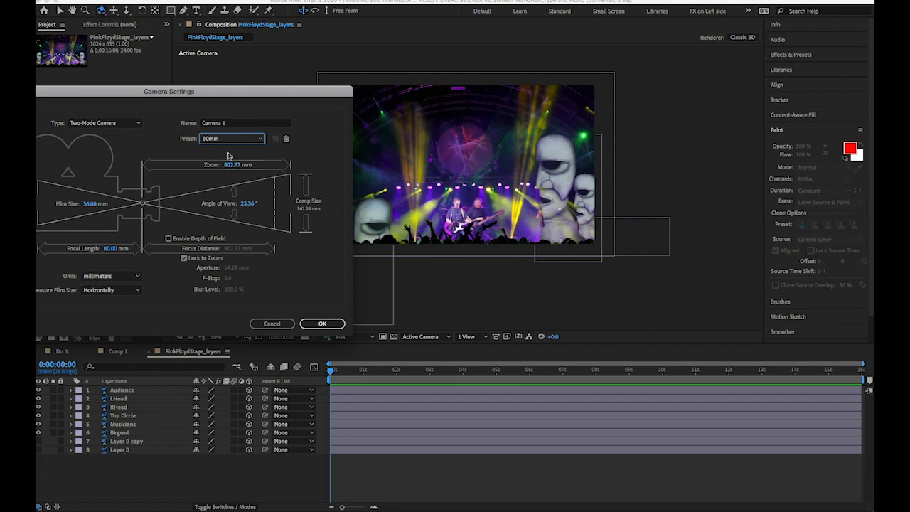
pyautogui.click(324, 323)
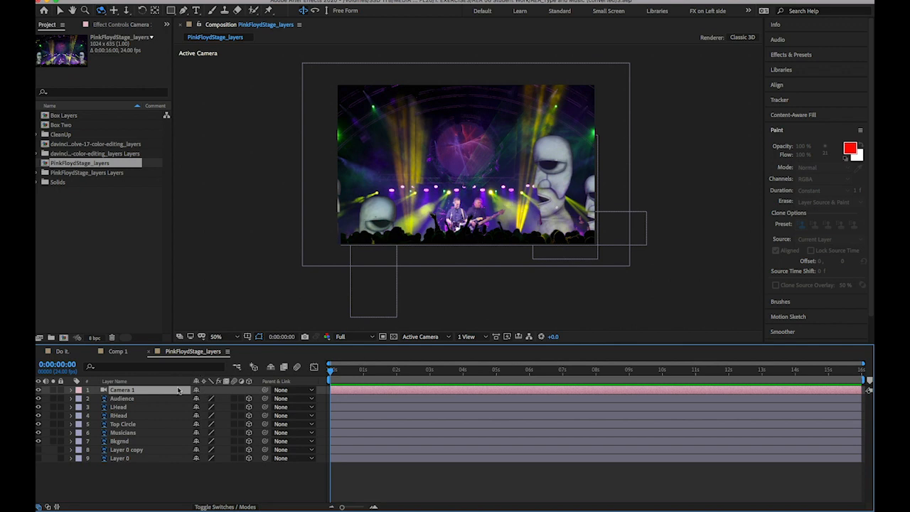
# Add a second two-node camera with the 24mm lens preset to the composition
pyautogui.rightClick(168, 482)
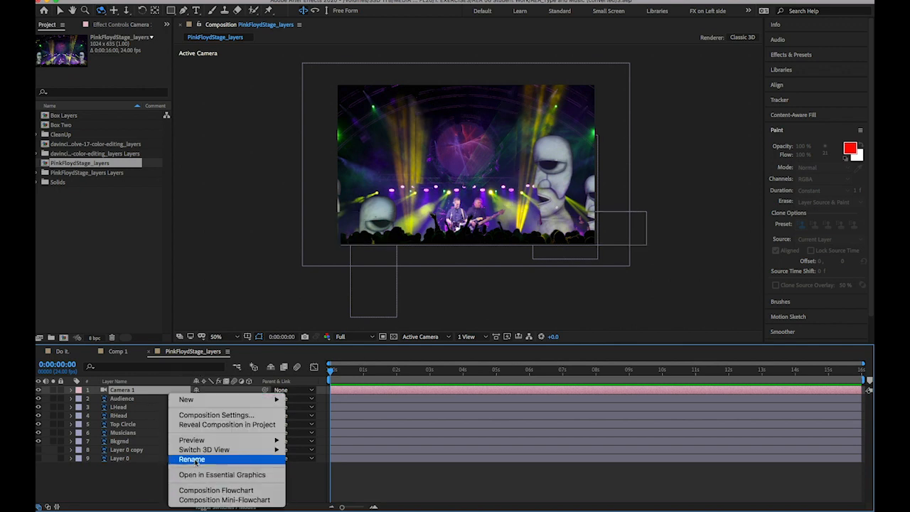
pyautogui.moveTo(211, 403)
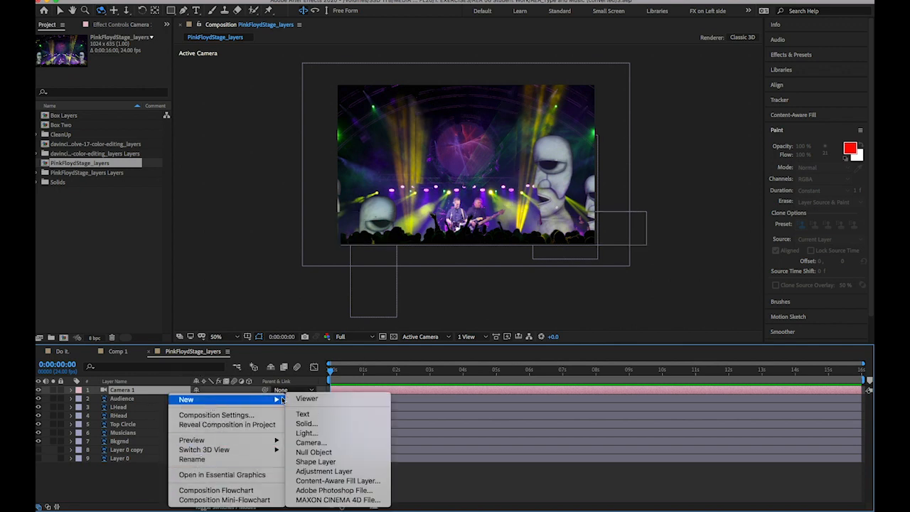
pyautogui.click(318, 443)
pyautogui.click(235, 139)
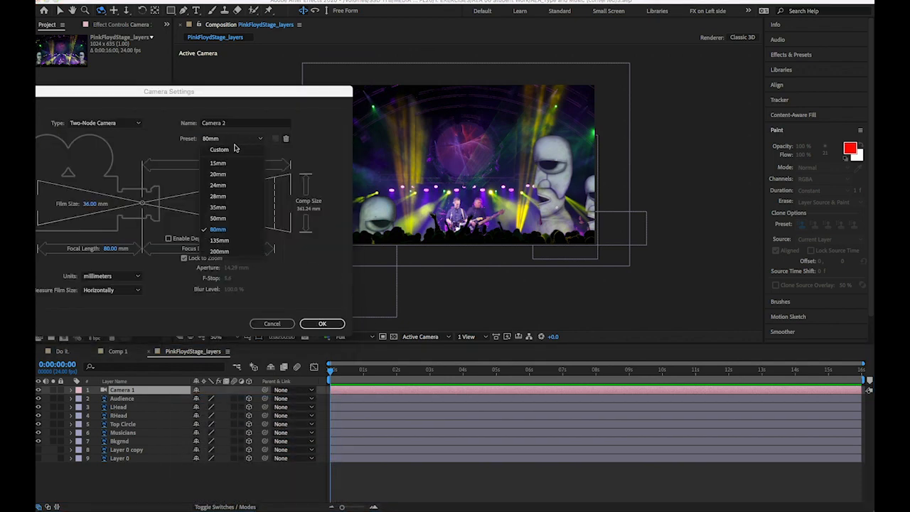
pyautogui.click(229, 184)
pyautogui.click(320, 324)
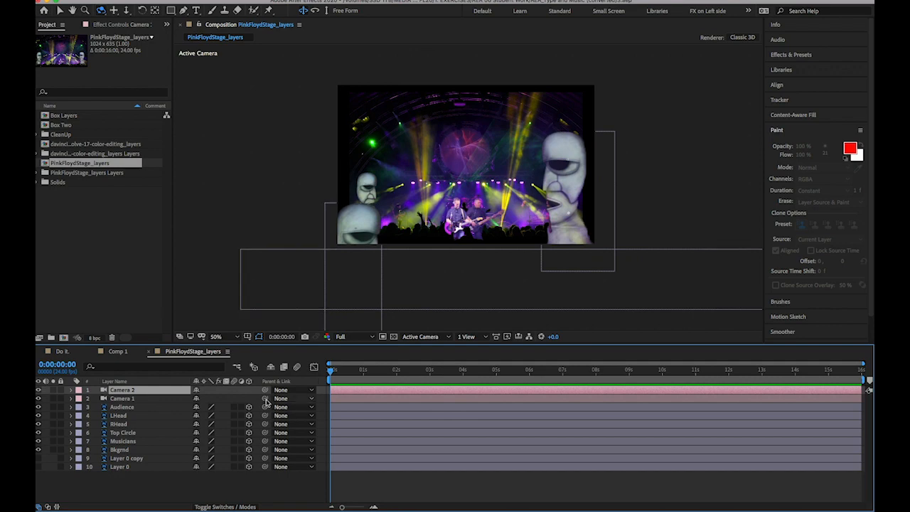
# Toggle the visibility of Camera 2 off and on to compare its view with Camera 1
pyautogui.click(38, 390)
pyautogui.click(38, 390)
pyautogui.click(39, 390)
pyautogui.click(38, 391)
# Add a third two-node camera with the 35mm lens preset to the composition
pyautogui.rightClick(244, 490)
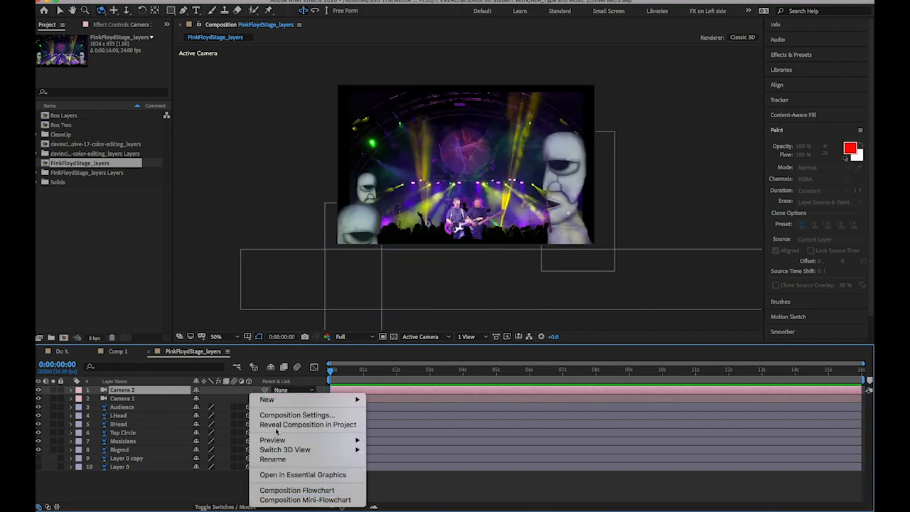
pyautogui.moveTo(278, 399)
pyautogui.click(398, 442)
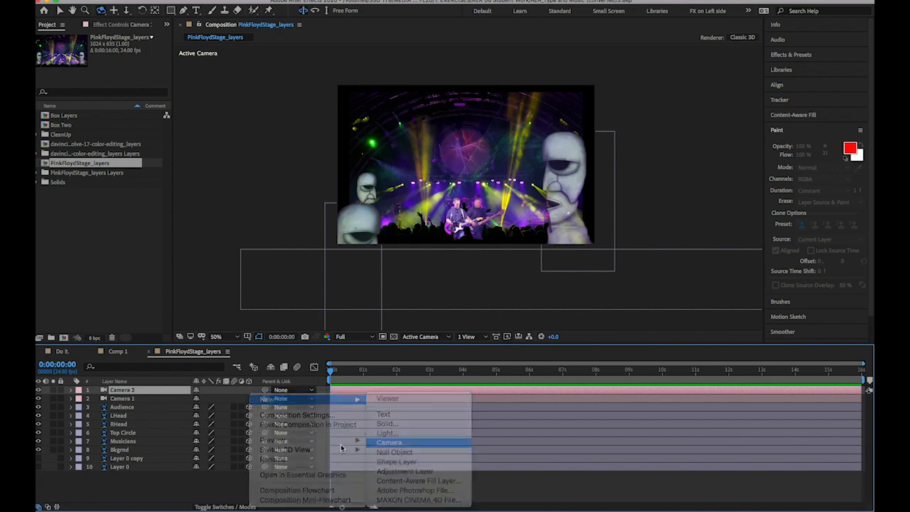
pyautogui.click(230, 138)
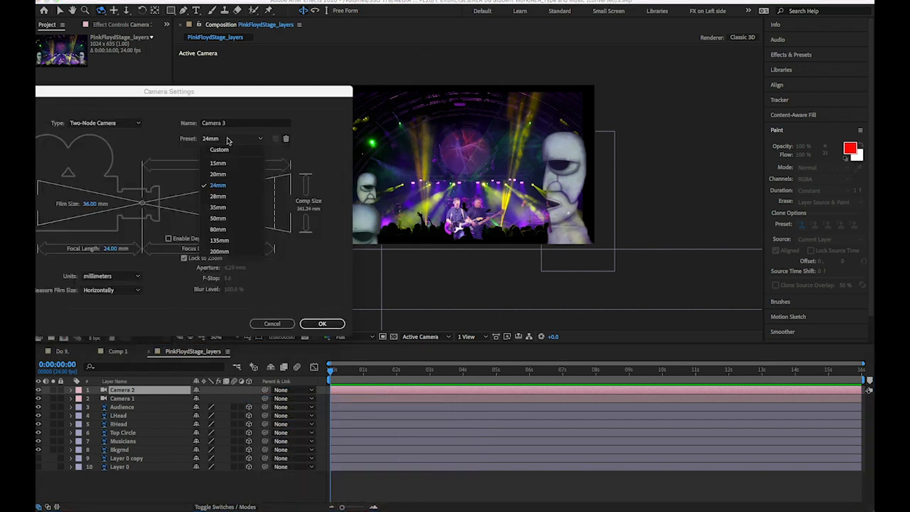
pyautogui.click(238, 213)
pyautogui.click(320, 323)
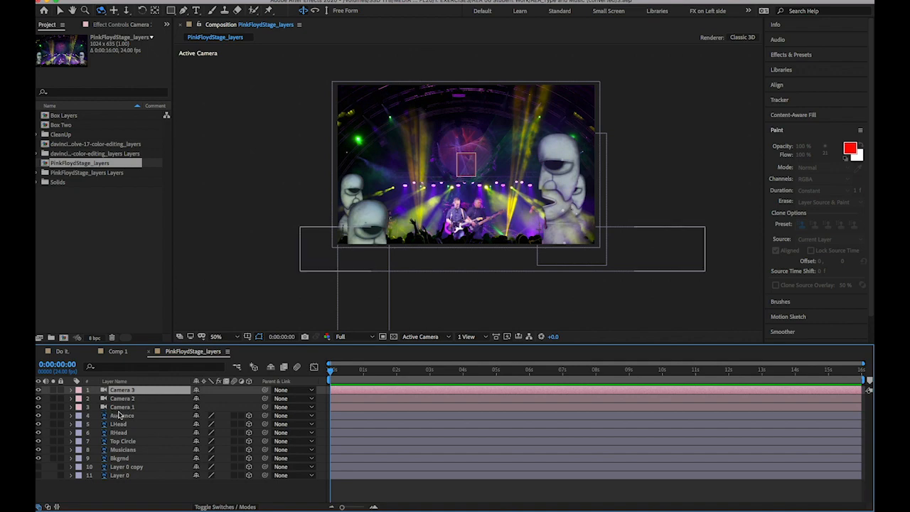
# Reopen the settings of Camera 3 and change its lens preset to 50mm
pyautogui.click(138, 401)
pyautogui.doubleClick(145, 391)
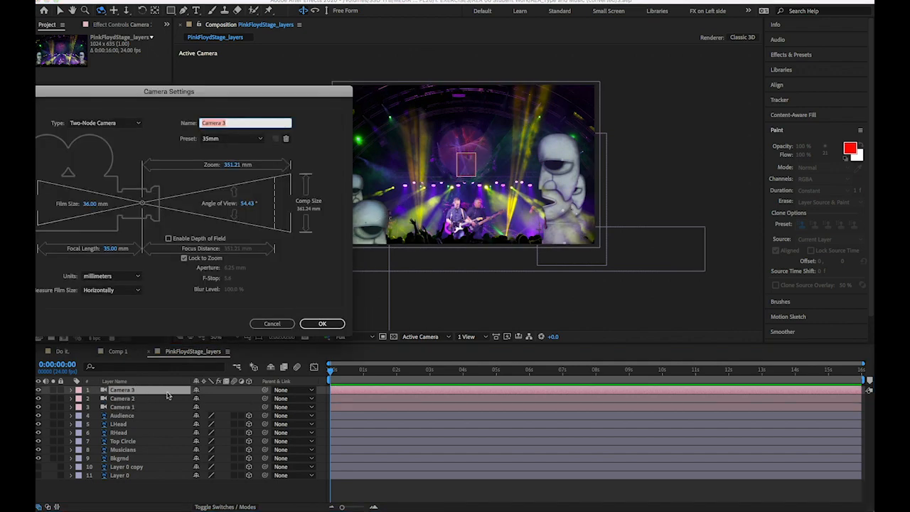
pyautogui.click(274, 324)
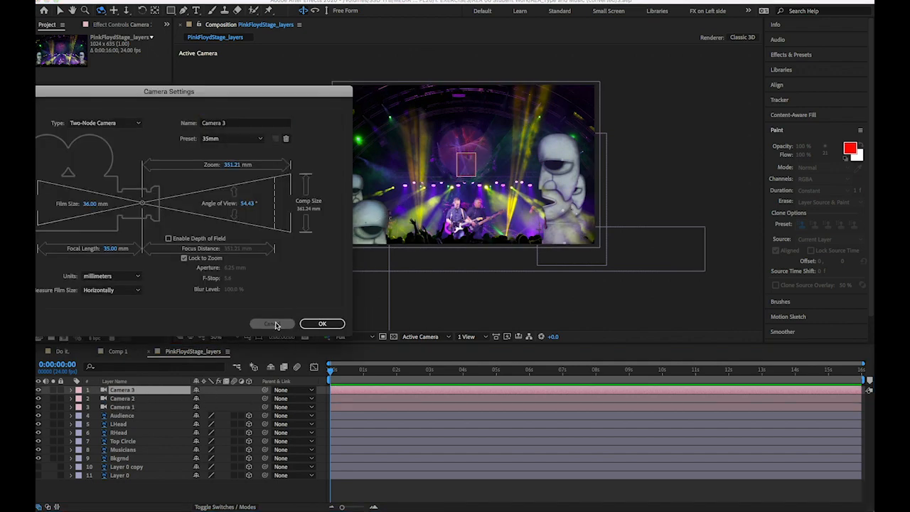
pyautogui.doubleClick(148, 391)
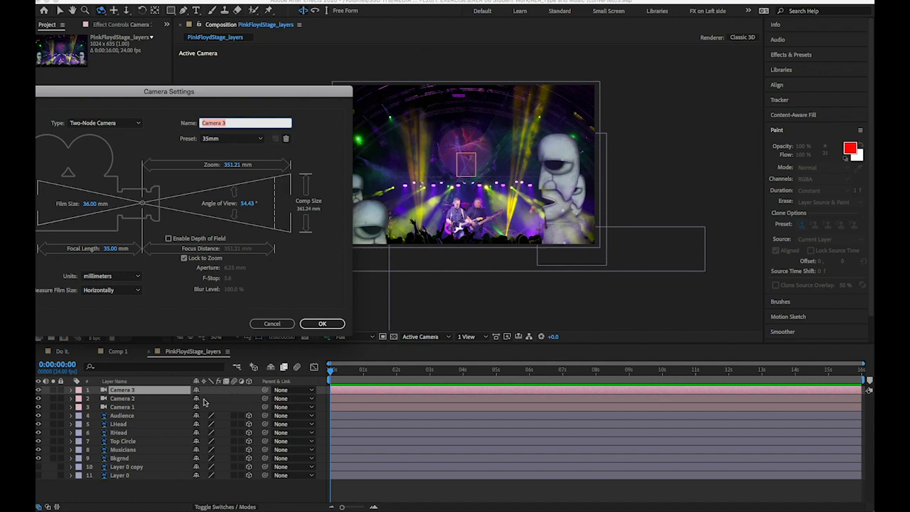
pyautogui.click(235, 140)
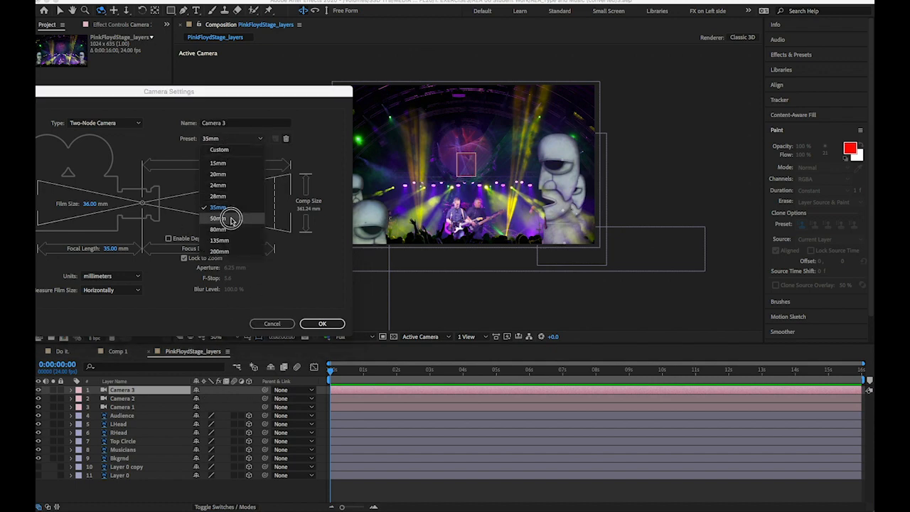
pyautogui.click(231, 219)
pyautogui.click(321, 325)
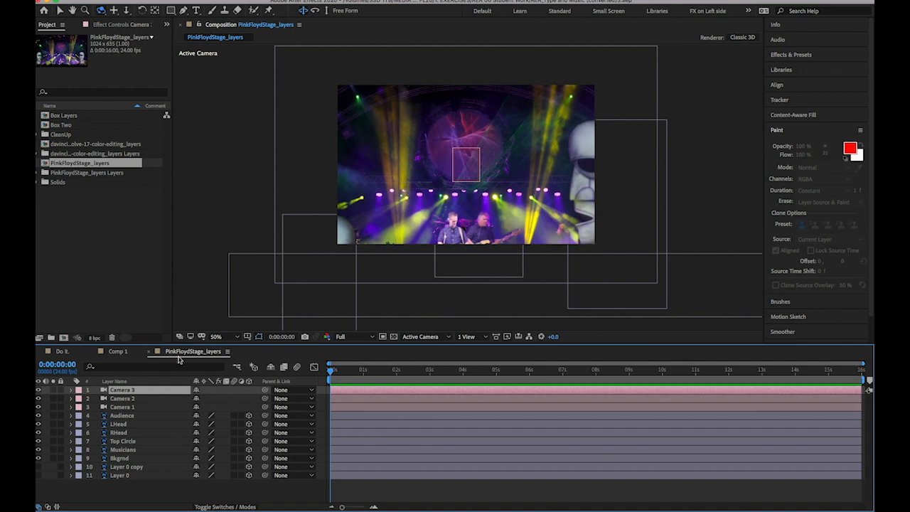
# Delete all three camera layers from the PinkFloydStage_layers timeline
pyautogui.keyDown('shift'); pyautogui.click(148, 408); pyautogui.keyUp('shift')
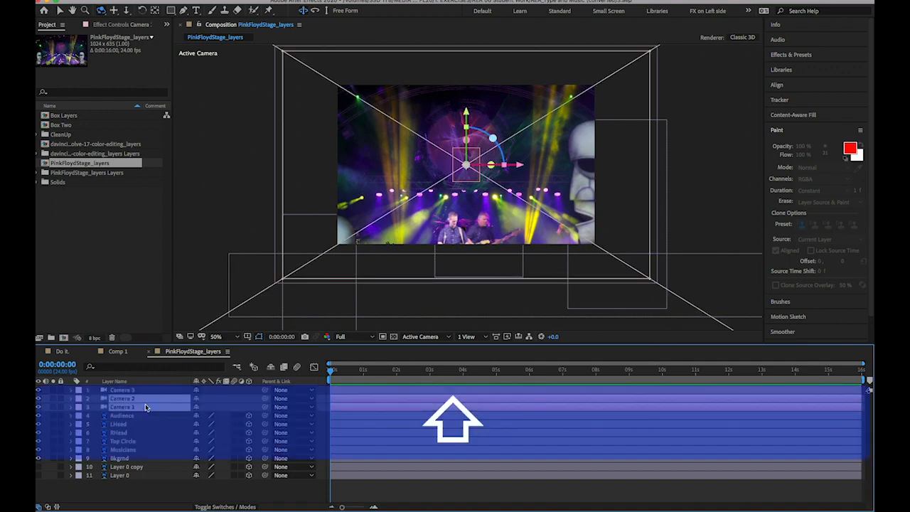
pyautogui.press('BackSpace')
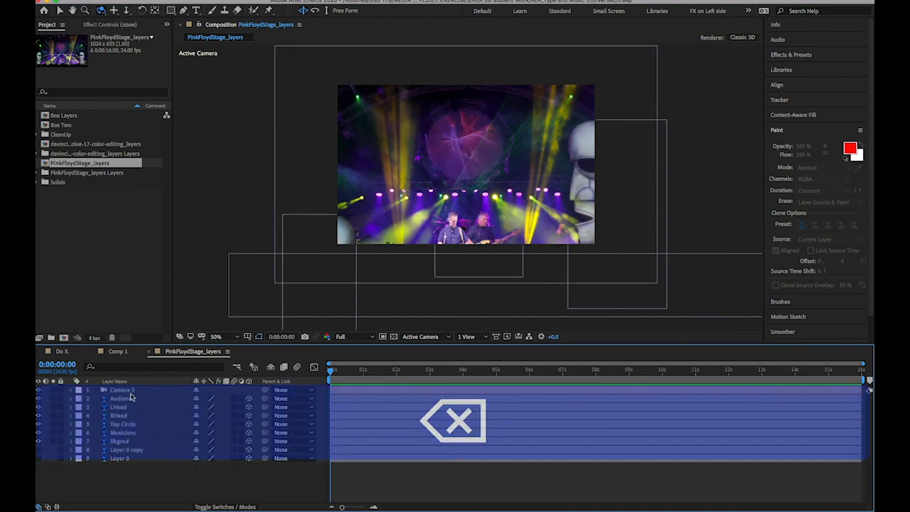
pyautogui.click(130, 390)
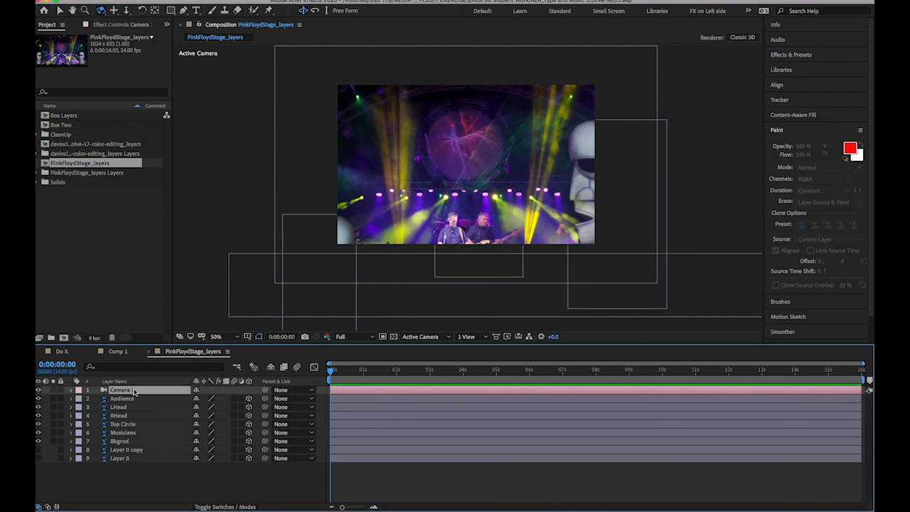
pyautogui.press('BackSpace')
# Create a new two-node camera named Camera 1 with the 50mm lens preset
pyautogui.rightClick(201, 471)
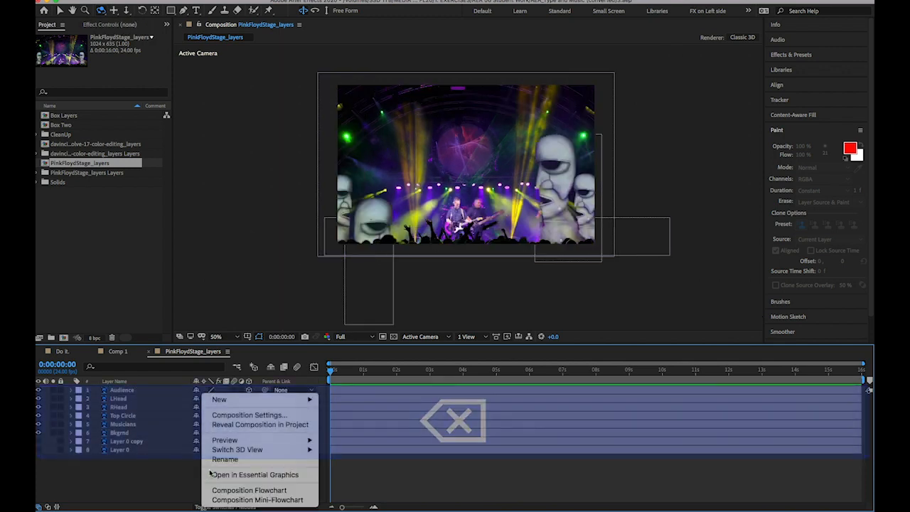
pyautogui.moveTo(226, 449)
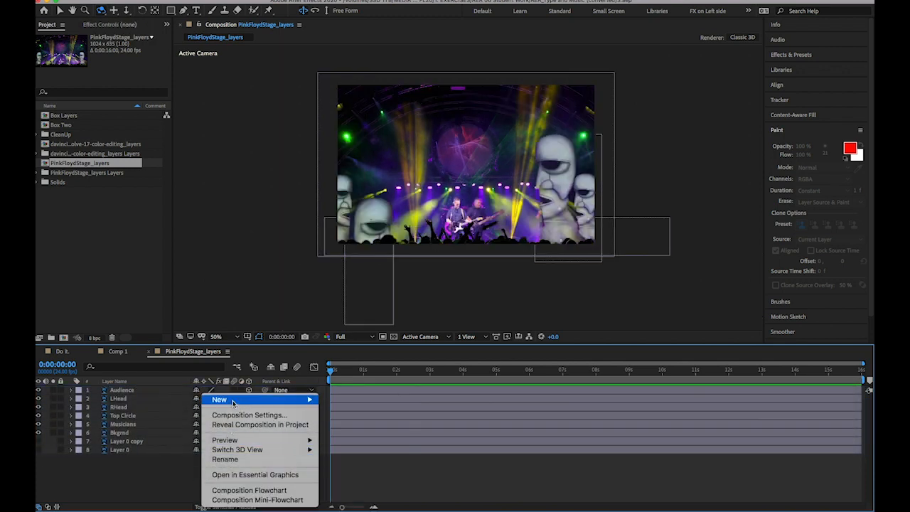
pyautogui.moveTo(234, 400)
pyautogui.click(347, 443)
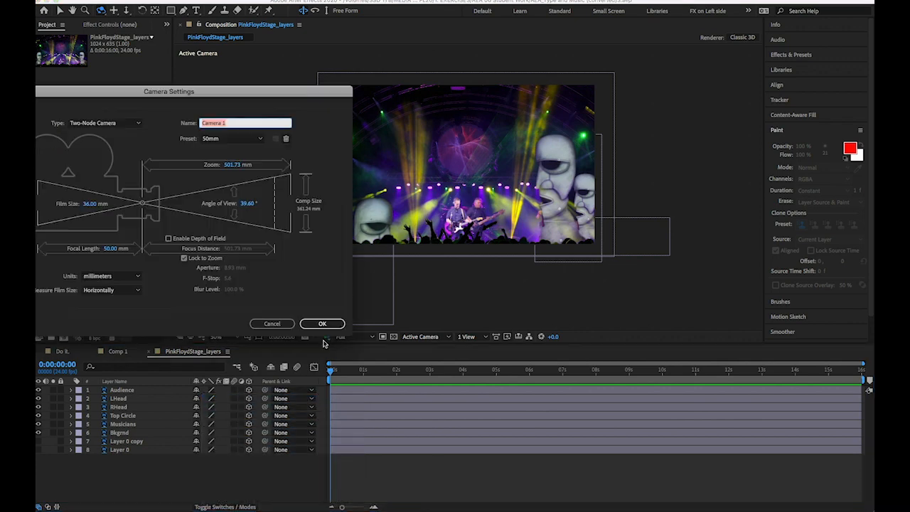
pyautogui.click(240, 140)
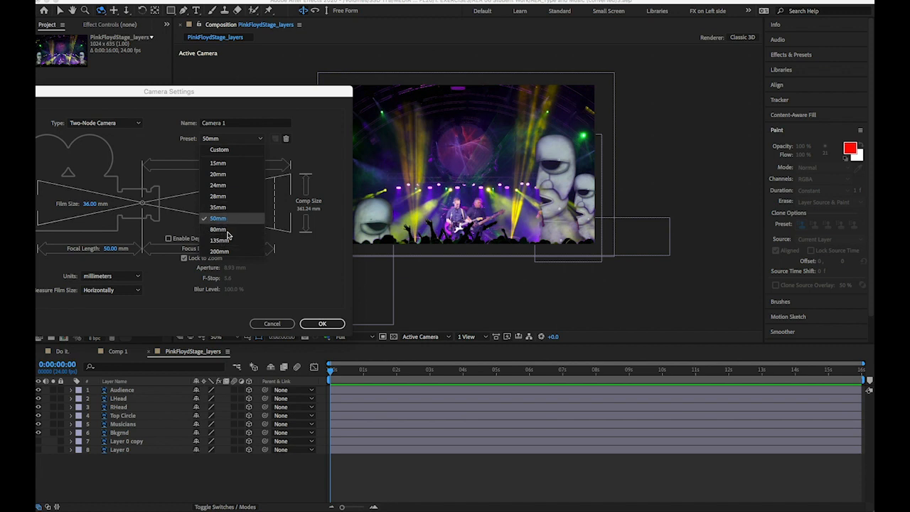
pyautogui.click(322, 324)
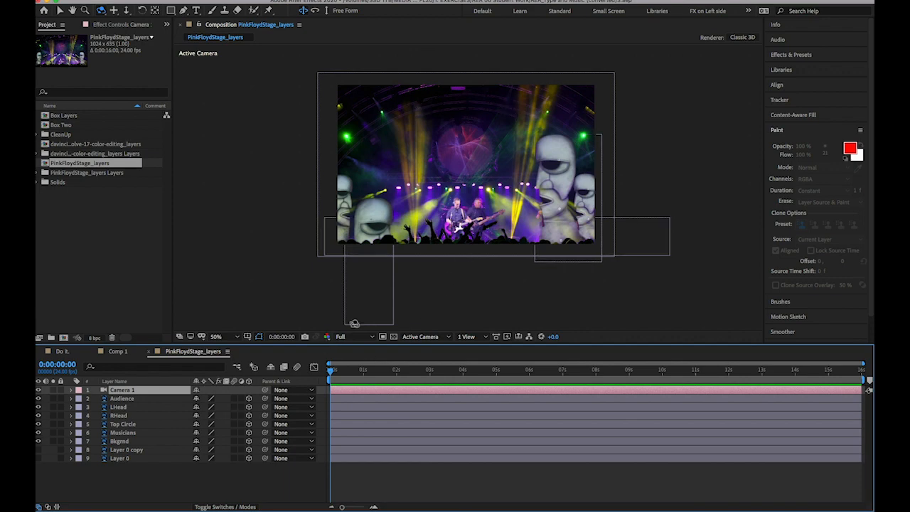
# Show the composition in two horizontal views and activate the Selection tool for adjusting Camera 1
pyautogui.click(478, 340)
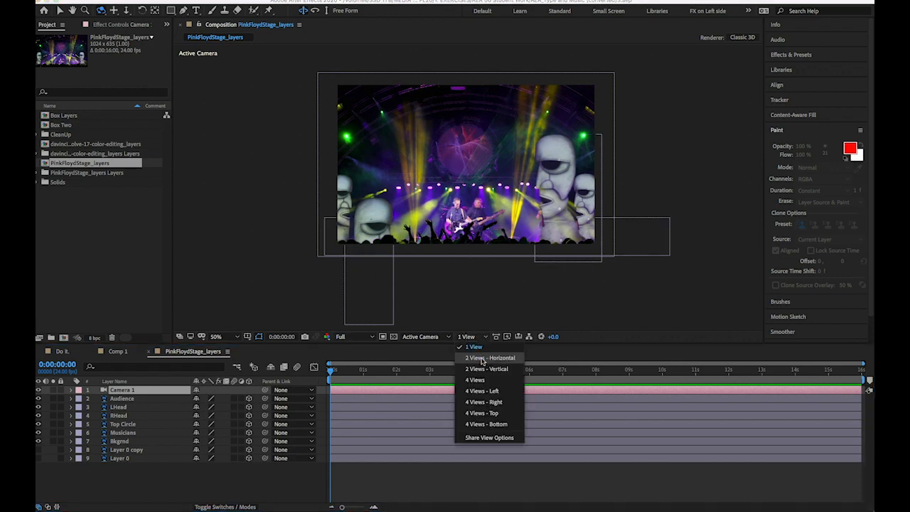
pyautogui.click(482, 359)
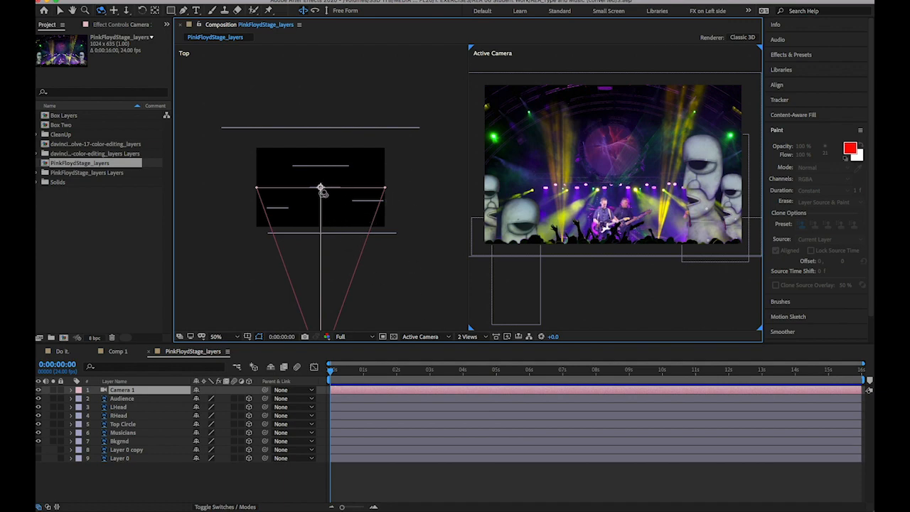
pyautogui.press('super+a')
pyautogui.press('v')
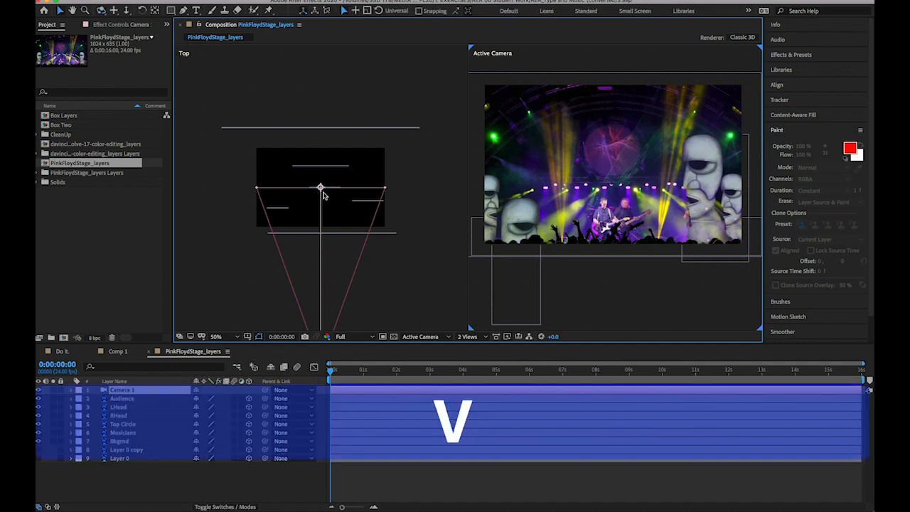
pyautogui.click(320, 187)
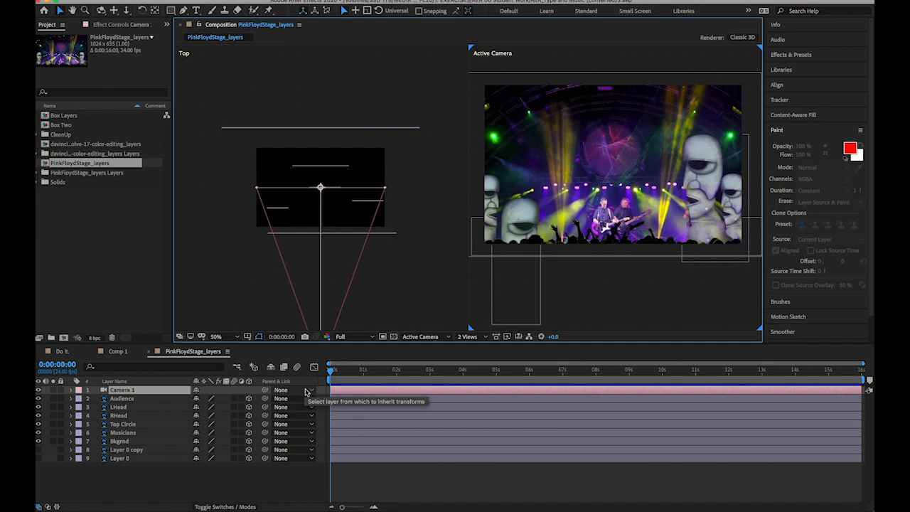
# Move Camera 1 forward to a Z position of -1230.2 and push its point of interest back to the Top Circle layer's depth
pyautogui.press('p')
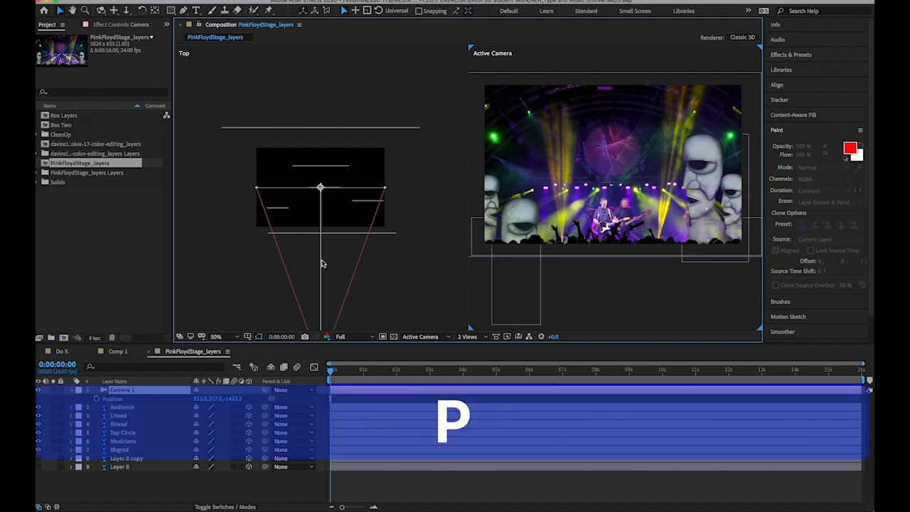
pyautogui.moveTo(235, 399); pyautogui.dragTo(337, 398)
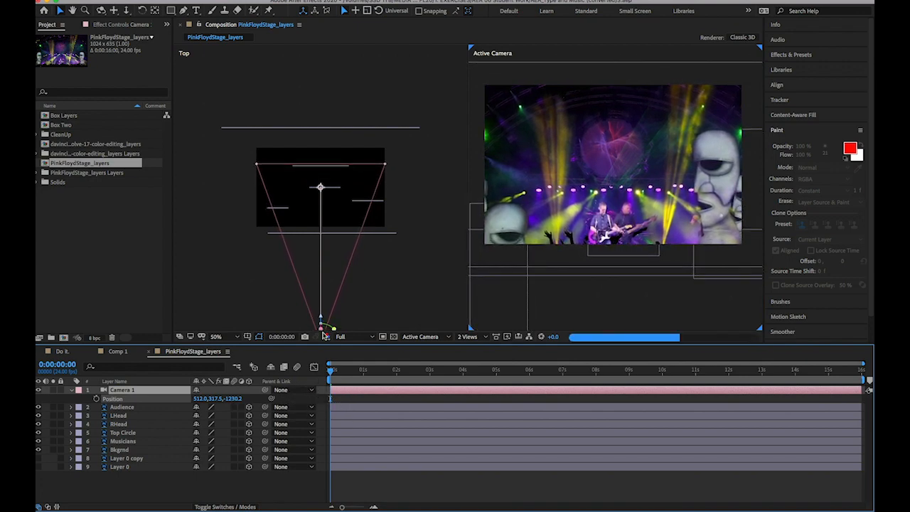
pyautogui.click(320, 187)
pyautogui.moveTo(321, 178); pyautogui.dragTo(320, 168)
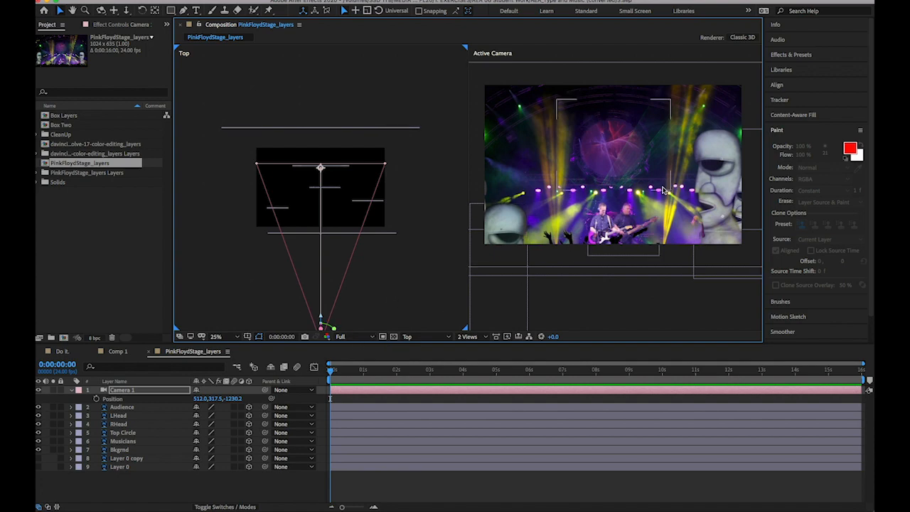
pyautogui.scroll(-2, 551, 231)
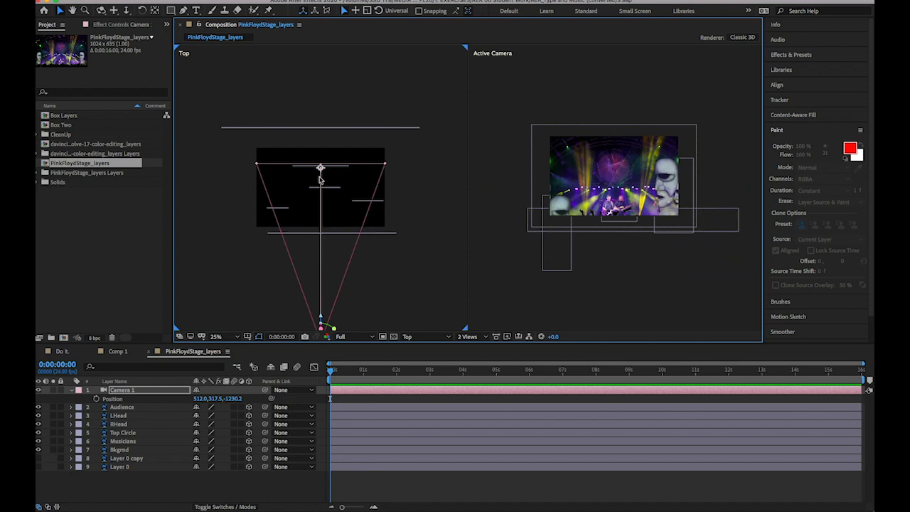
# Set a Position keyframe for Camera 1 at 0:00:01:21 and return to the start of the composition
pyautogui.moveTo(348, 371); pyautogui.dragTo(393, 375)
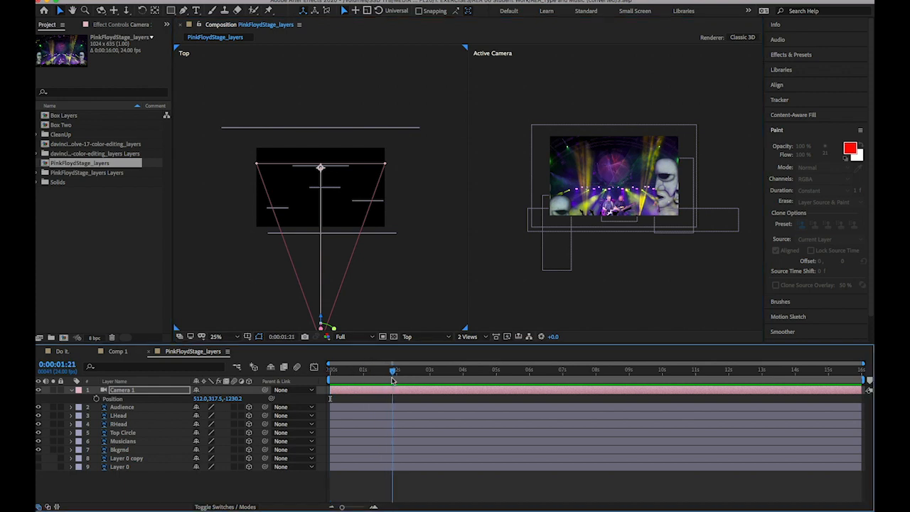
pyautogui.click(96, 398)
pyautogui.press('Home')
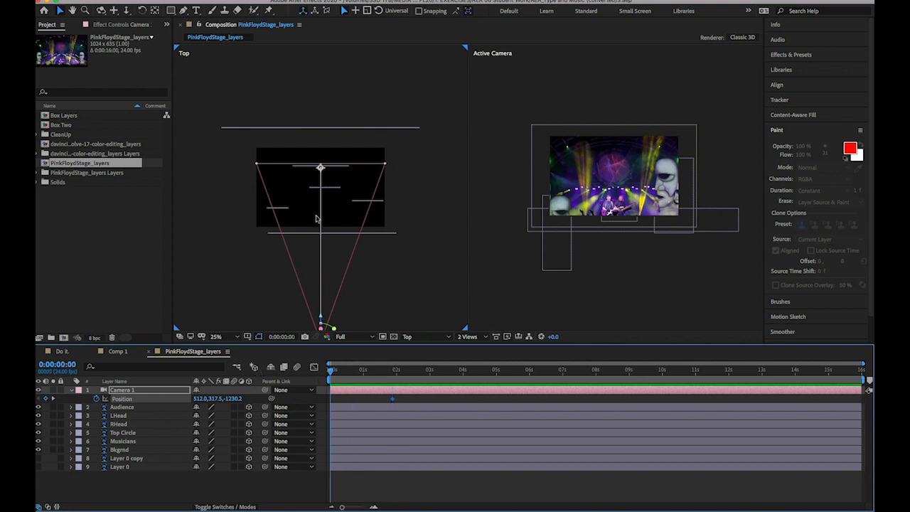
# At 0:00:00:00, dolly Camera 1 back and orbit it to a position of about 292, 270, -1638
pyautogui.scroll(2, 610, 214)
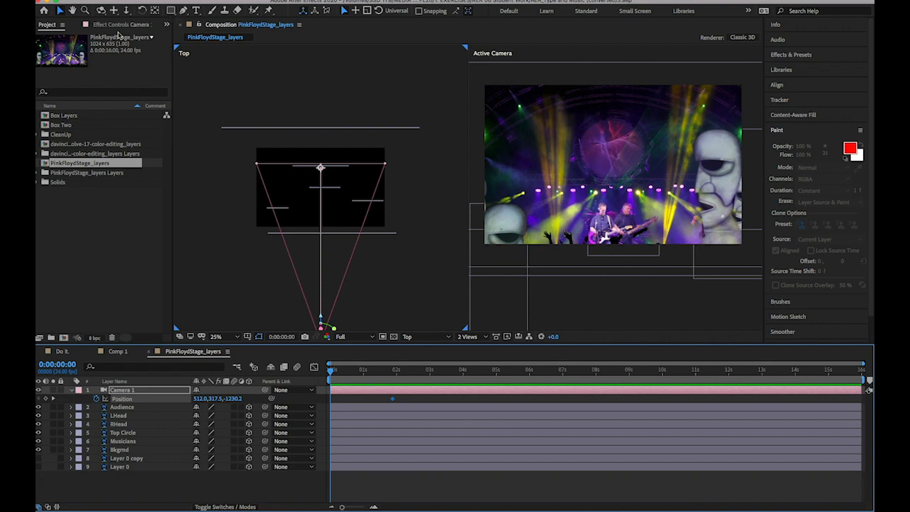
pyautogui.press('c')
pyautogui.press('c')
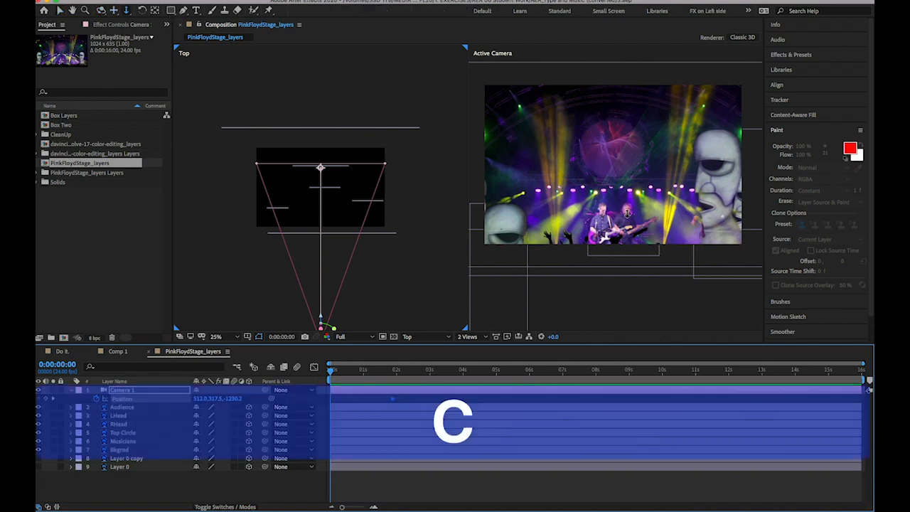
pyautogui.moveTo(627, 214); pyautogui.dragTo(616, 280)
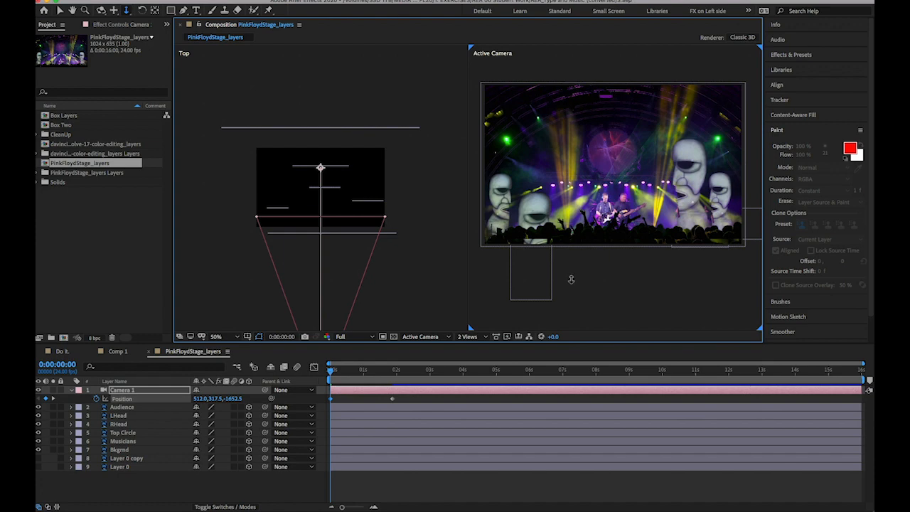
pyautogui.press('c')
pyautogui.moveTo(587, 283); pyautogui.dragTo(592, 284)
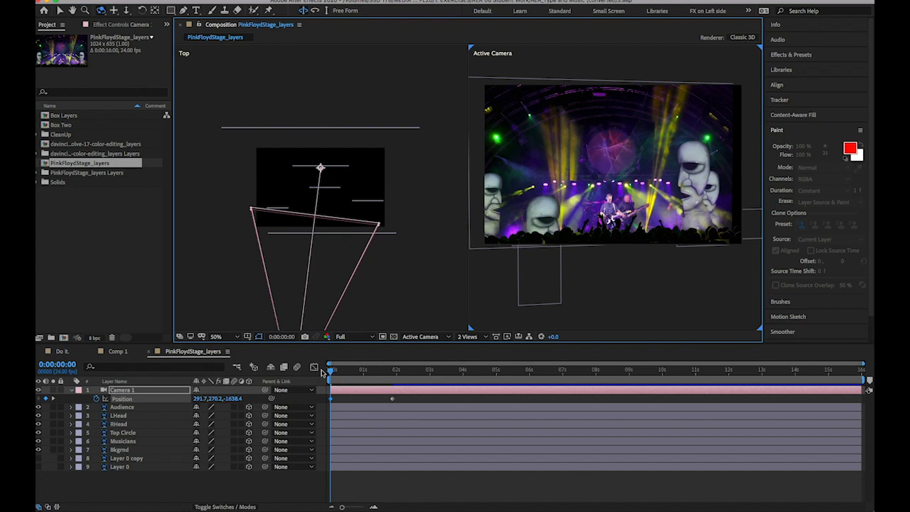
# At 0:00:03:08, dolly Camera 1 in, track it vertically and orbit it to a position of about 702, 469, -921
pyautogui.moveTo(331, 374); pyautogui.dragTo(393, 381)
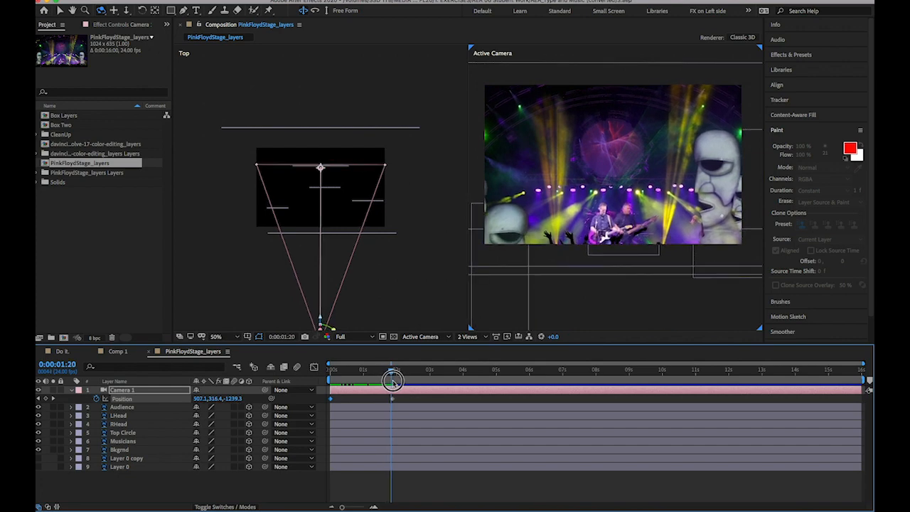
pyautogui.click(393, 381)
pyautogui.moveTo(406, 376); pyautogui.dragTo(442, 378)
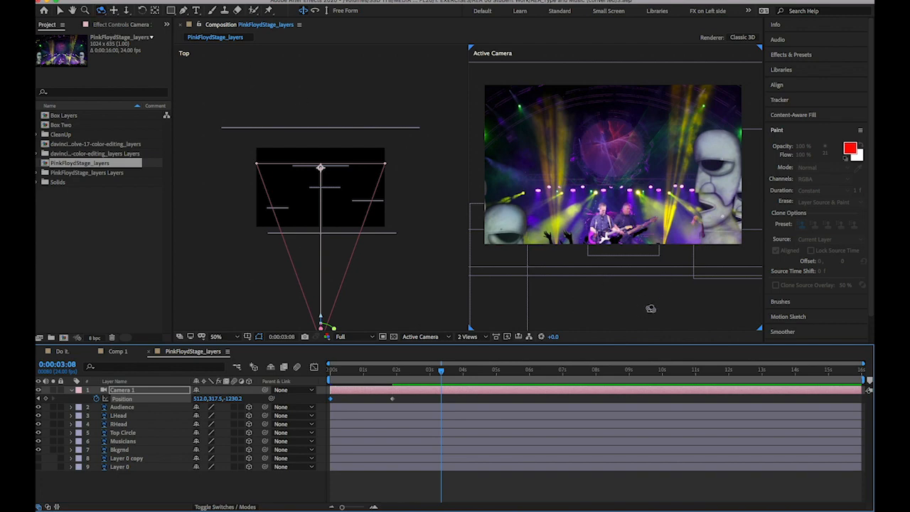
pyautogui.press('c')
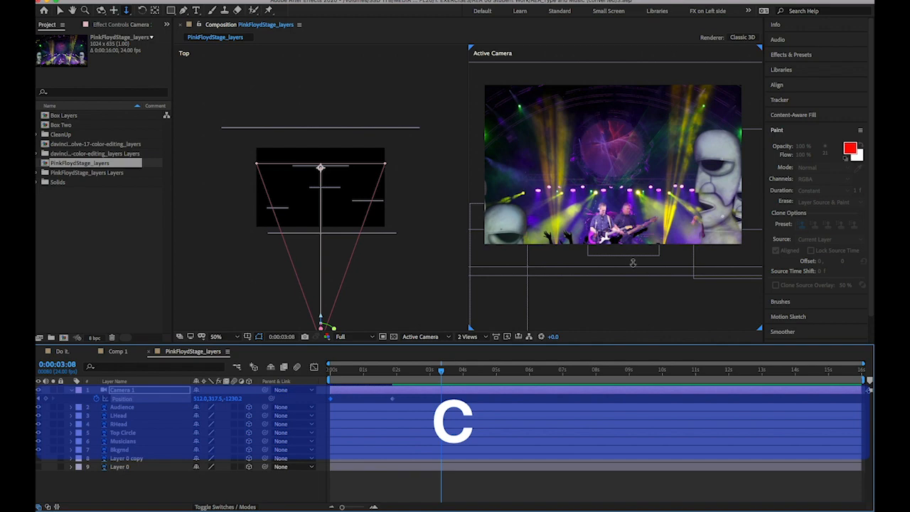
pyautogui.moveTo(657, 284)
pyautogui.mouseDown()
pyautogui.moveTo(655, 244)
pyautogui.moveTo(652, 268)
pyautogui.mouseUp()
pyautogui.press('c')
pyautogui.moveTo(651, 237); pyautogui.dragTo(652, 228)
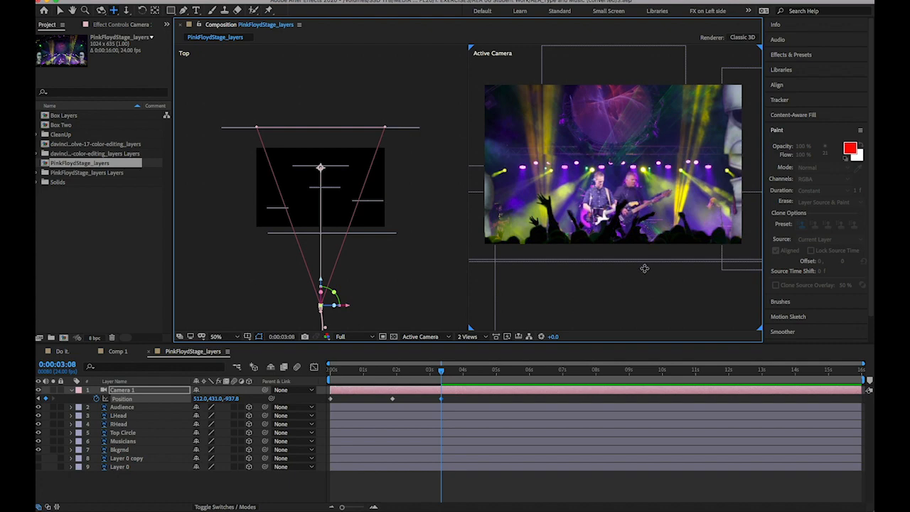
pyautogui.press('c')
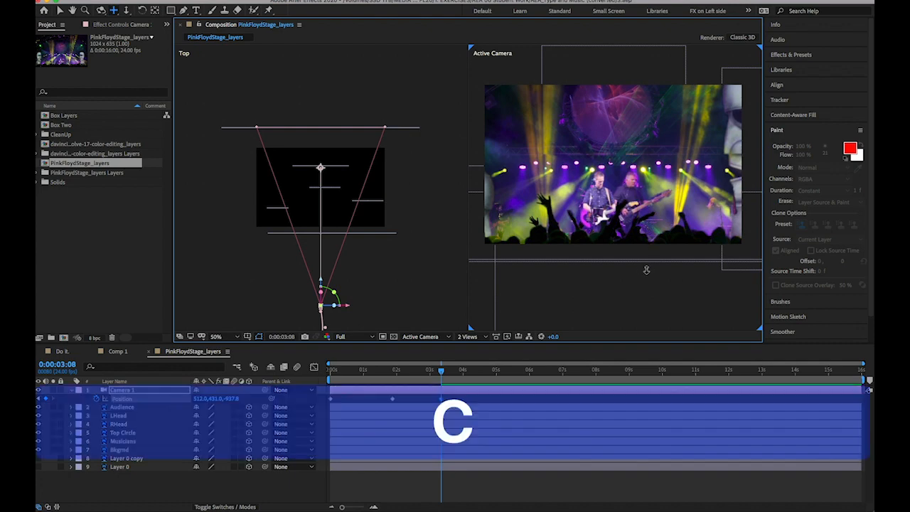
pyautogui.moveTo(648, 271); pyautogui.dragTo(638, 271)
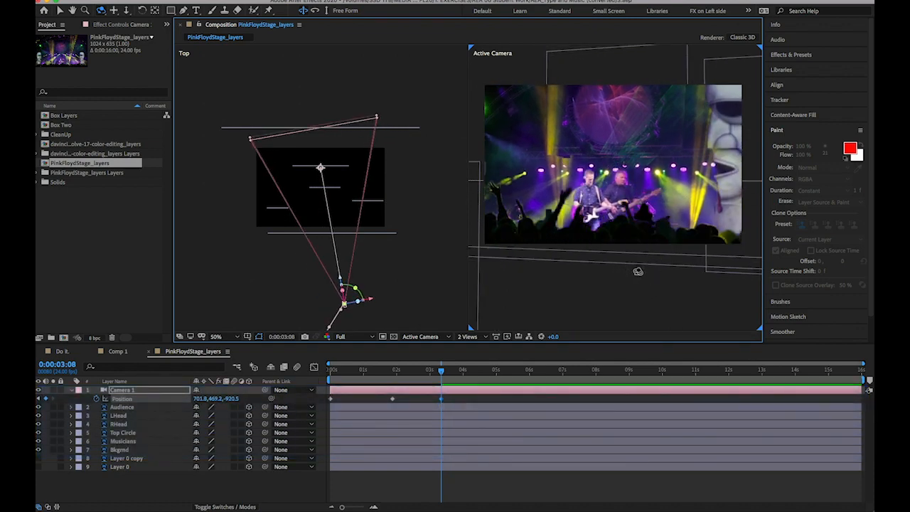
# Go back to 0:00:00:01 and activate the Selection tool for adjusting the head layers
pyautogui.moveTo(416, 373); pyautogui.dragTo(331, 371)
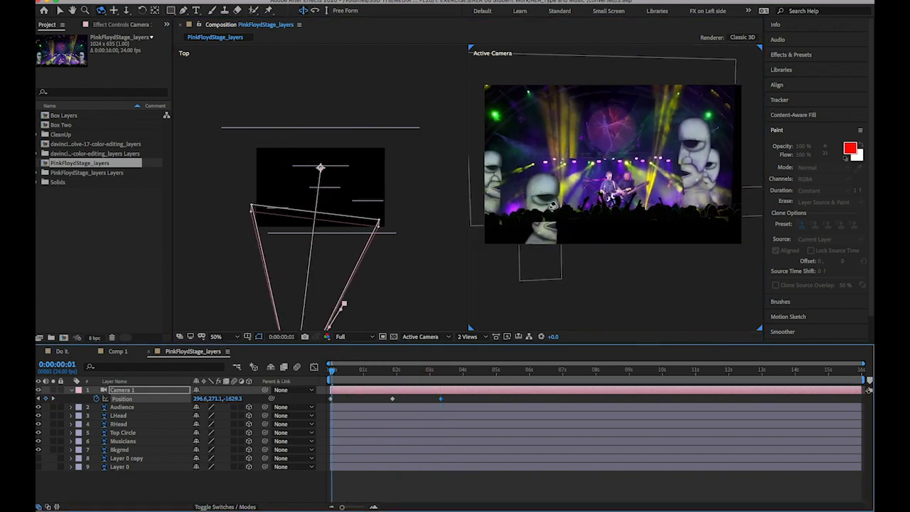
pyautogui.press('v')
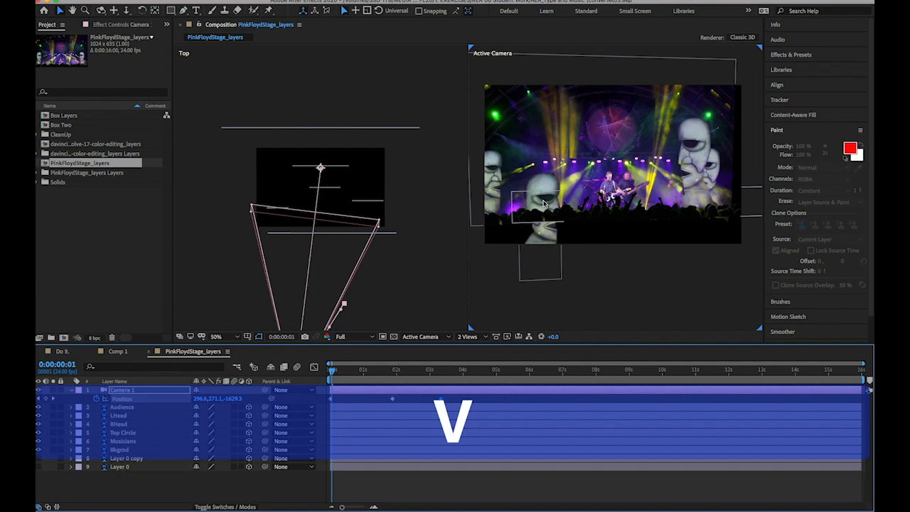
pyautogui.click(546, 205)
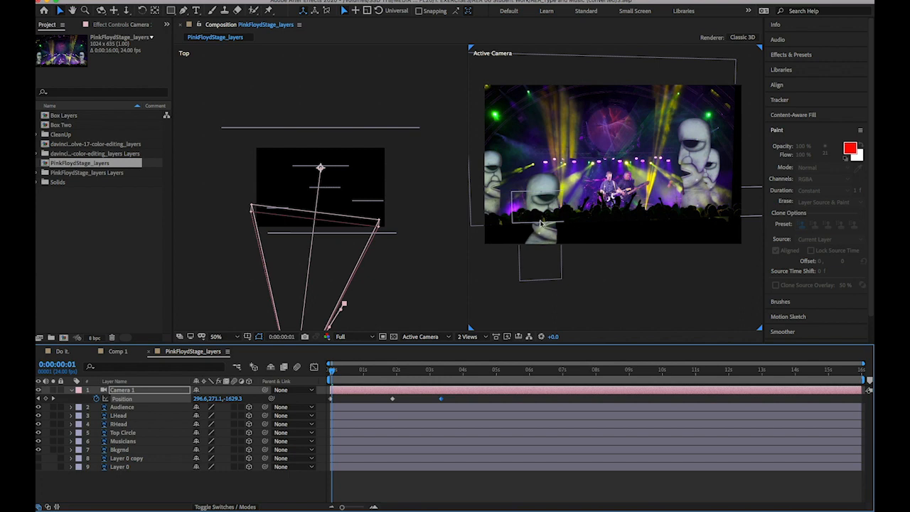
pyautogui.click(118, 424)
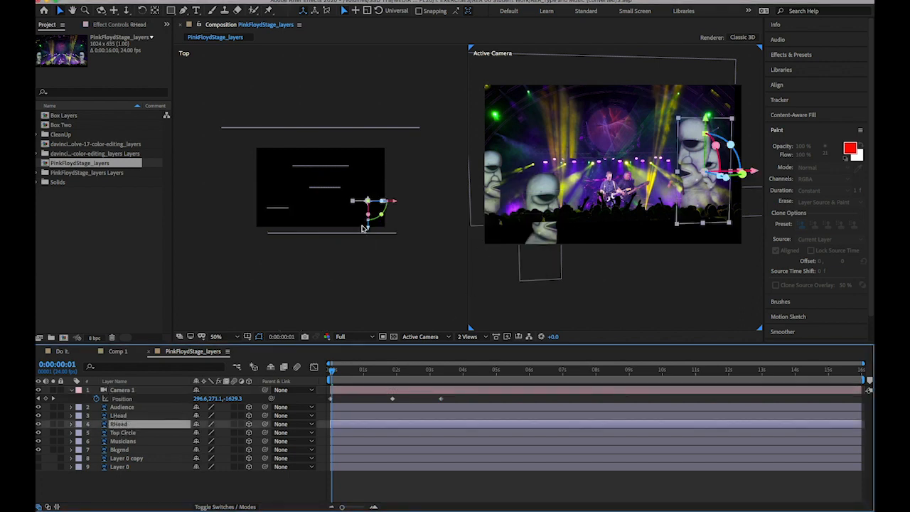
pyautogui.moveTo(369, 229); pyautogui.dragTo(366, 246)
pyautogui.press('super+a')
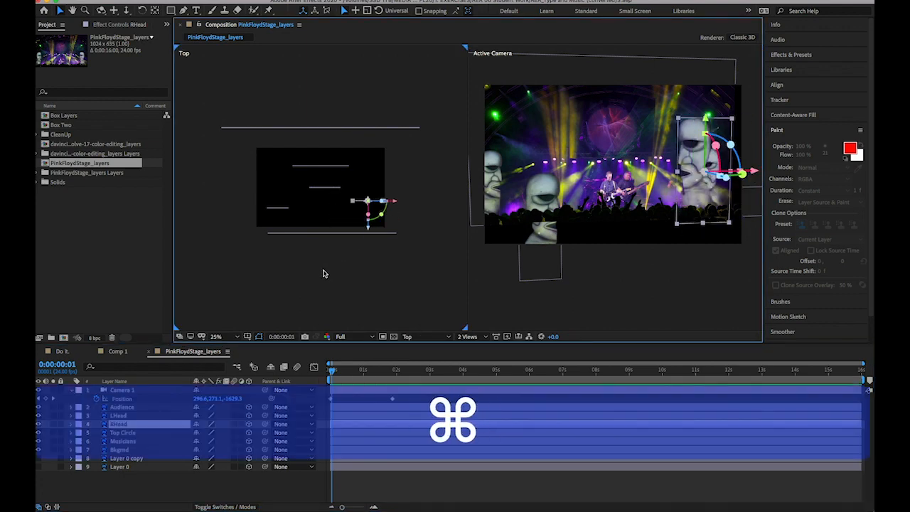
# Move the LHead layer toward the camera in front of the Audience layer, then raise it and shift it outward to the left
pyautogui.click(273, 256)
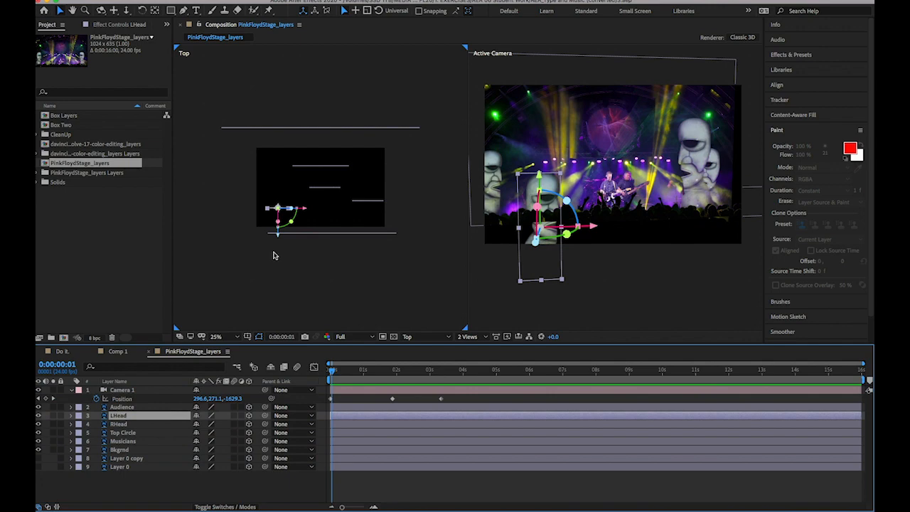
pyautogui.moveTo(277, 241); pyautogui.dragTo(272, 271)
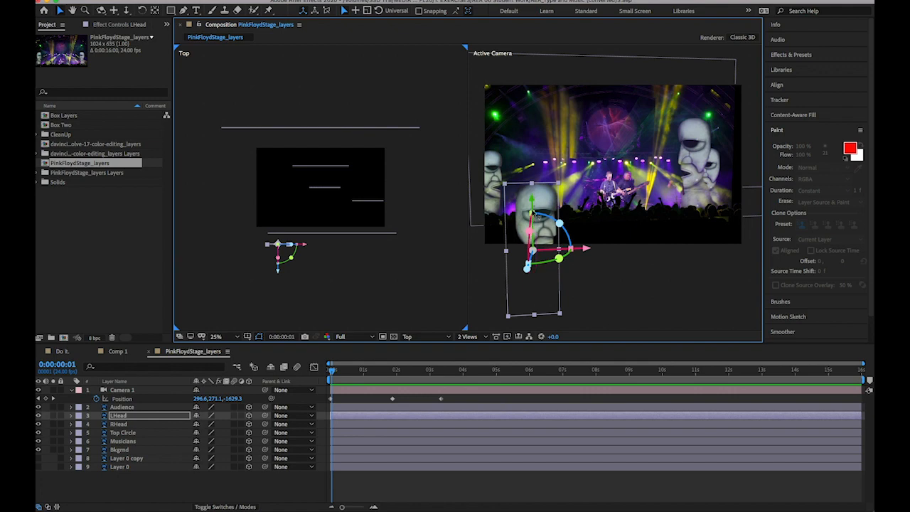
pyautogui.moveTo(532, 201); pyautogui.dragTo(533, 180)
pyautogui.moveTo(583, 234); pyautogui.dragTo(568, 239)
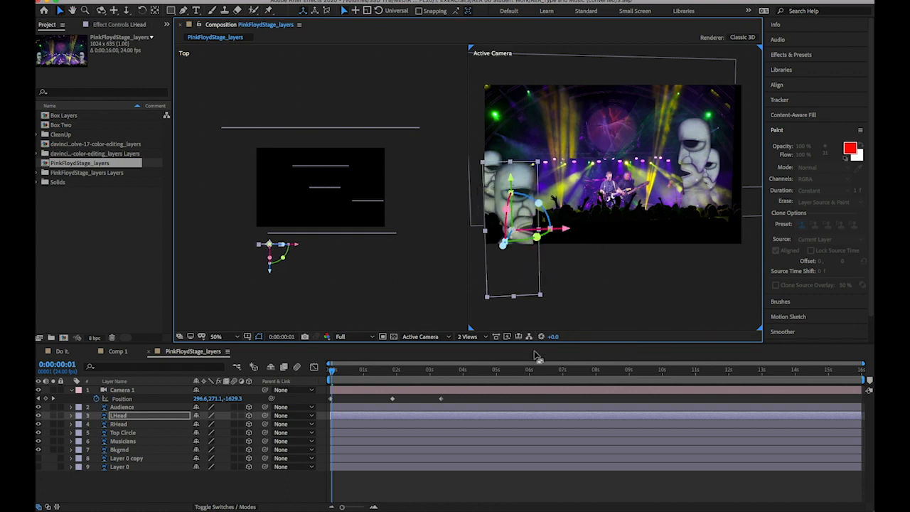
# Scrub through the camera move to 0:00:03:12 and end the work area there
pyautogui.moveTo(335, 375); pyautogui.dragTo(448, 390)
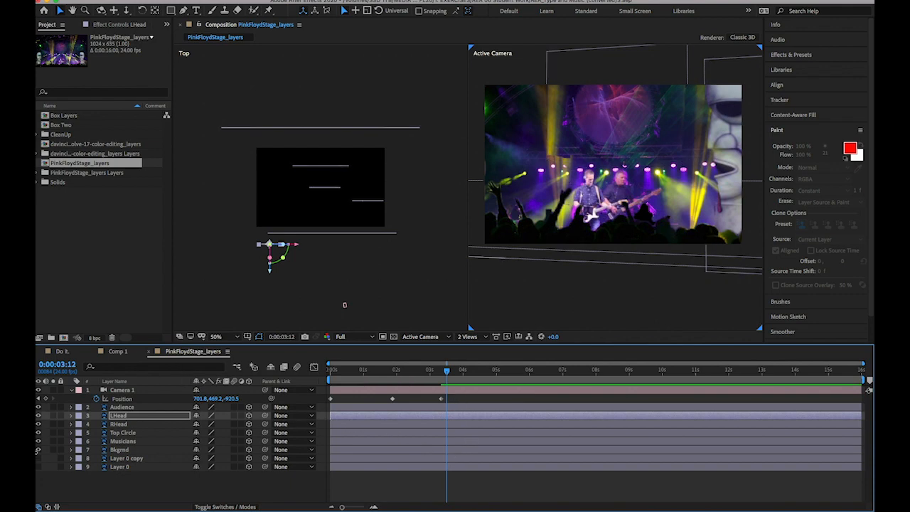
pyautogui.press('n')
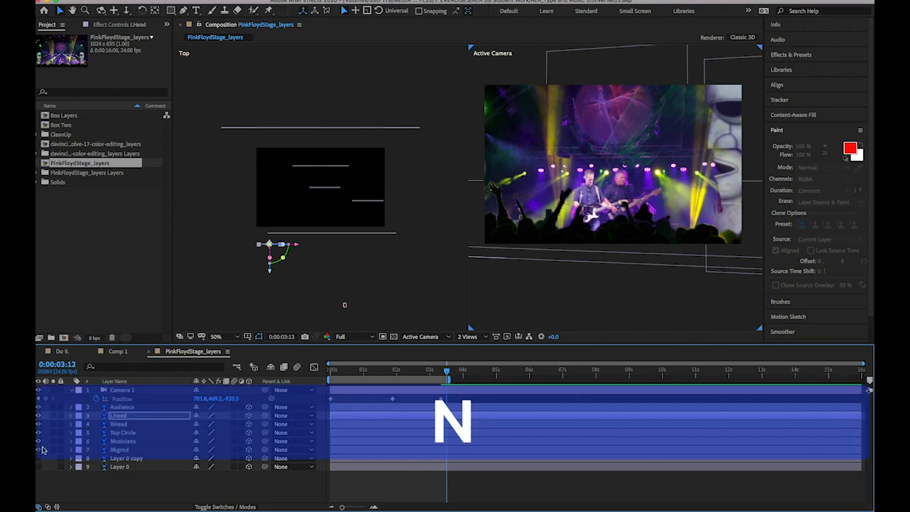
pyautogui.click(210, 487)
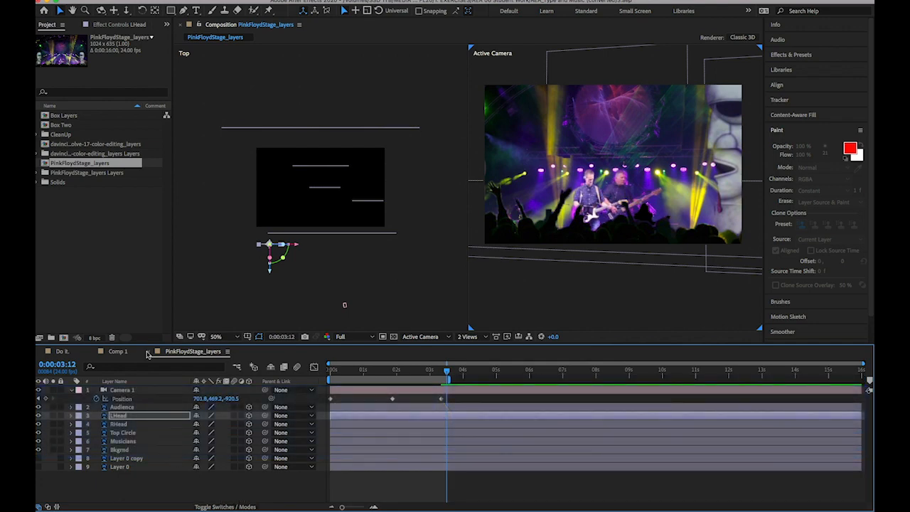